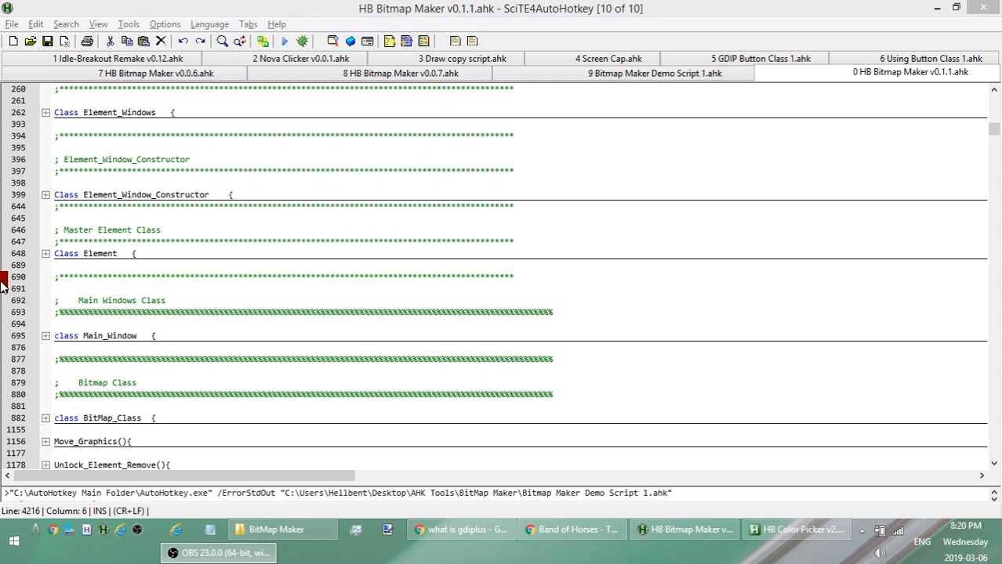
# Run the HB Bitmap Maker v0.1.1 script to view its main window, and close it.
pyautogui.click(286, 42)
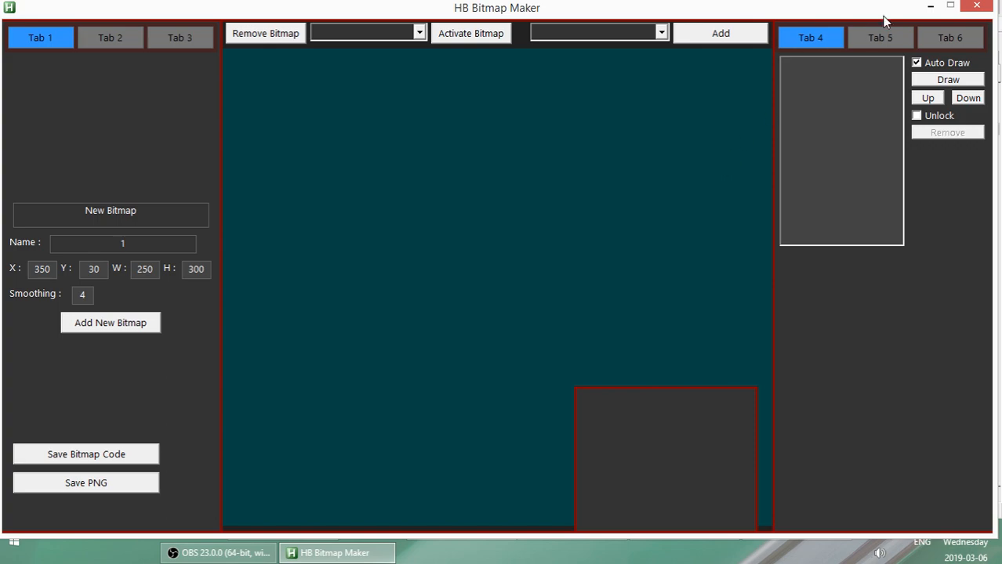
pyautogui.click(971, 8)
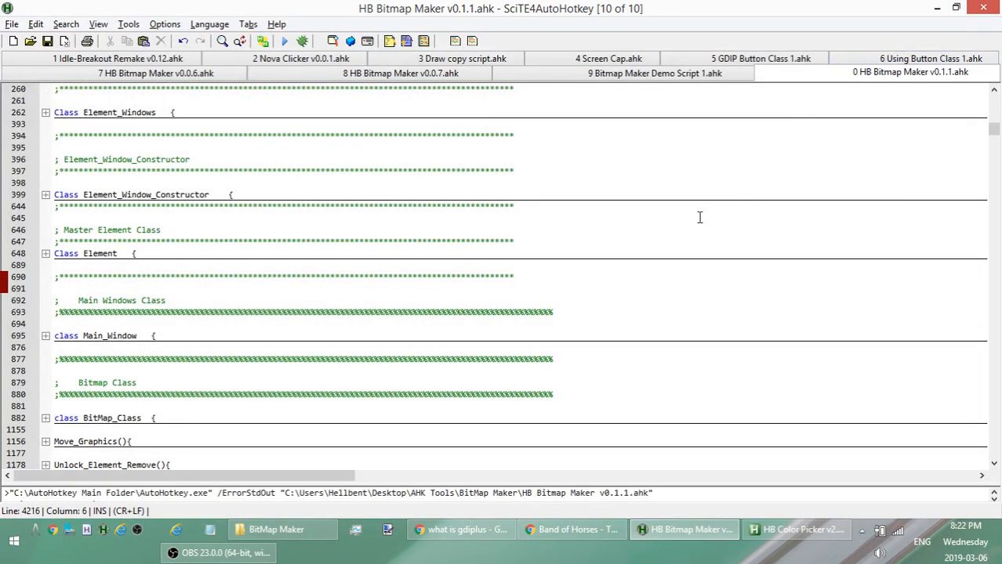
# Open Bitmap Maker Demo Script 1.ahk and go to the Layered_Window_SetUp call near the start of the script.
pyautogui.click(624, 78)
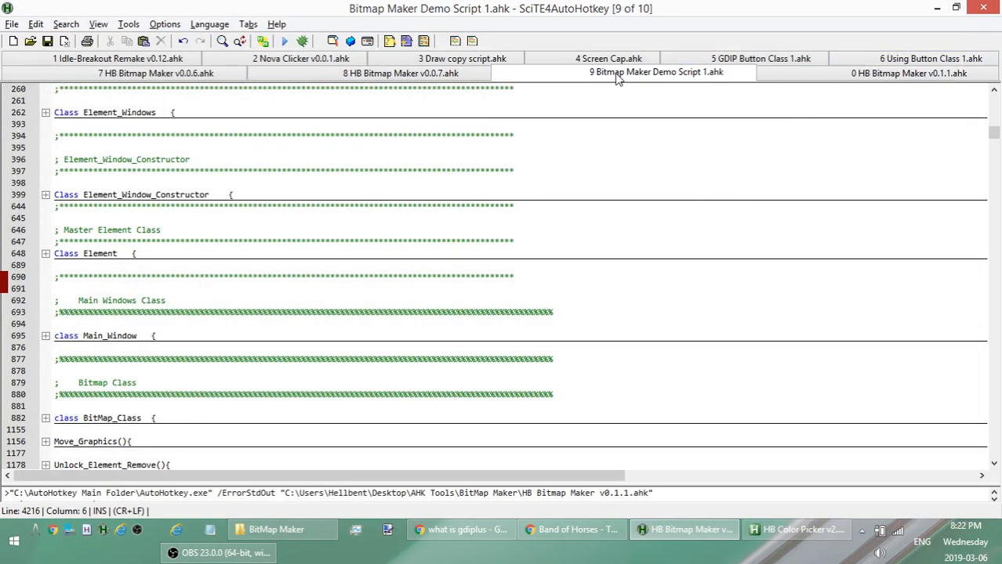
pyautogui.scroll(-1, 402, 260)
pyautogui.scroll(1, 402, 259)
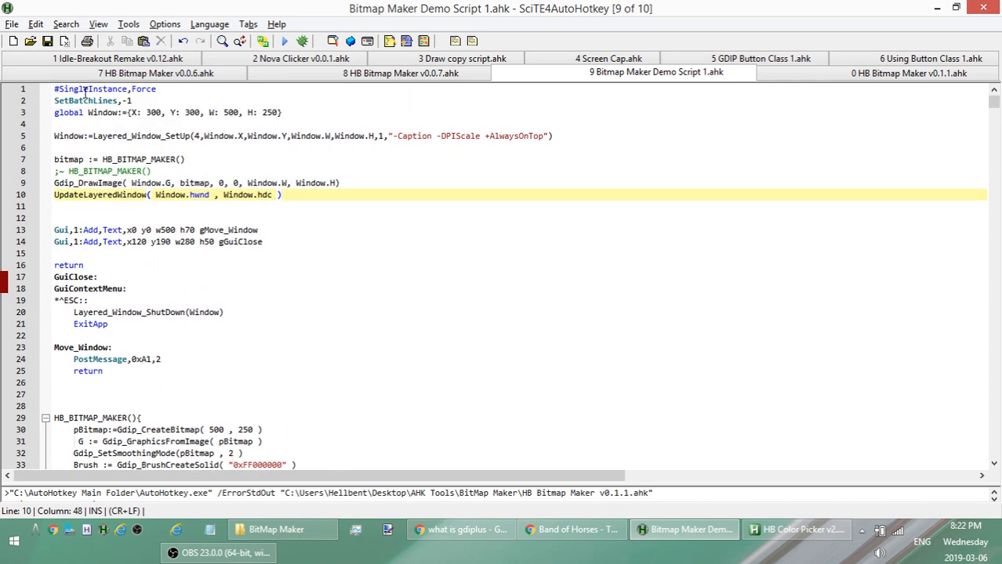
pyautogui.click(92, 135)
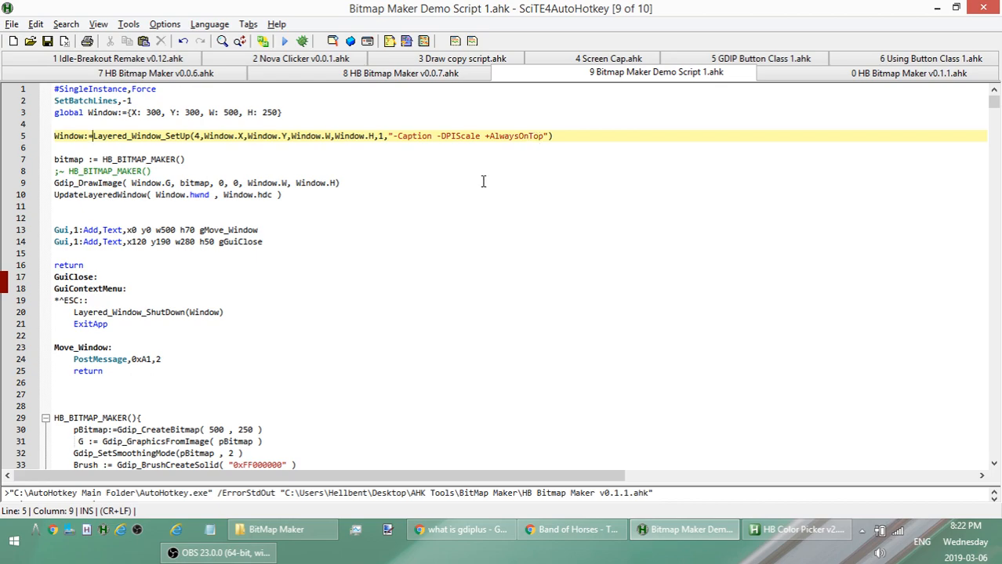
# Examine the Layered_Window_SetUp function and the other custom layered-window functions in the script's GDIP LIB section.
pyautogui.scroll(-20, 548, 276)
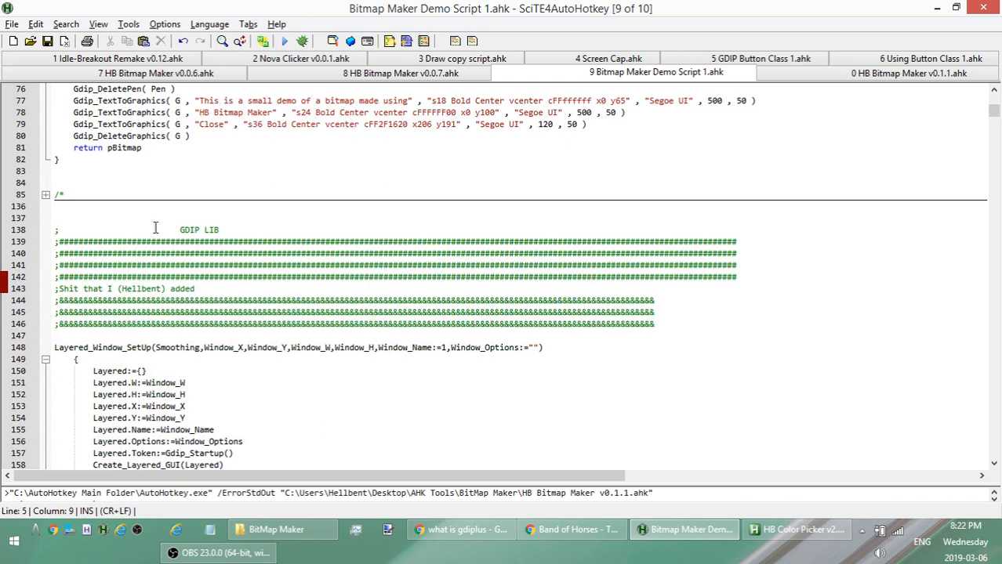
pyautogui.moveTo(223, 230); pyautogui.dragTo(181, 230)
pyautogui.scroll(-5, 221, 257)
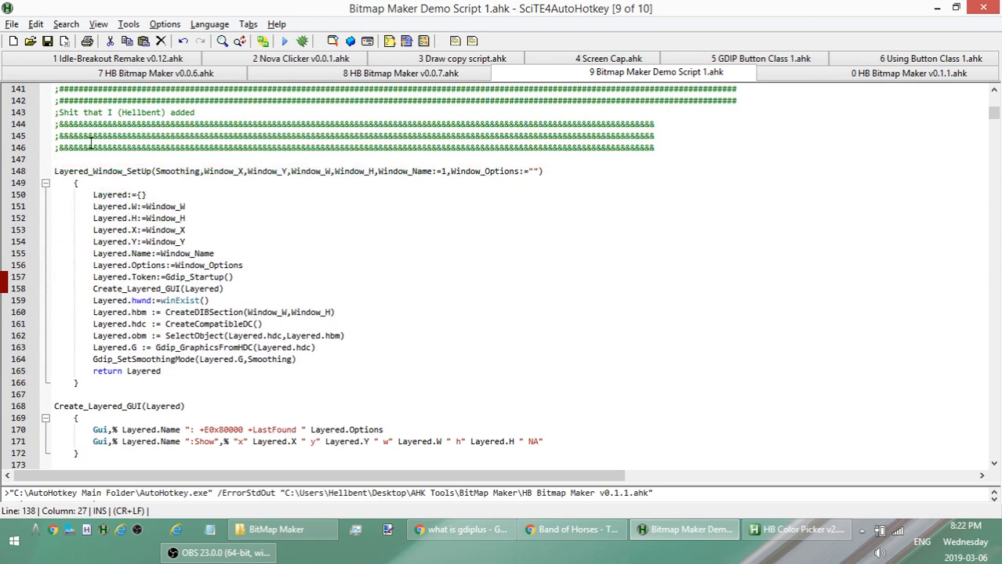
pyautogui.moveTo(54, 170); pyautogui.dragTo(172, 287)
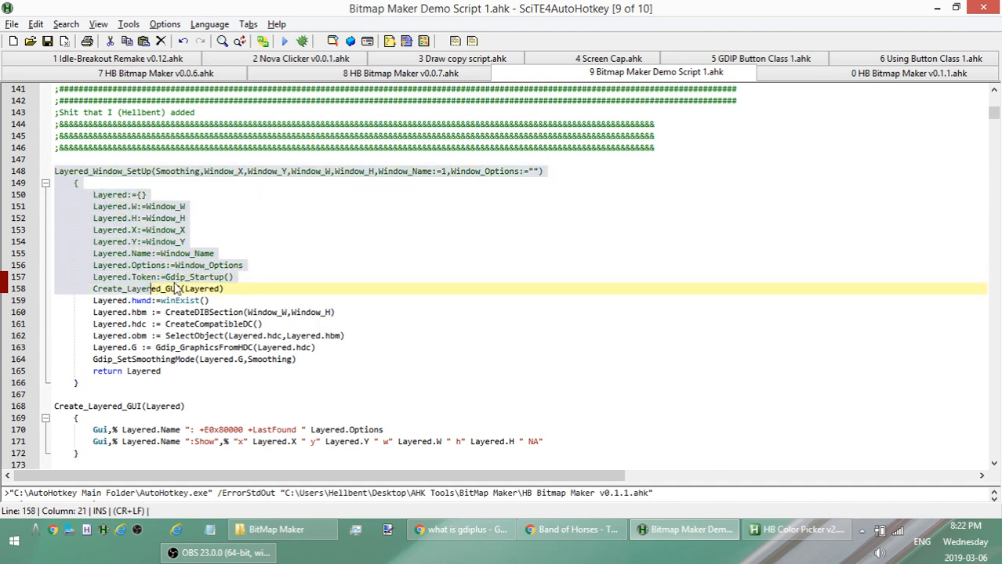
pyautogui.click(340, 229)
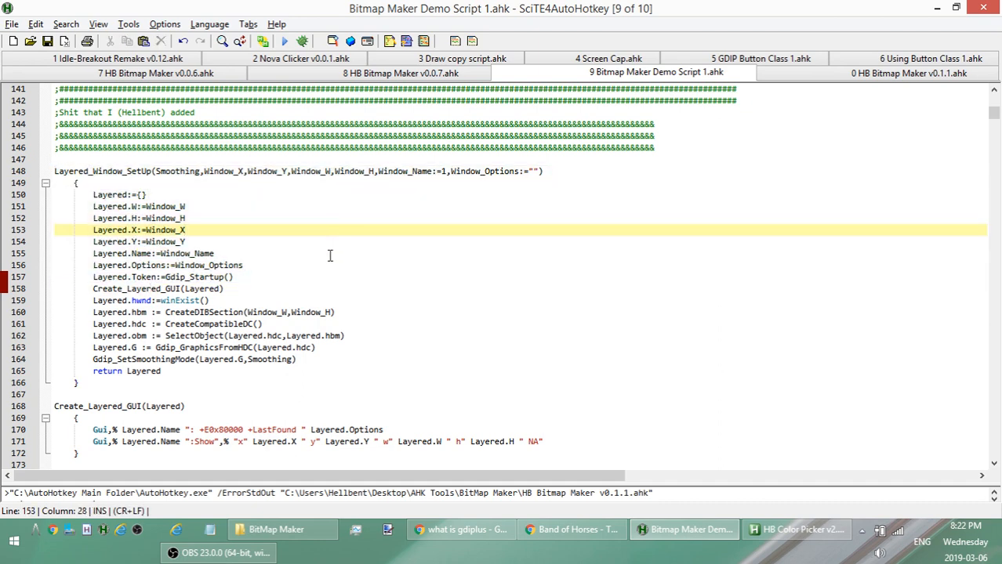
pyautogui.scroll(-13, 334, 251)
pyautogui.scroll(3, 331, 255)
pyautogui.scroll(19, 330, 255)
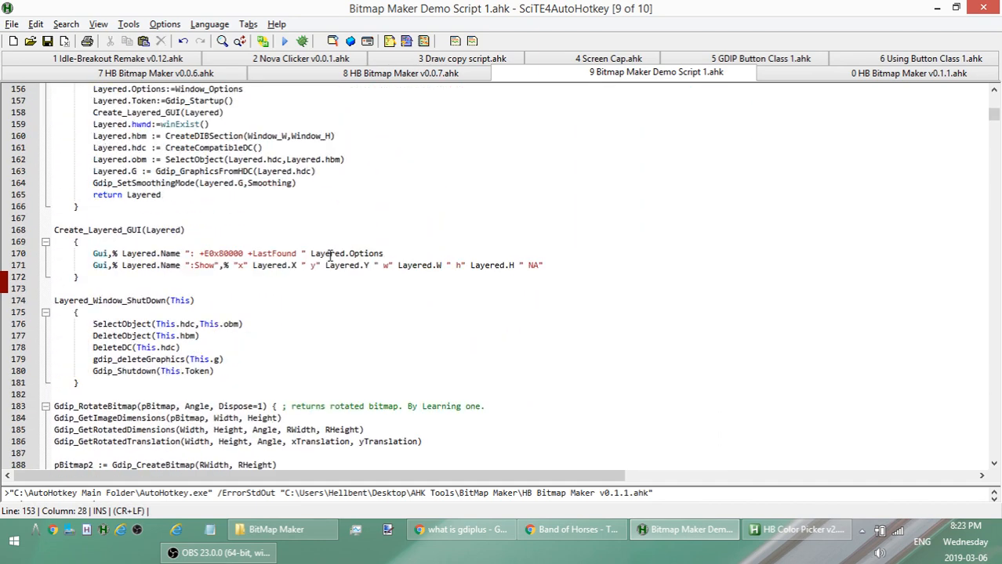
pyautogui.scroll(20, 295, 233)
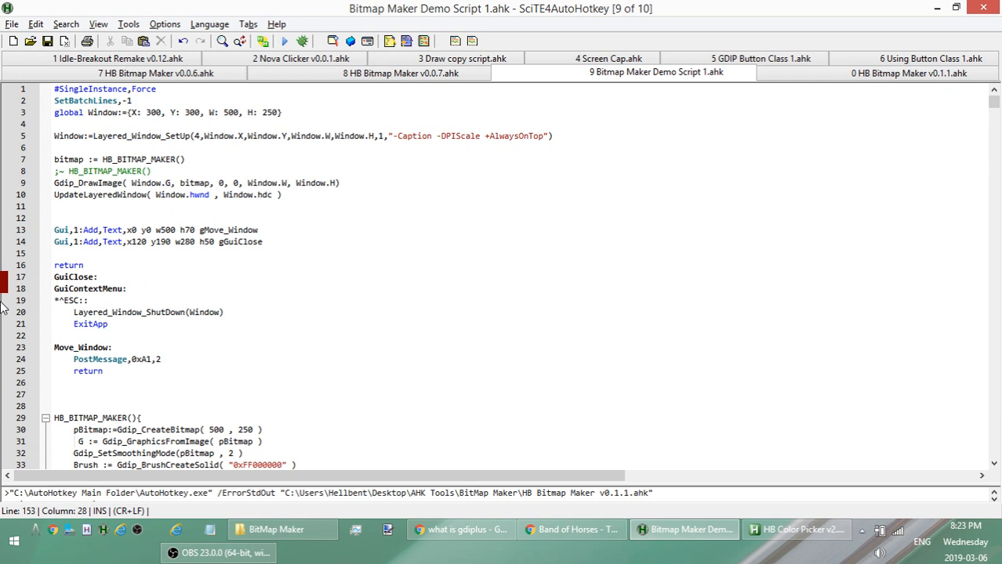
# Launch the GDIP Function tool from the Dock-It tools and expand its window to show the function code.
pyautogui.moveTo(2, 286)
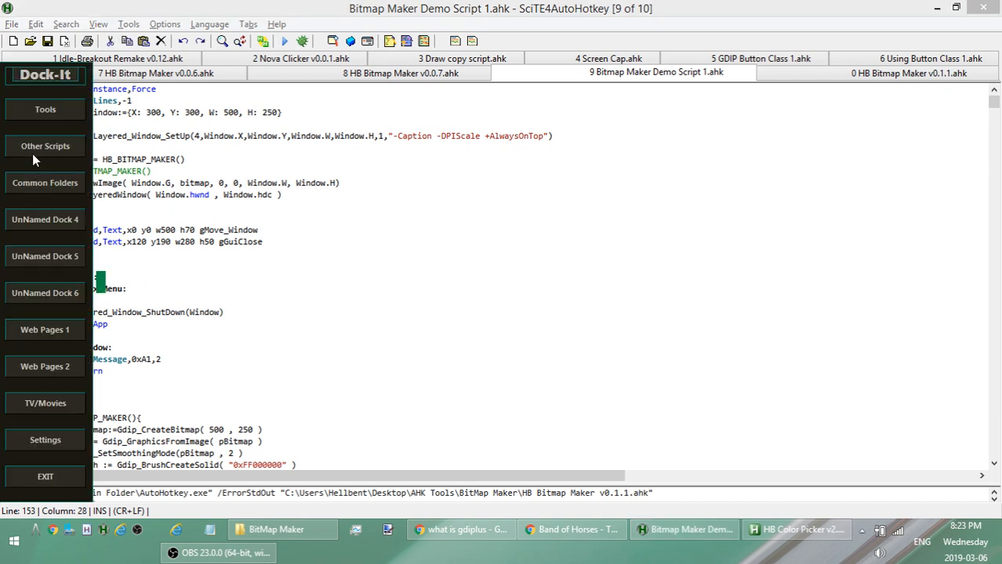
pyautogui.click(28, 110)
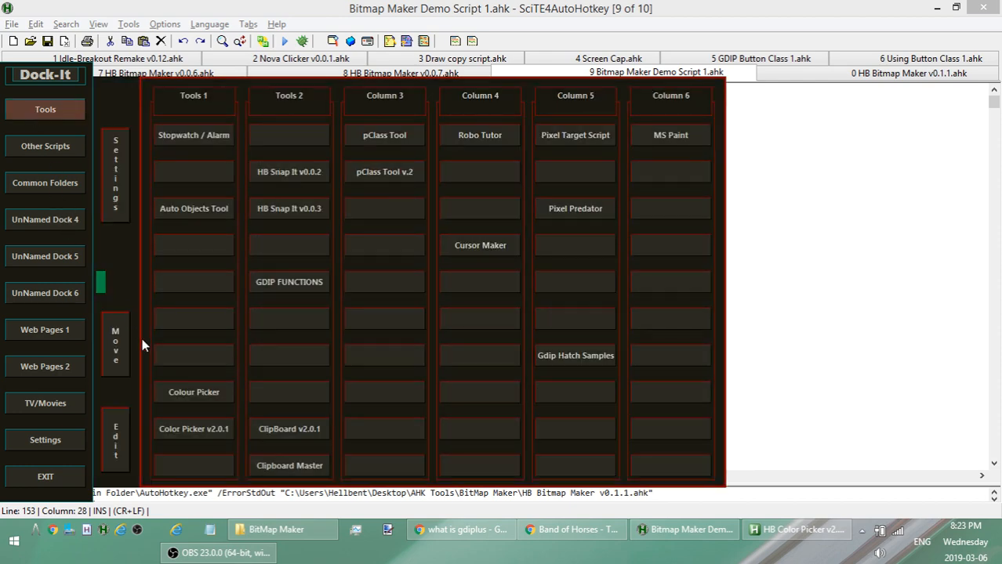
pyautogui.click(292, 281)
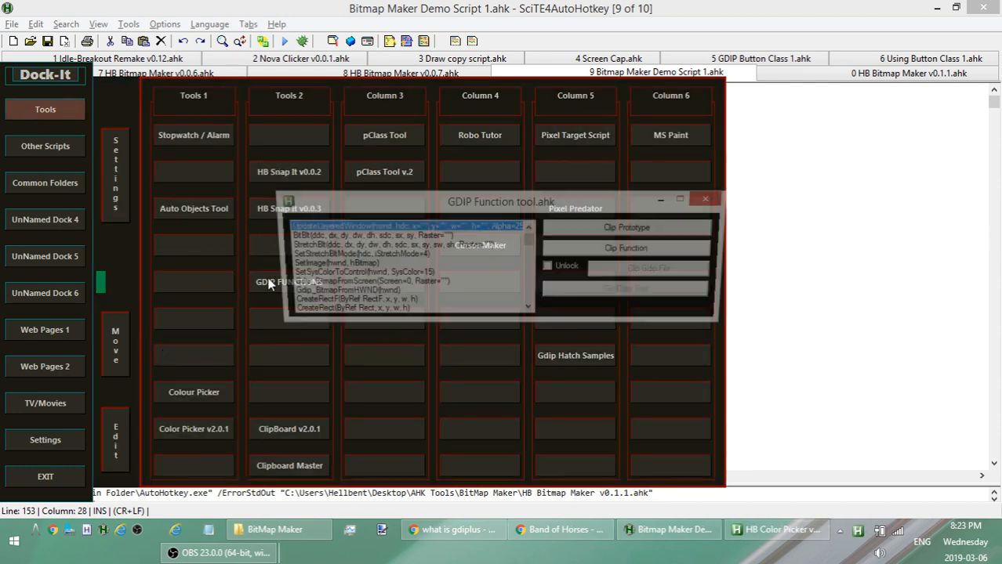
pyautogui.click(49, 105)
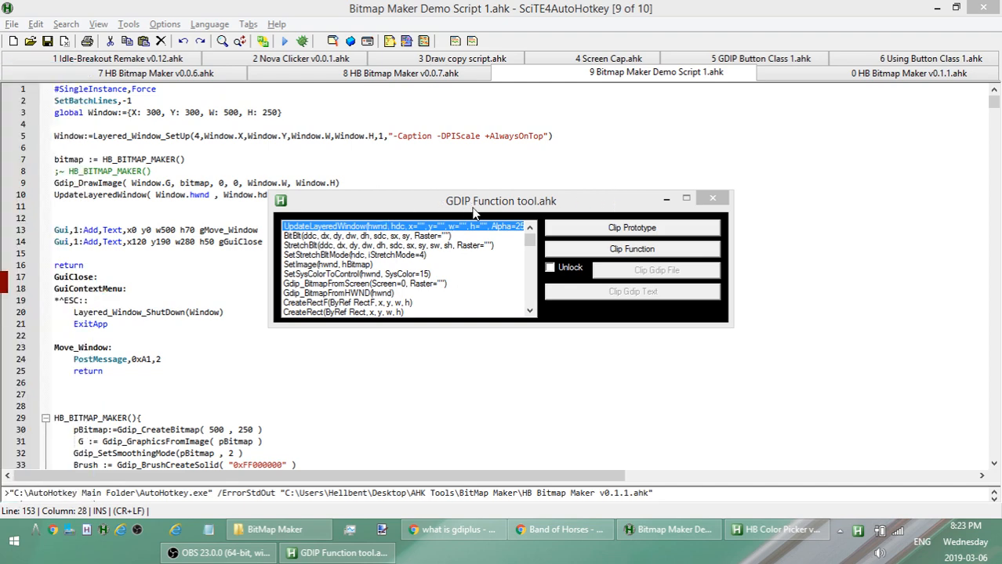
pyautogui.click(558, 296)
pyautogui.moveTo(584, 205); pyautogui.dragTo(539, 53)
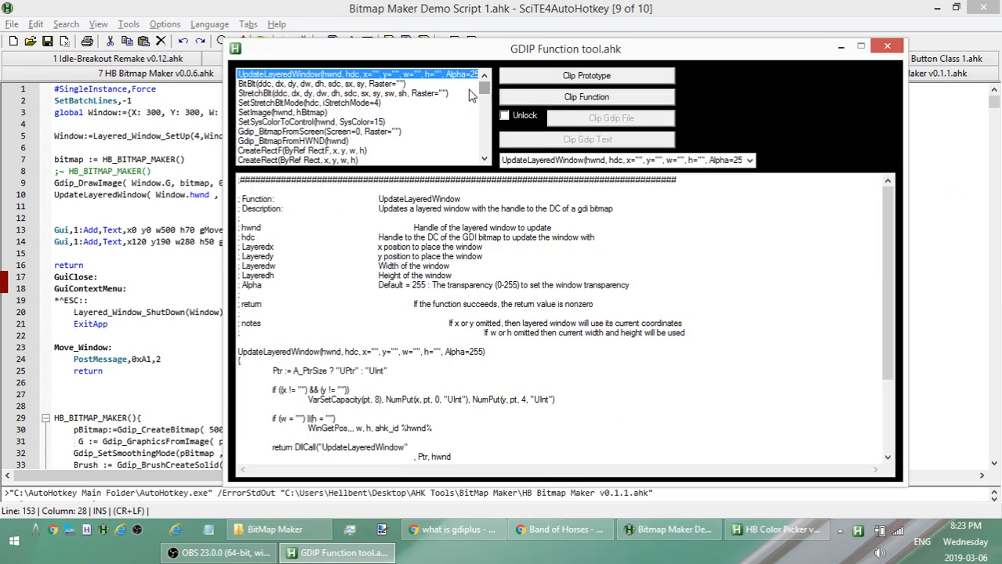
# Look up the BitBlt function's description and parameters, and close the GDIP Function tool.
pyautogui.click(240, 84)
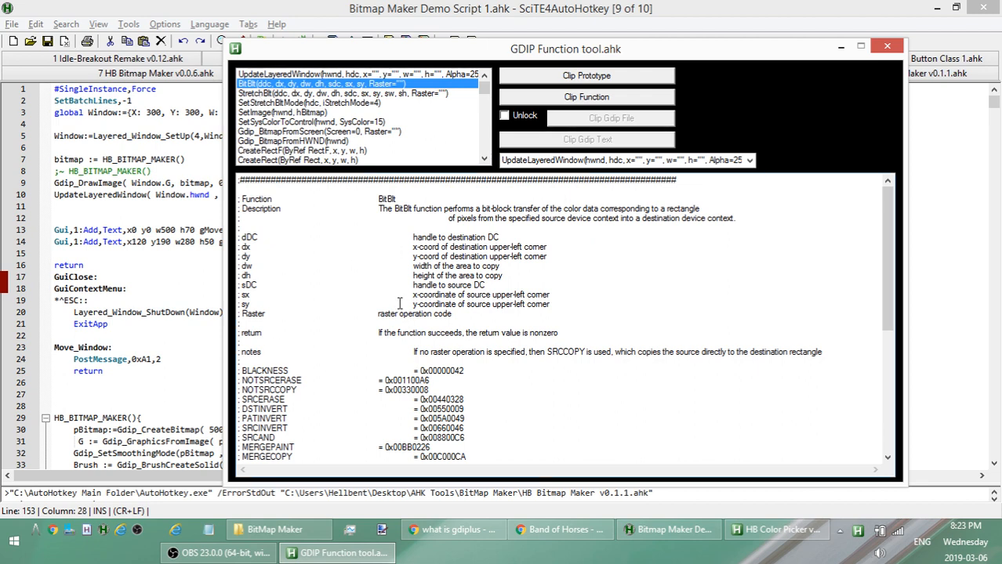
pyautogui.click(706, 93)
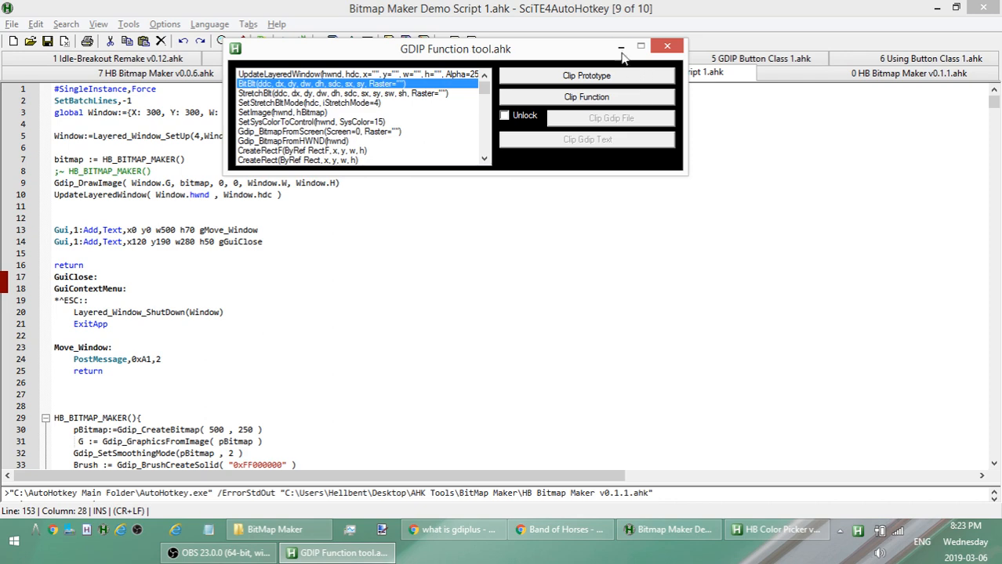
pyautogui.click(666, 47)
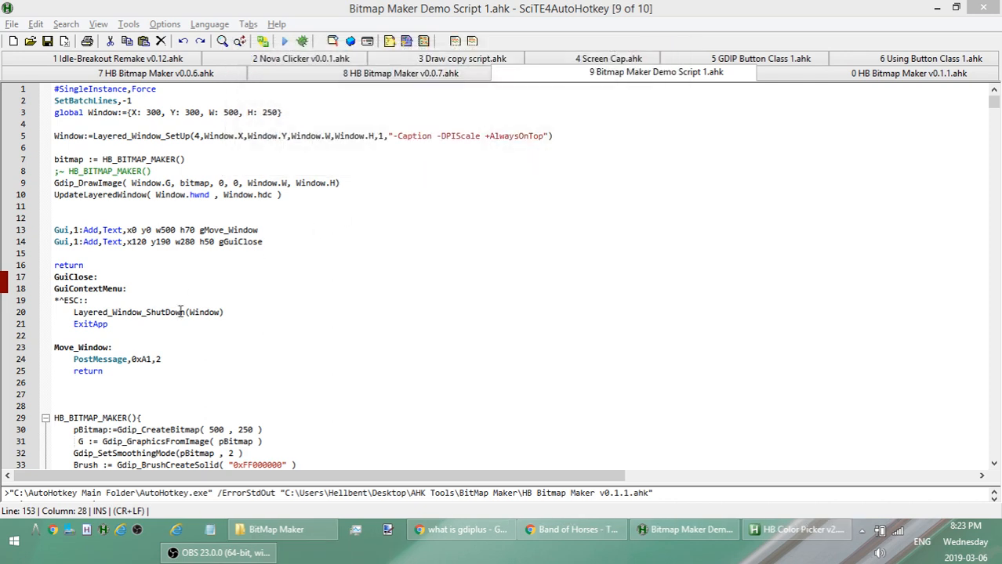
# Run HB Bitmap Maker v0.1.1 and add new bitmap 1 with width 250, height 300 and smoothing 4.
pyautogui.click(805, 71)
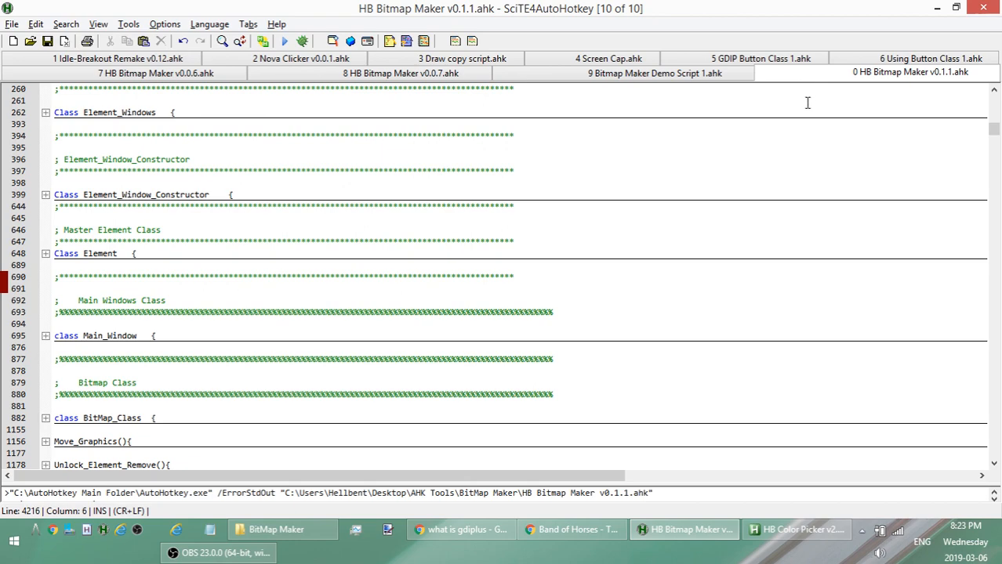
pyautogui.click(285, 43)
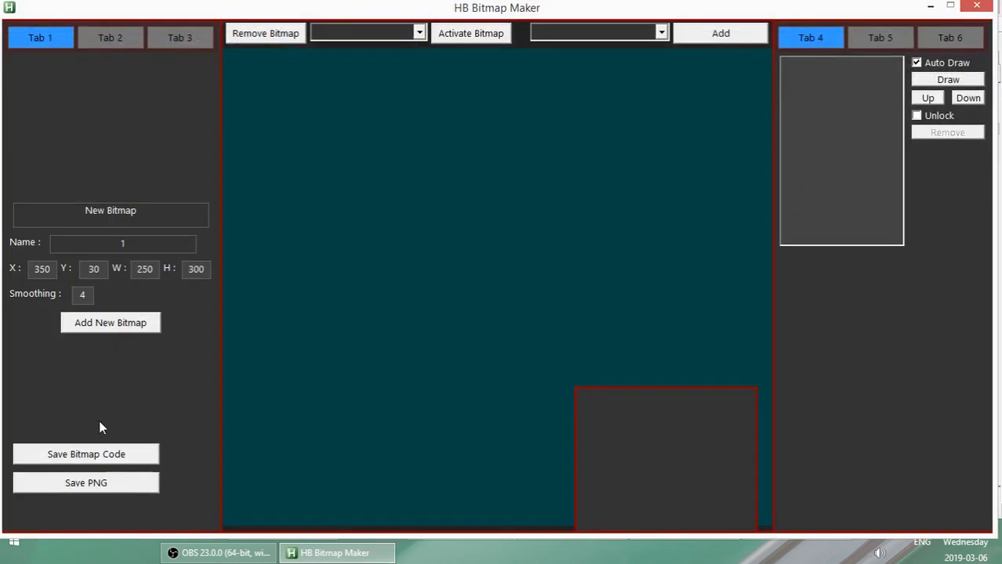
pyautogui.click(97, 324)
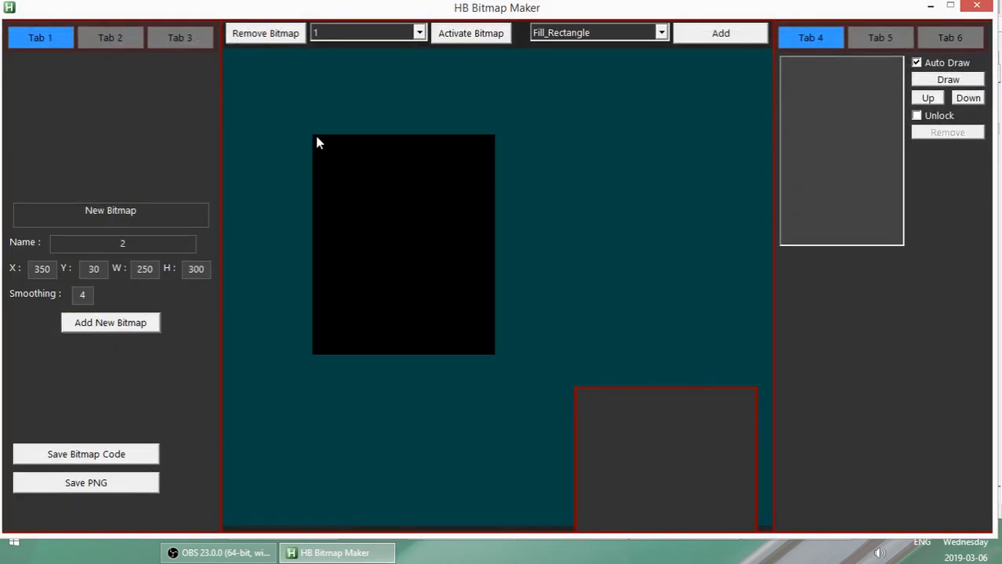
# Reposition the black bitmap on the canvas twice and close HB Bitmap Maker.
pyautogui.moveTo(317, 143); pyautogui.dragTo(353, 156)
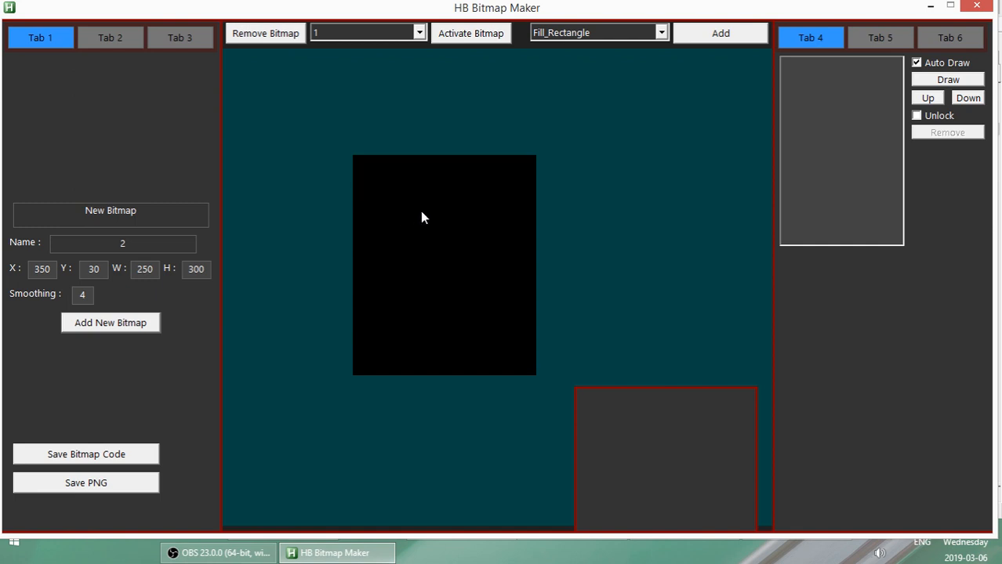
pyautogui.moveTo(399, 191); pyautogui.dragTo(342, 133)
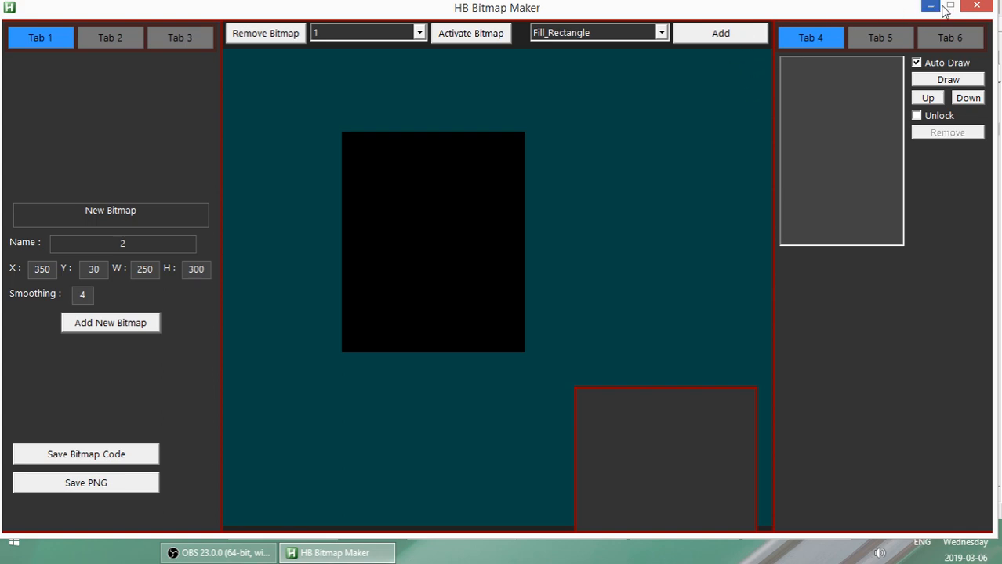
pyautogui.click(973, 8)
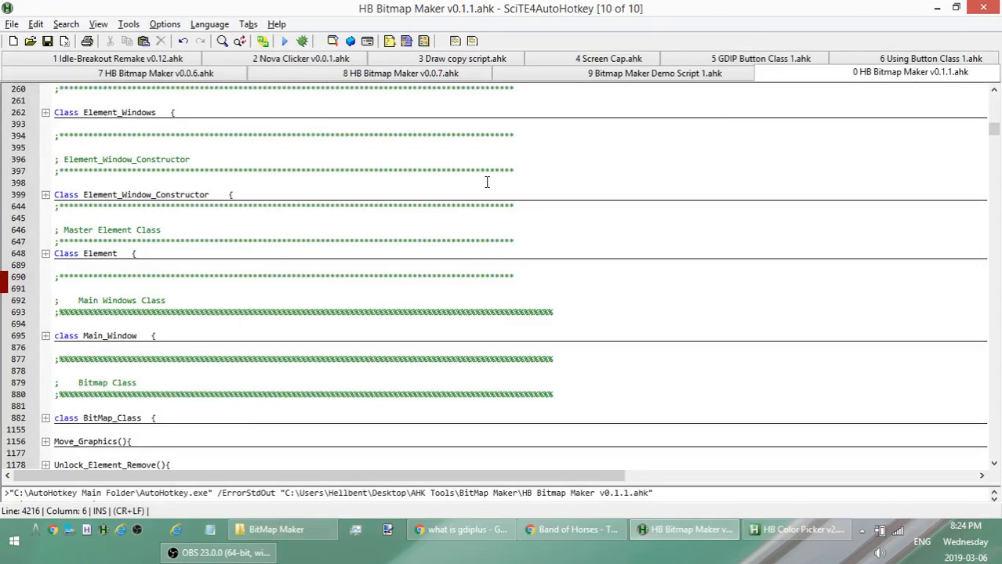
# Examine the header comments and global variable declarations at the start of HB Bitmap Maker v0.1.1.ahk.
pyautogui.click(458, 219)
pyautogui.moveTo(995, 134); pyautogui.dragTo(995, 96)
pyautogui.click(595, 217)
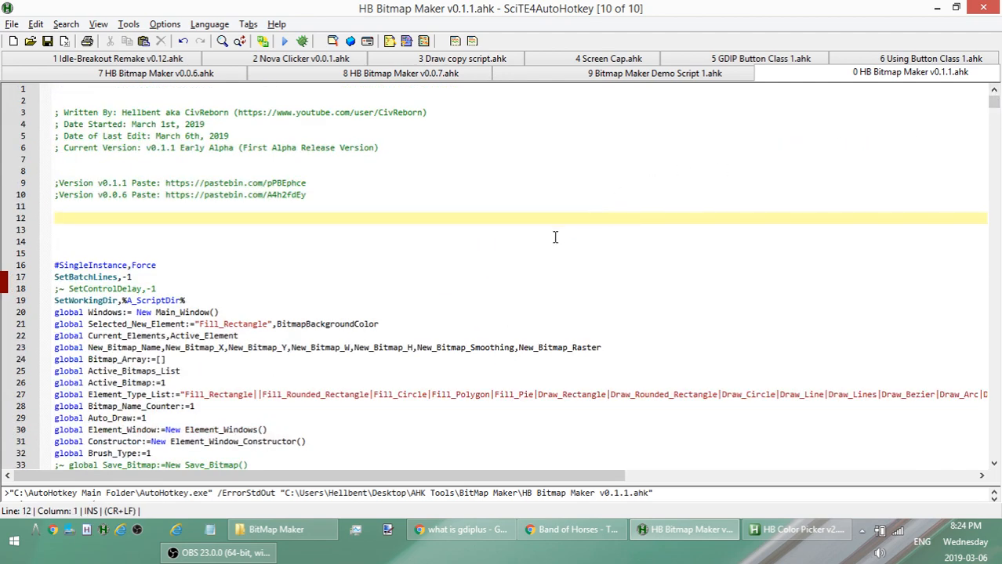
pyautogui.scroll(-4, 541, 237)
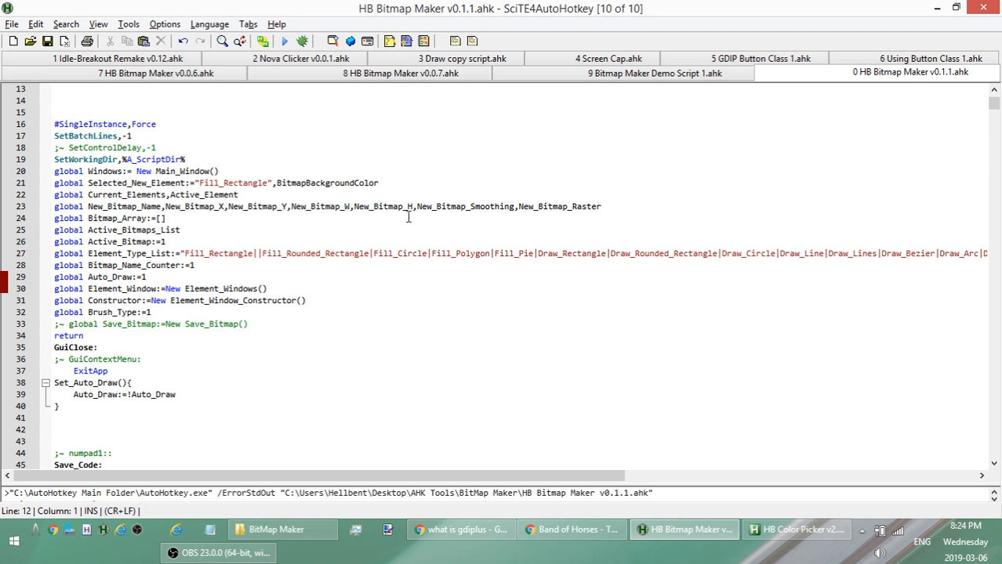
pyautogui.scroll(4, 404, 212)
# Examine the GDI+ brush, pen, shape and text calls in the HB_BITMAP_MAKER function of Bitmap Maker Demo Script 1.ahk.
pyautogui.click(659, 73)
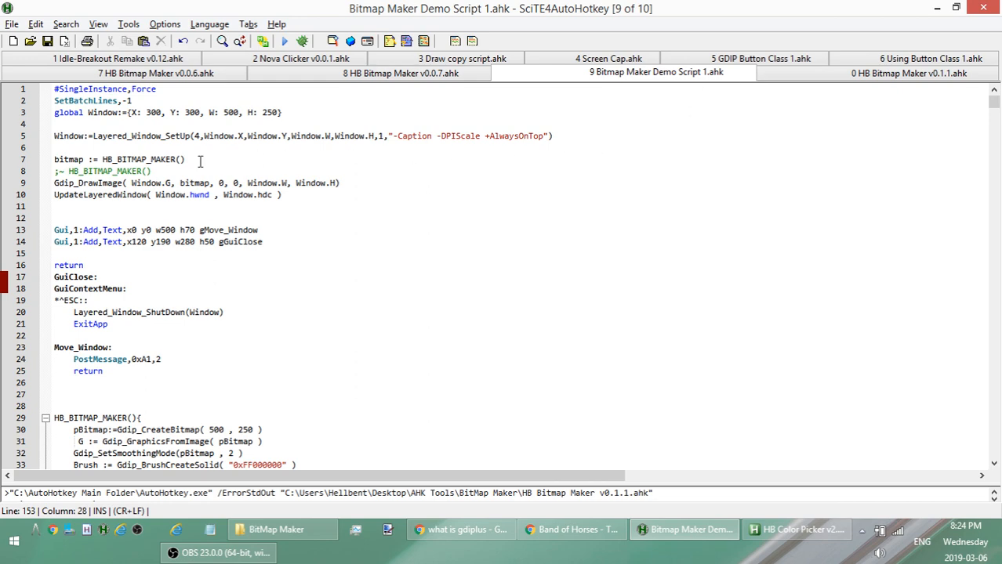
pyautogui.scroll(-10, 202, 162)
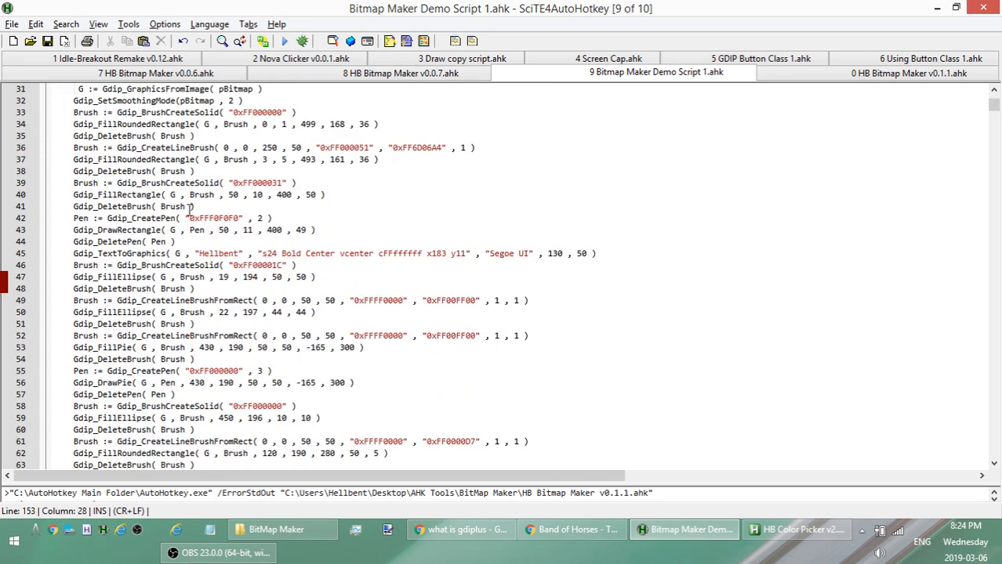
pyautogui.scroll(2, 189, 200)
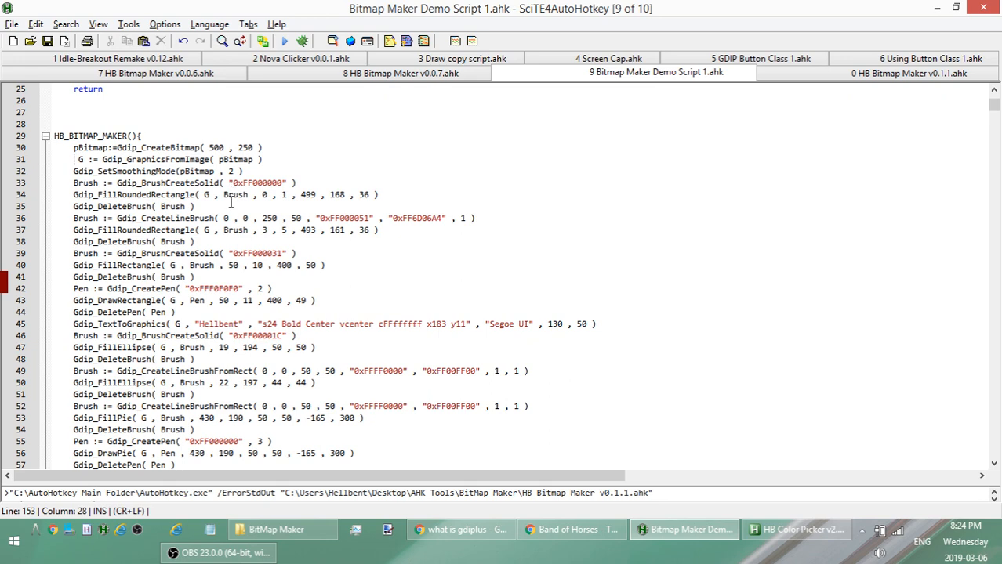
pyautogui.scroll(-6, 178, 200)
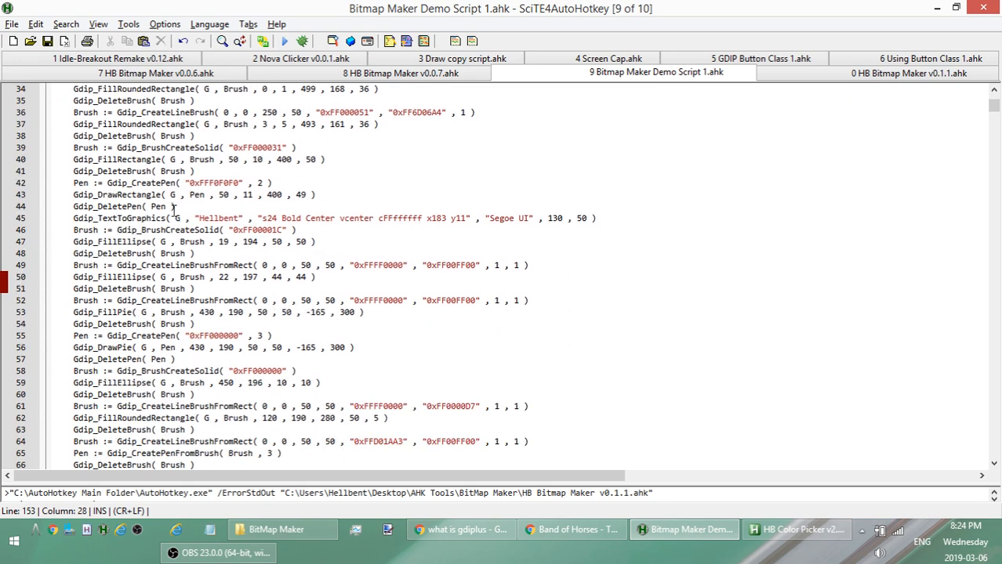
pyautogui.scroll(-3, 173, 207)
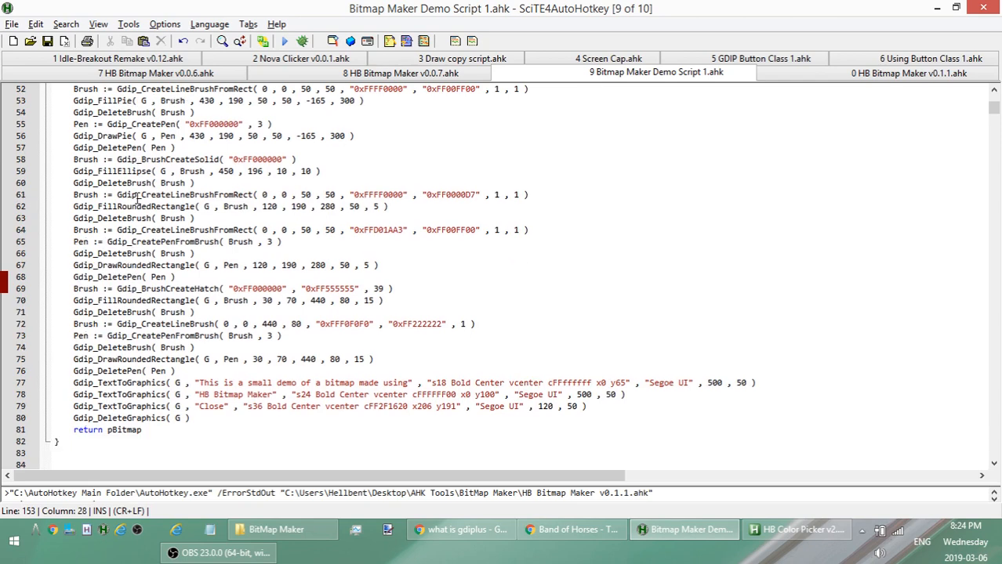
pyautogui.scroll(1, 139, 221)
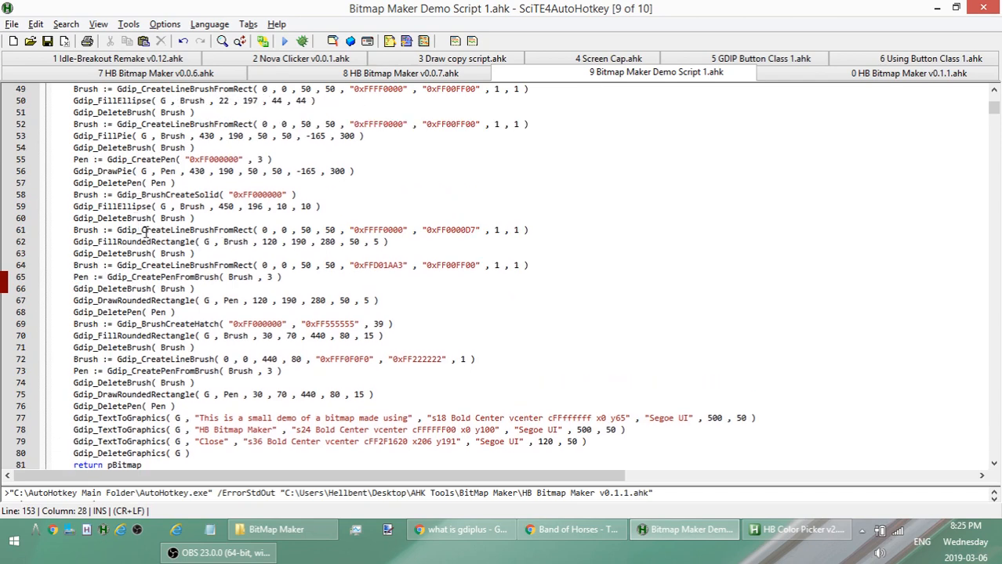
pyautogui.scroll(-2, 146, 231)
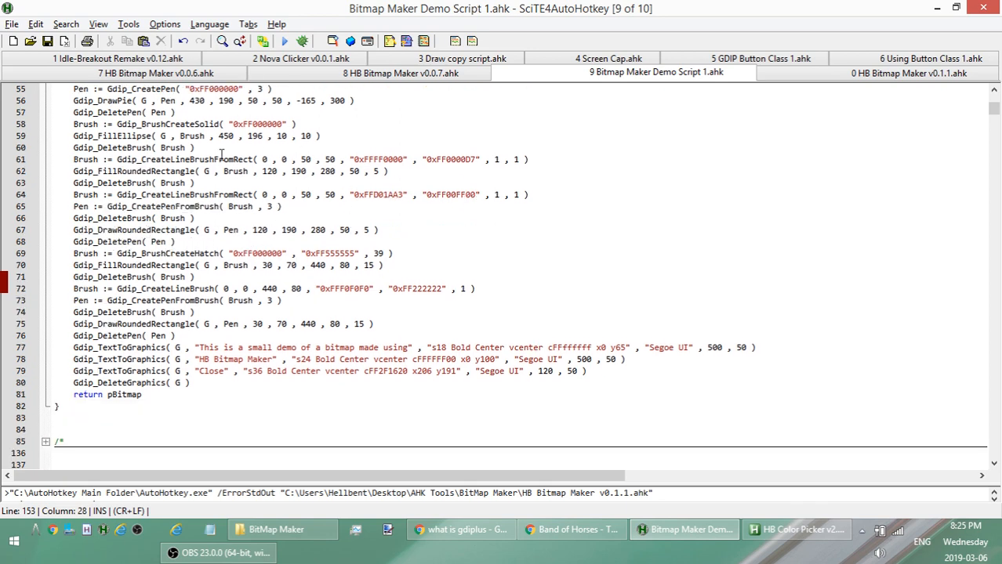
pyautogui.scroll(1, 242, 212)
pyautogui.scroll(6, 242, 212)
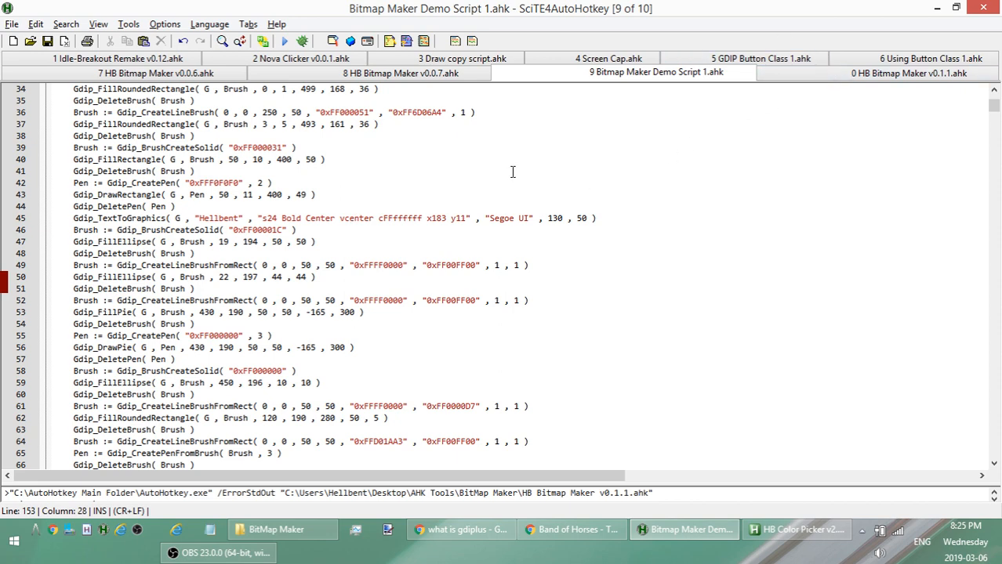
# Examine the HB_BITMAP_MAKER function's name and its GDI+ drawing calls in the demo script.
pyautogui.click(439, 193)
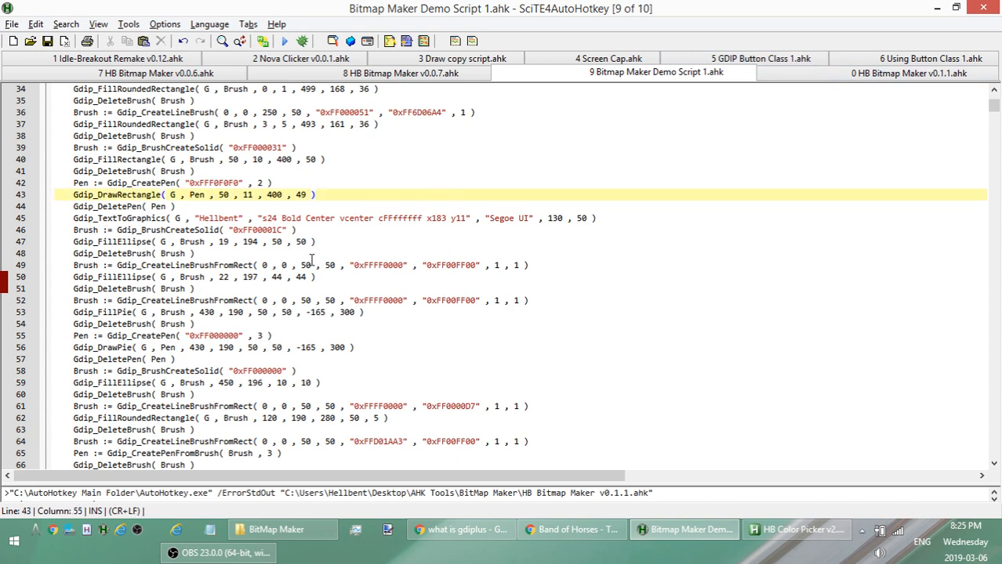
pyautogui.scroll(4, 245, 175)
pyautogui.scroll(-4, 168, 176)
pyautogui.scroll(2, 142, 222)
pyautogui.scroll(5, 142, 223)
pyautogui.scroll(-2, 112, 234)
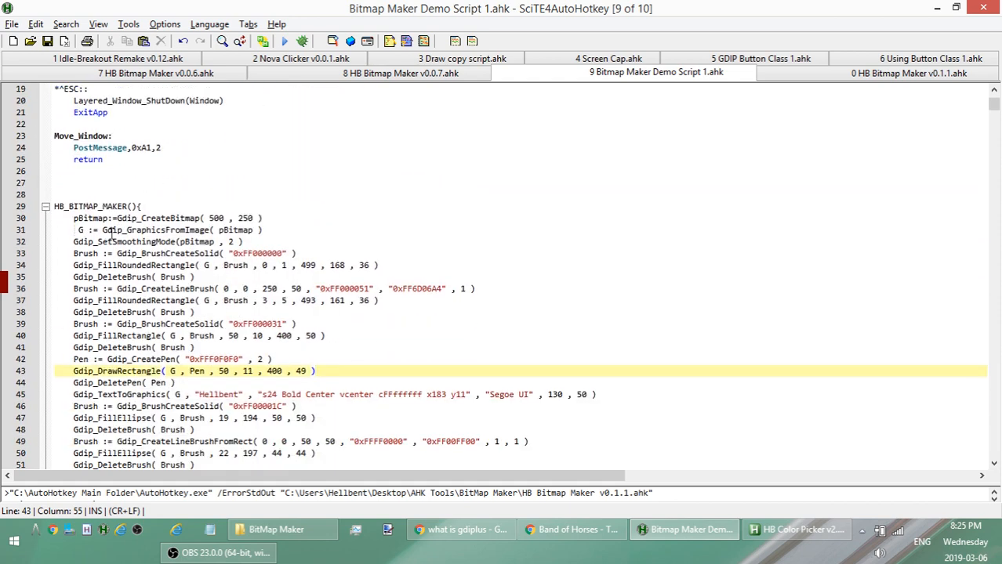
pyautogui.click(54, 206)
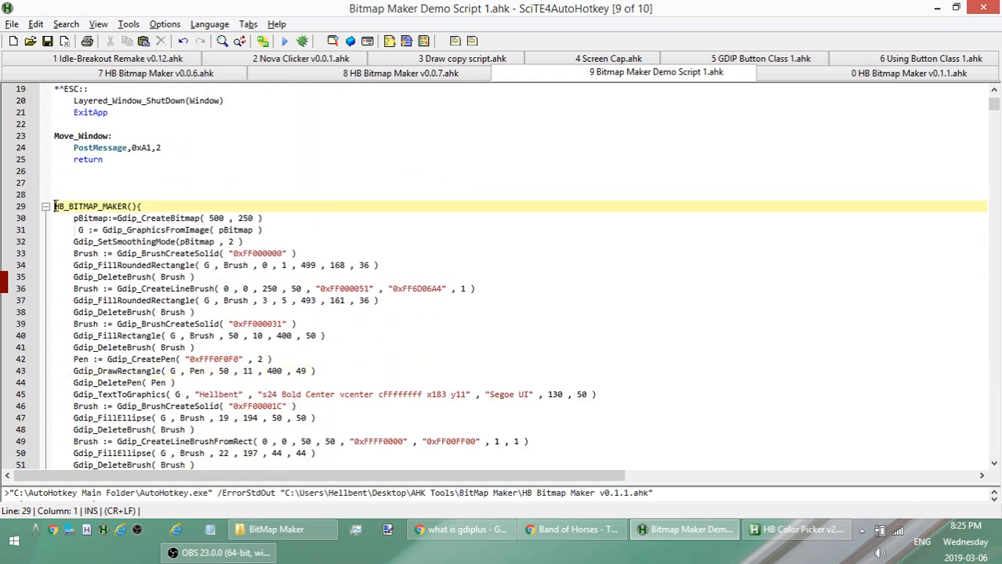
pyautogui.click(135, 206)
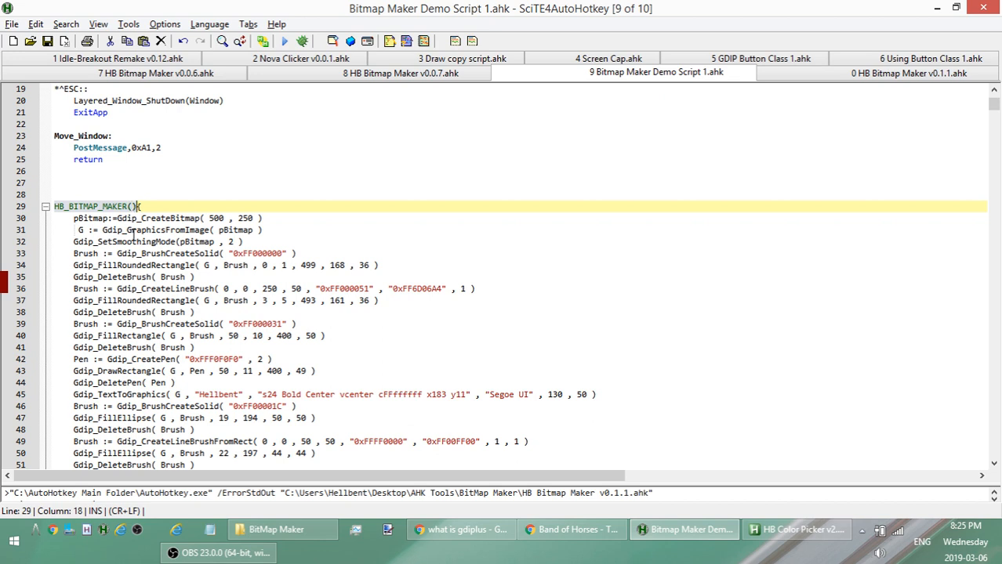
pyautogui.click(109, 218)
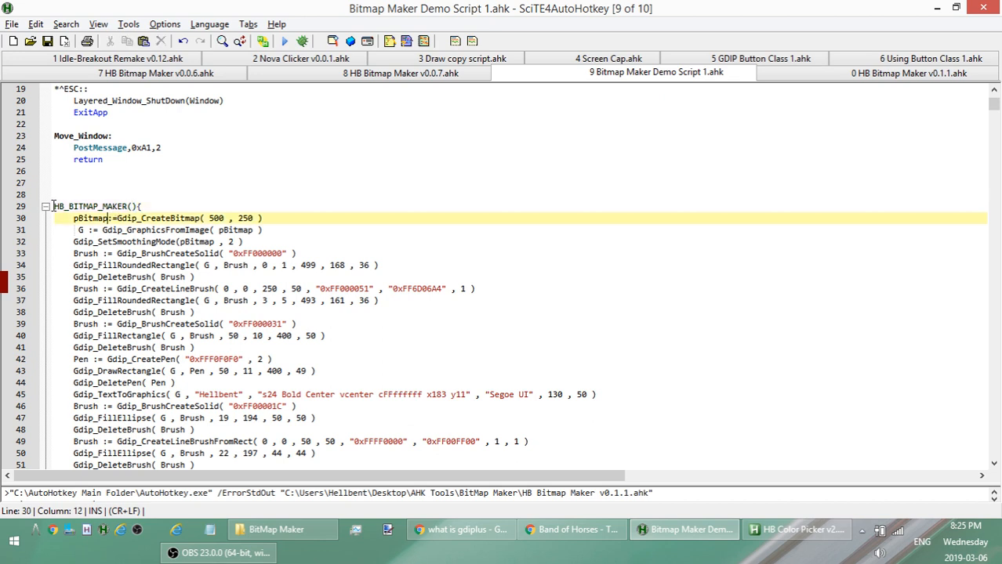
pyautogui.moveTo(53, 207); pyautogui.dragTo(129, 206)
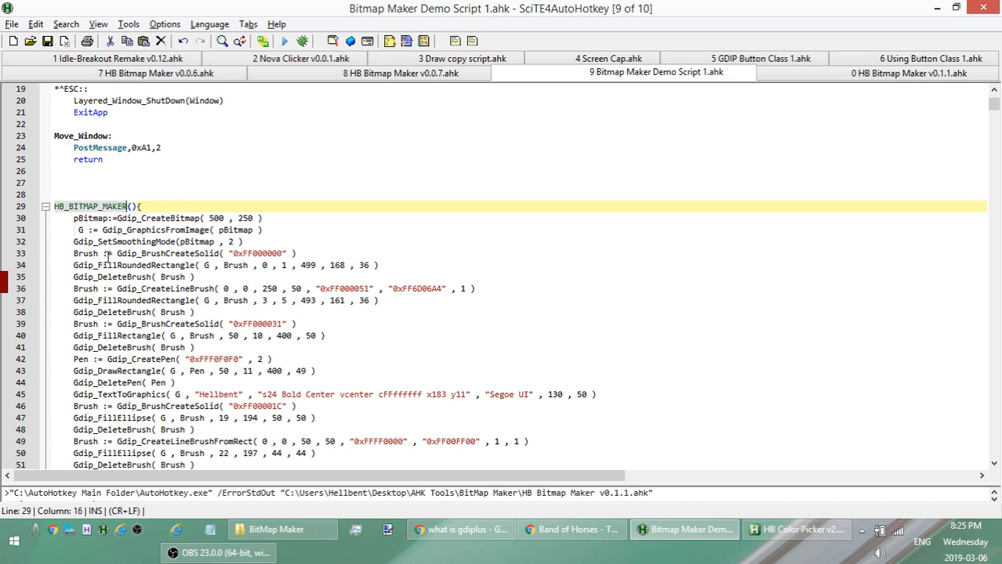
pyautogui.scroll(-5, 113, 253)
pyautogui.scroll(-3, 114, 253)
pyautogui.scroll(14, 114, 254)
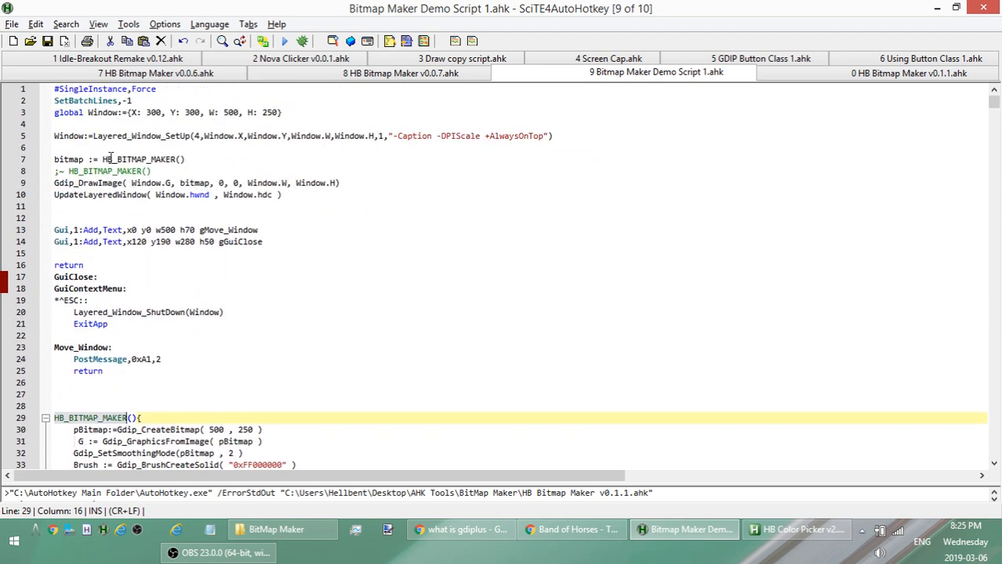
# Examine the bitmap assignment, the Gdip_DrawImage arguments and the Layered_Window_SetUp call at the start of the demo script.
pyautogui.click(72, 159)
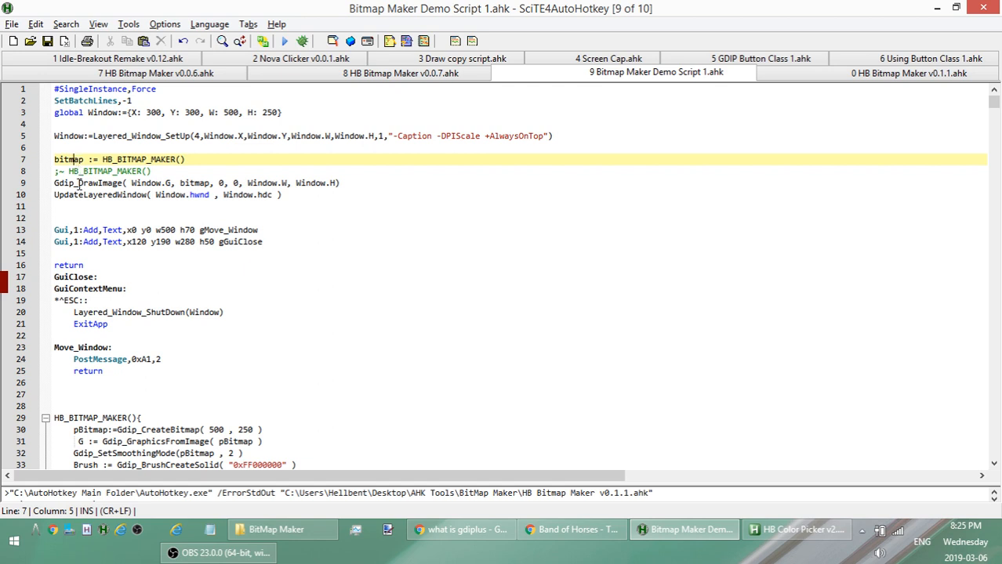
pyautogui.click(77, 183)
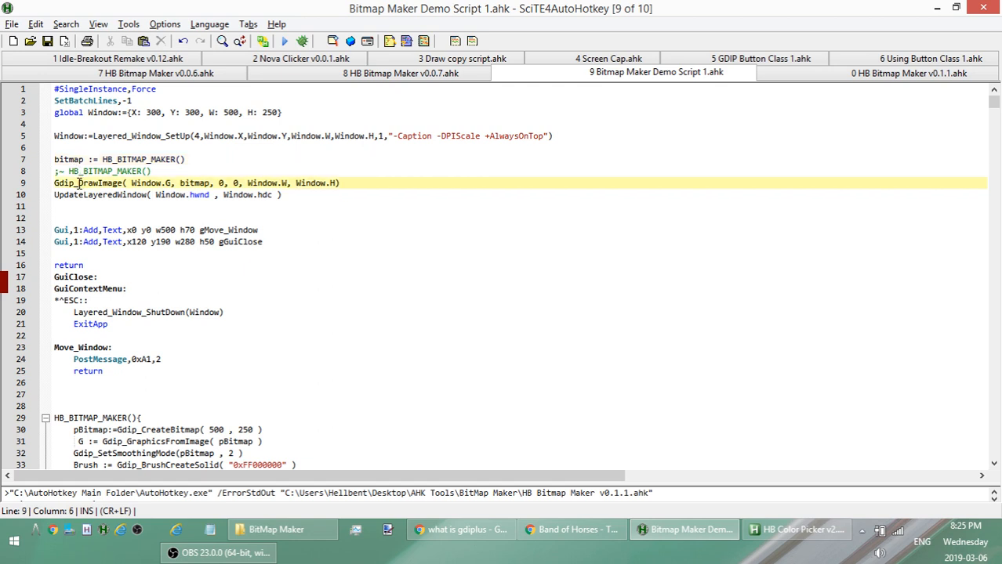
pyautogui.click(146, 184)
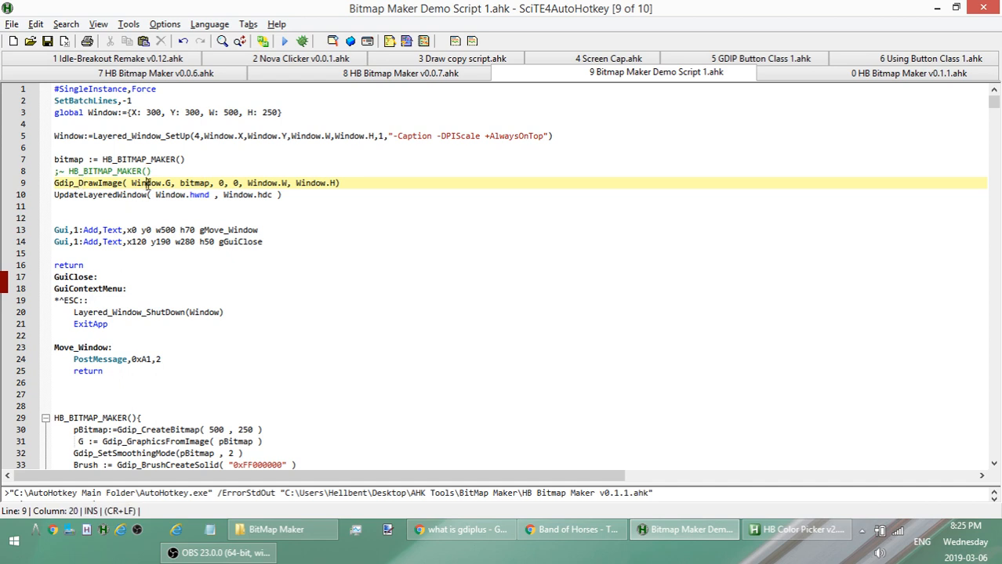
pyautogui.click(223, 136)
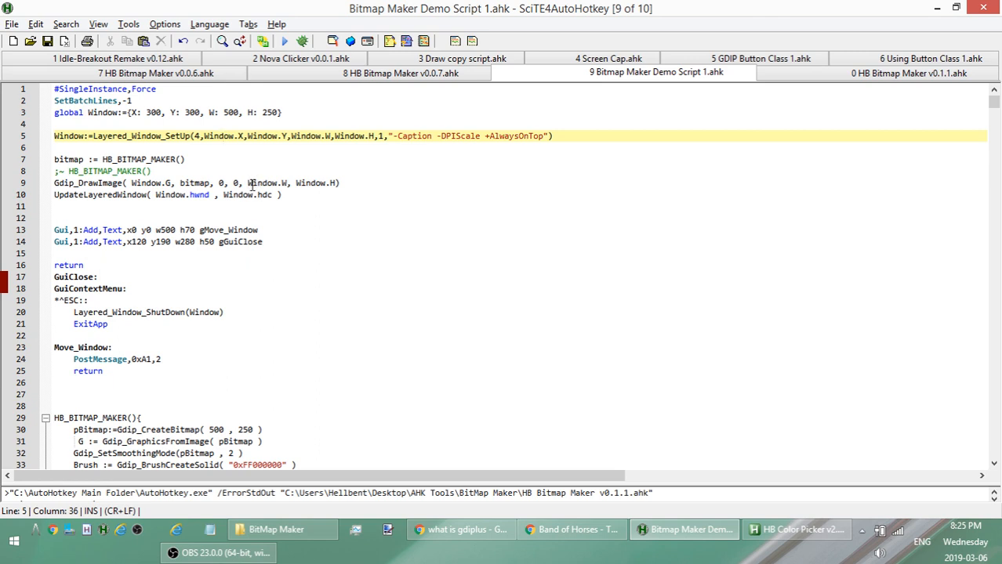
pyautogui.click(195, 182)
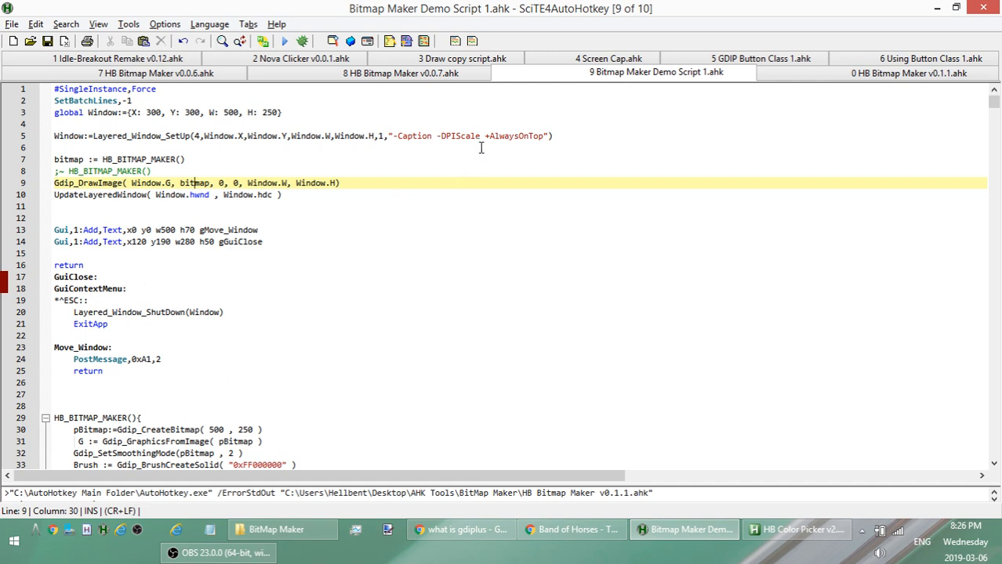
# Run Bitmap Maker Demo Script 1.ahk and reposition its demo window over the editor three times.
pyautogui.click(286, 41)
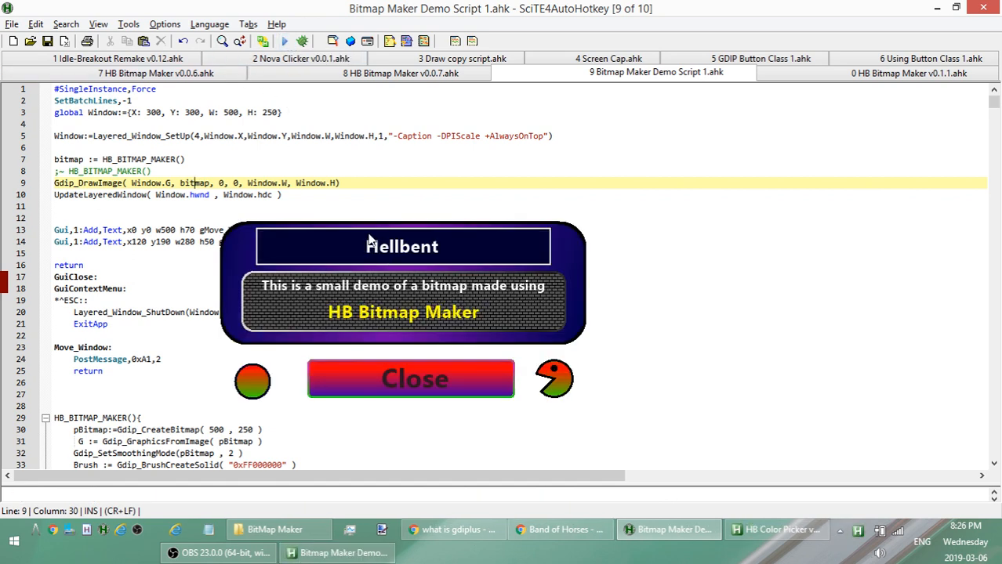
pyautogui.moveTo(360, 251); pyautogui.dragTo(491, 196)
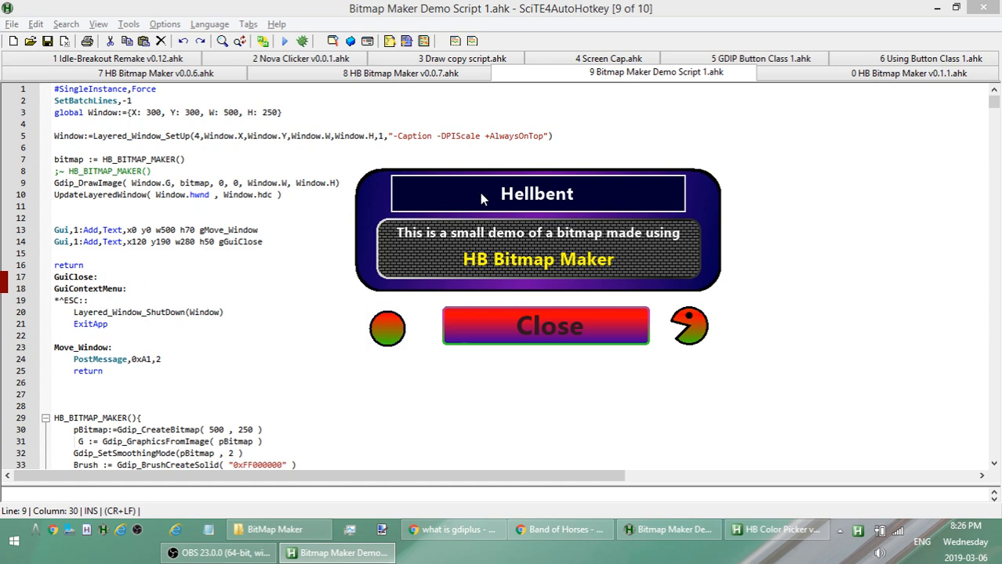
pyautogui.moveTo(479, 185); pyautogui.dragTo(461, 181)
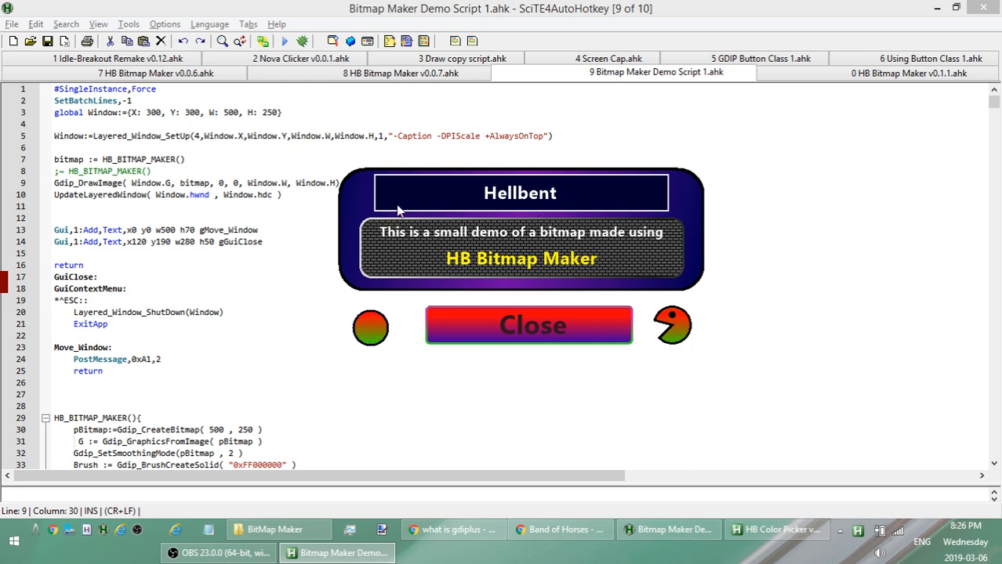
pyautogui.moveTo(406, 186); pyautogui.dragTo(477, 230)
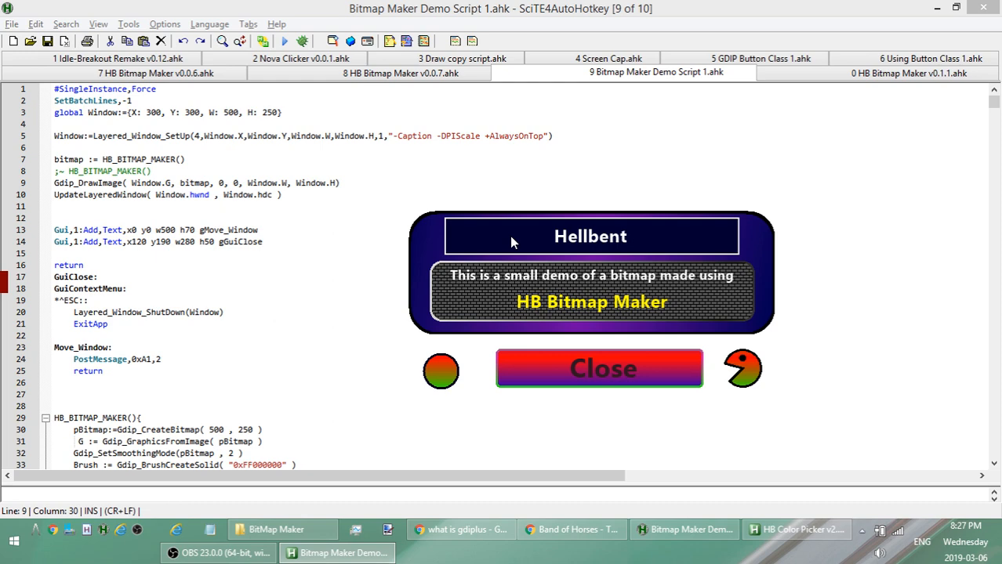
# Examine the Window arguments of the Layered_Window_SetUp call and close the running demo window.
pyautogui.click(311, 137)
pyautogui.click(353, 137)
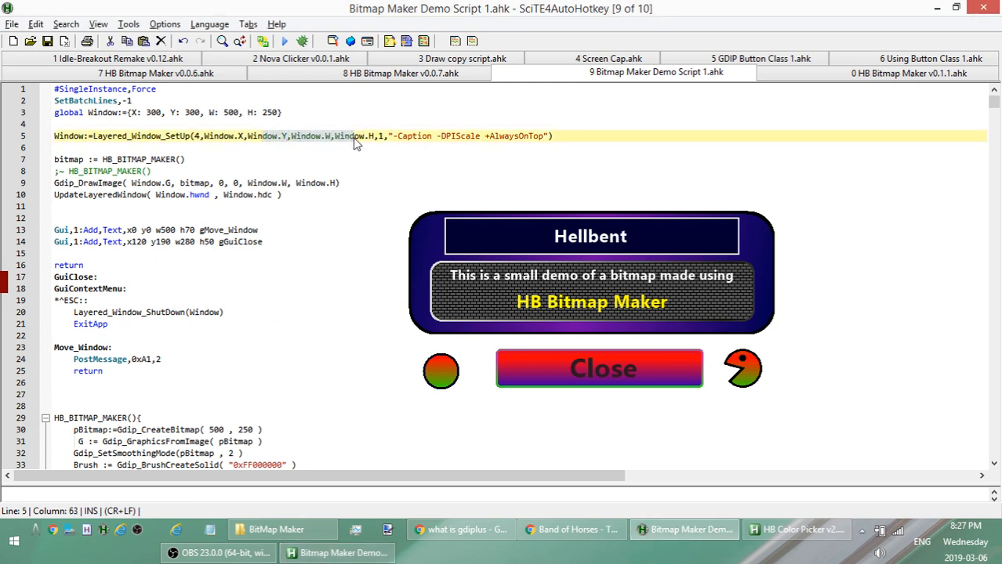
pyautogui.click(366, 157)
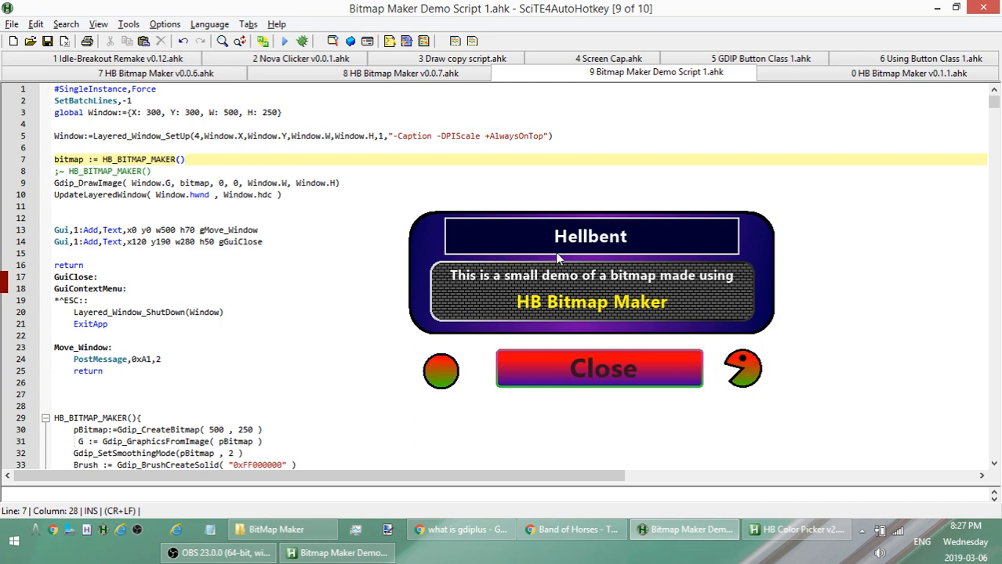
pyautogui.rightClick(522, 256)
pyautogui.click(369, 247)
# Examine the CreateBitmap, GraphicsFromImage and SetSmoothingMode lines of HB_BITMAP_MAKER and the G argument in its first rounded rectangle call.
pyautogui.scroll(-7, 369, 247)
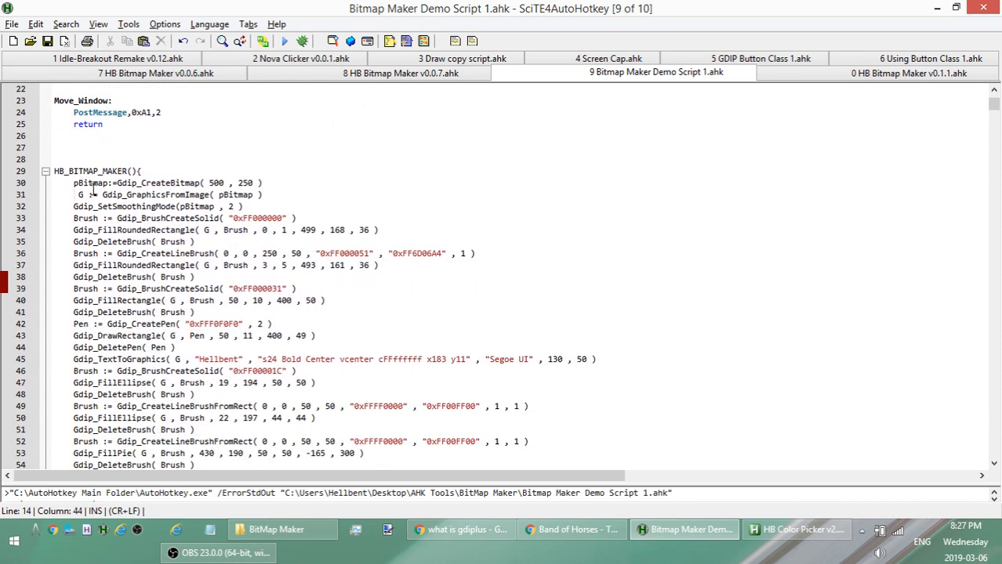
pyautogui.moveTo(71, 183); pyautogui.dragTo(252, 208)
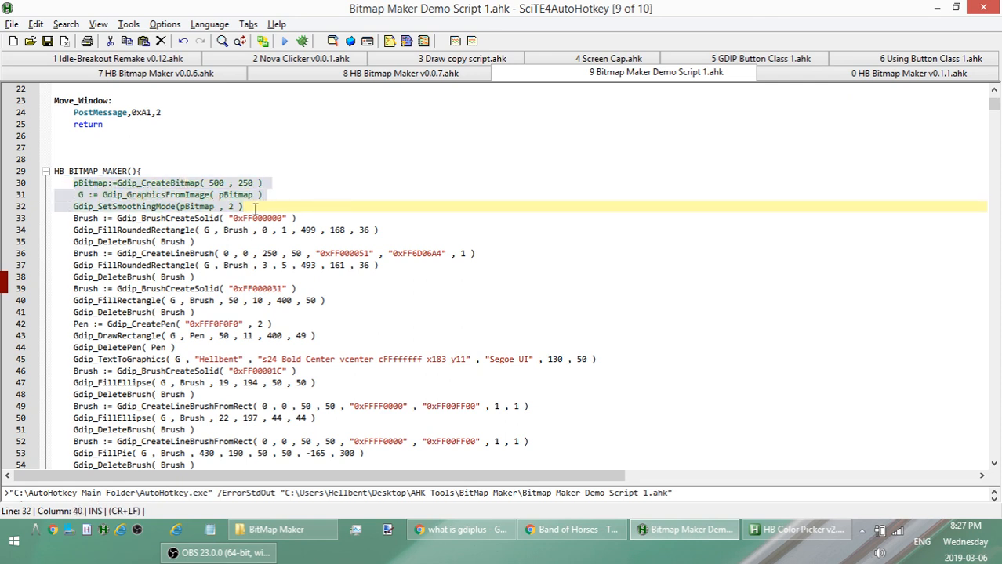
pyautogui.click(87, 183)
pyautogui.click(111, 195)
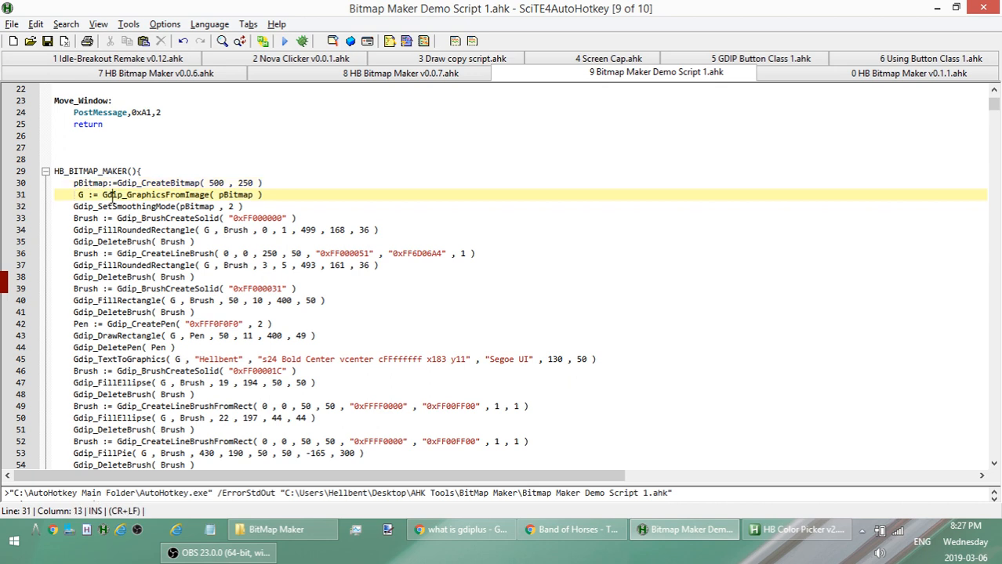
pyautogui.click(113, 205)
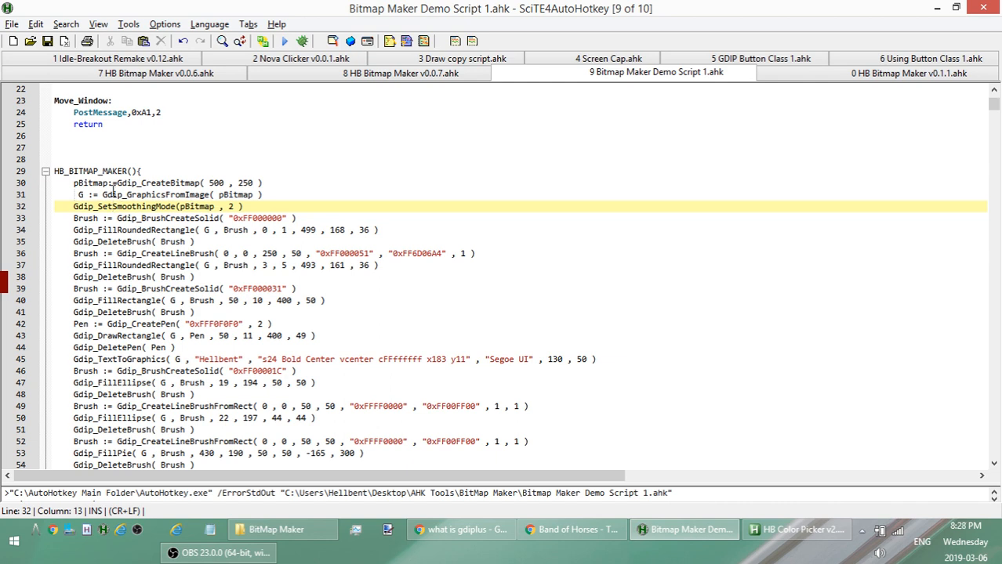
pyautogui.moveTo(73, 183); pyautogui.dragTo(264, 206)
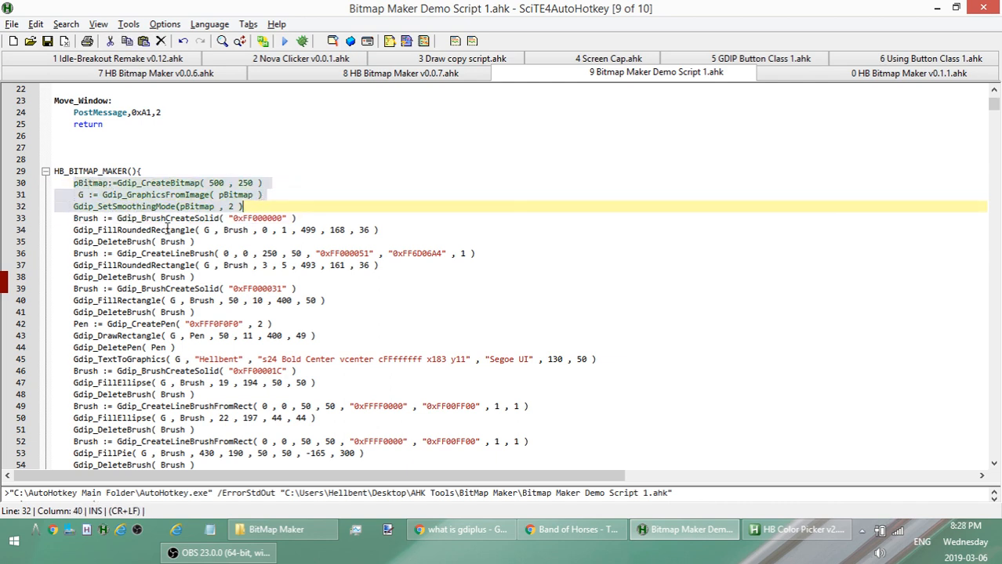
pyautogui.scroll(-5, 165, 228)
pyautogui.scroll(6, 192, 265)
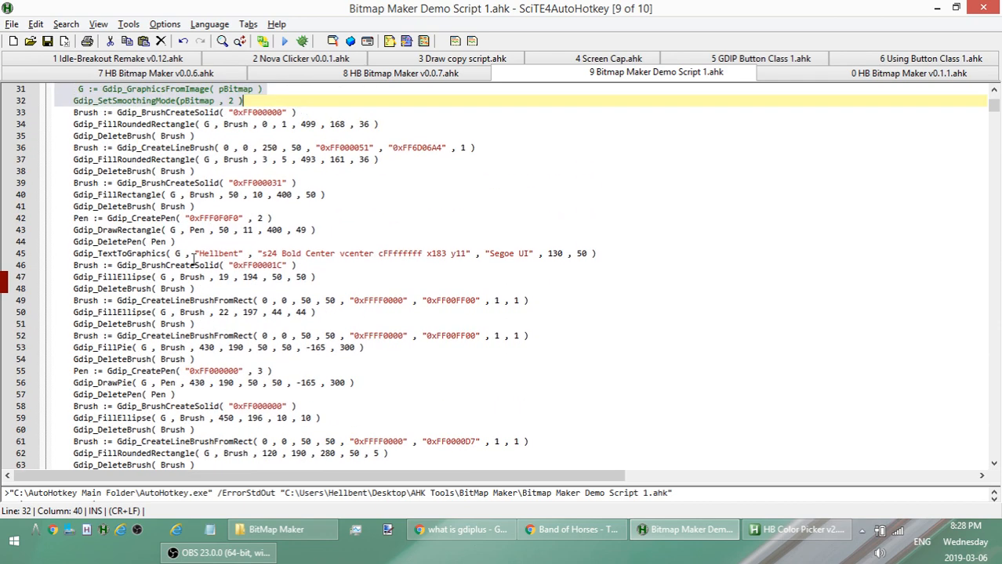
pyautogui.scroll(1, 200, 248)
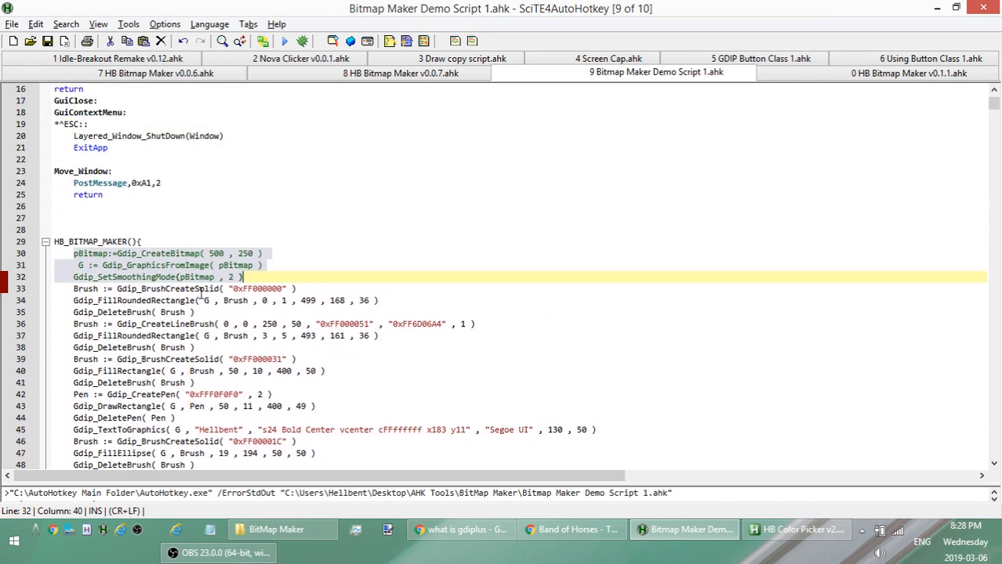
pyautogui.click(205, 300)
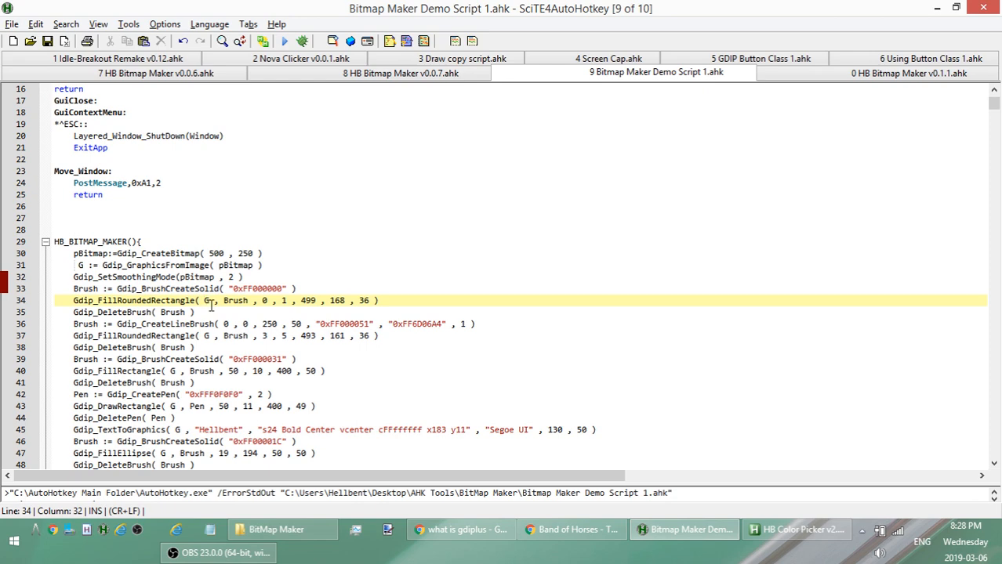
pyautogui.scroll(4, 233, 254)
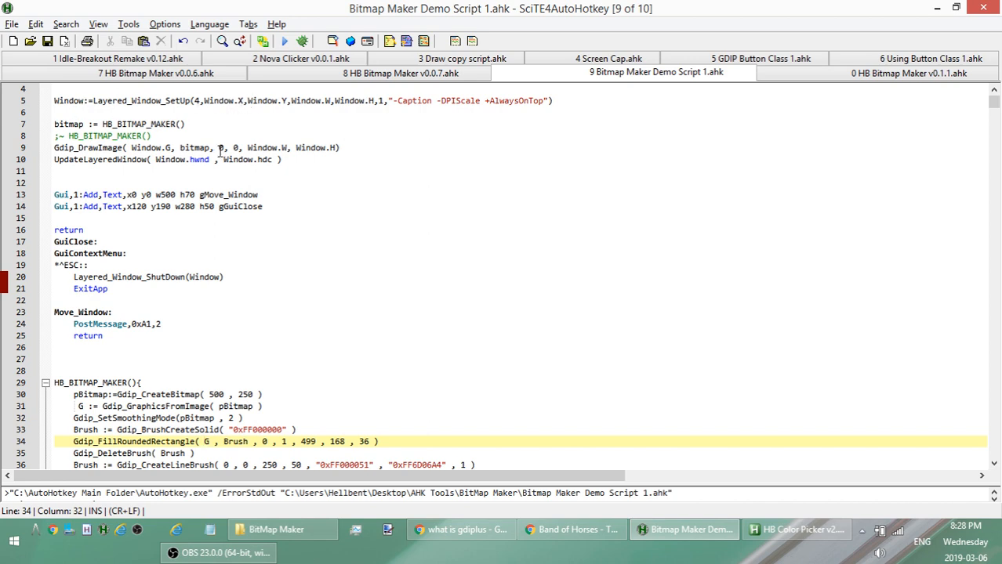
# Comment out the first HB_BITMAP_MAKER function by enclosing it between /* on line 28 and */ on line 83.
pyautogui.scroll(-10, 262, 198)
pyautogui.scroll(-1, 262, 205)
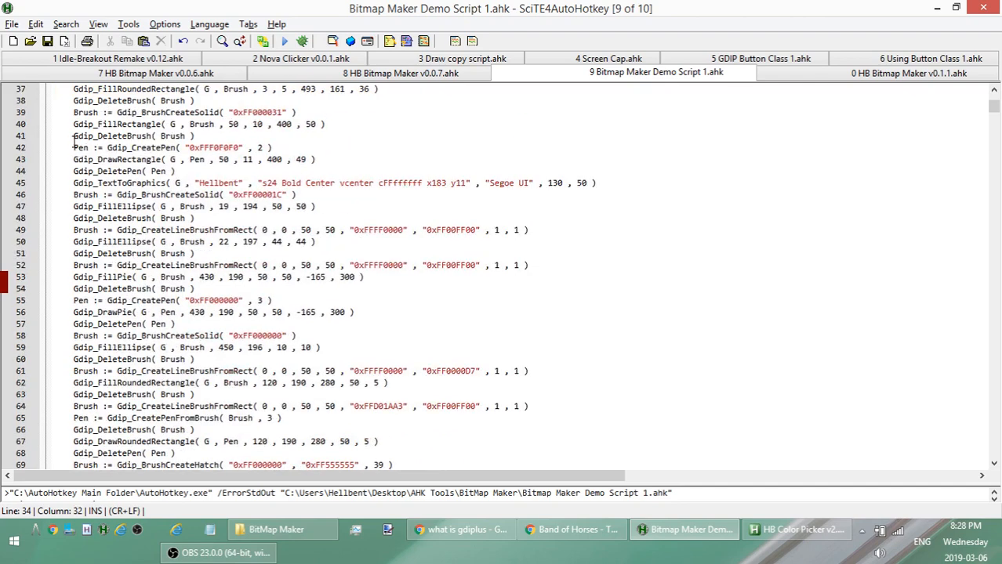
pyautogui.scroll(5, 223, 204)
pyautogui.scroll(-4, 44, 171)
pyautogui.scroll(3, 45, 171)
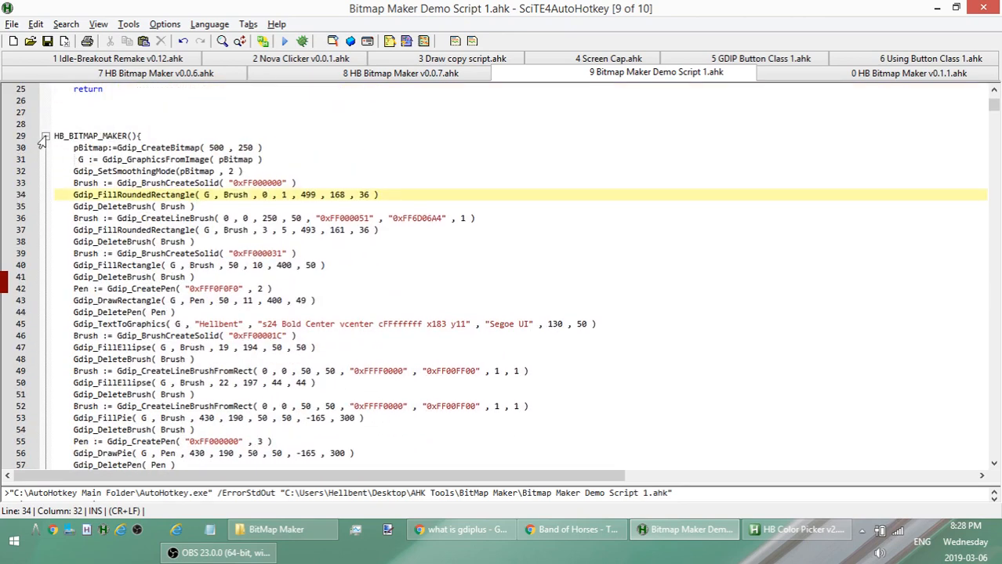
pyautogui.click(58, 126)
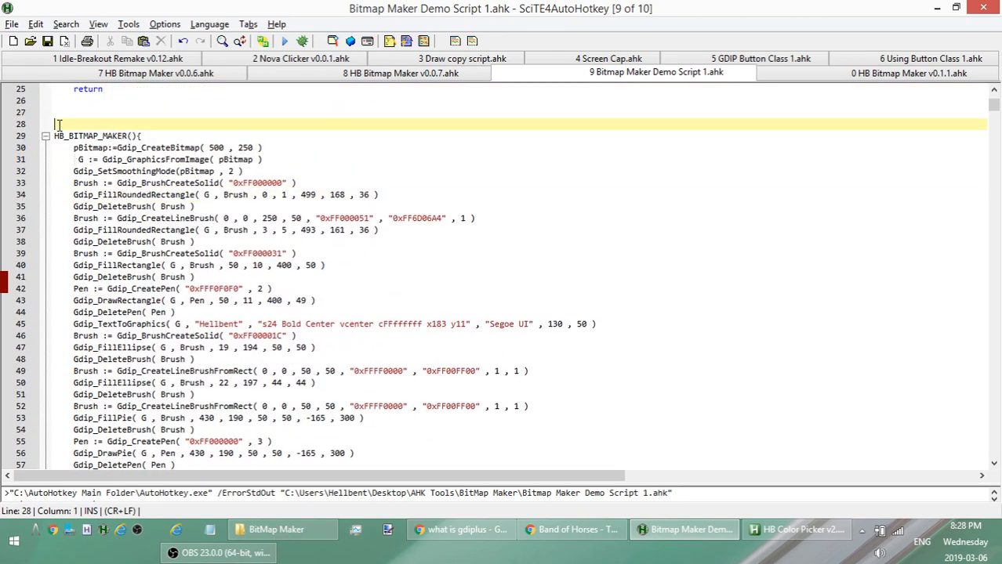
pyautogui.write('/')
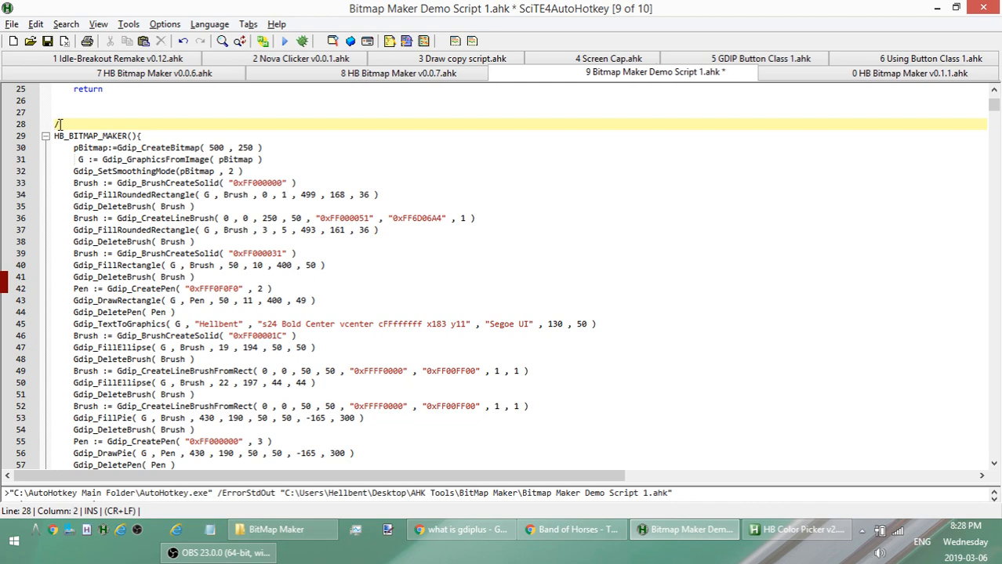
pyautogui.write('/')
pyautogui.scroll(-20, 147, 128)
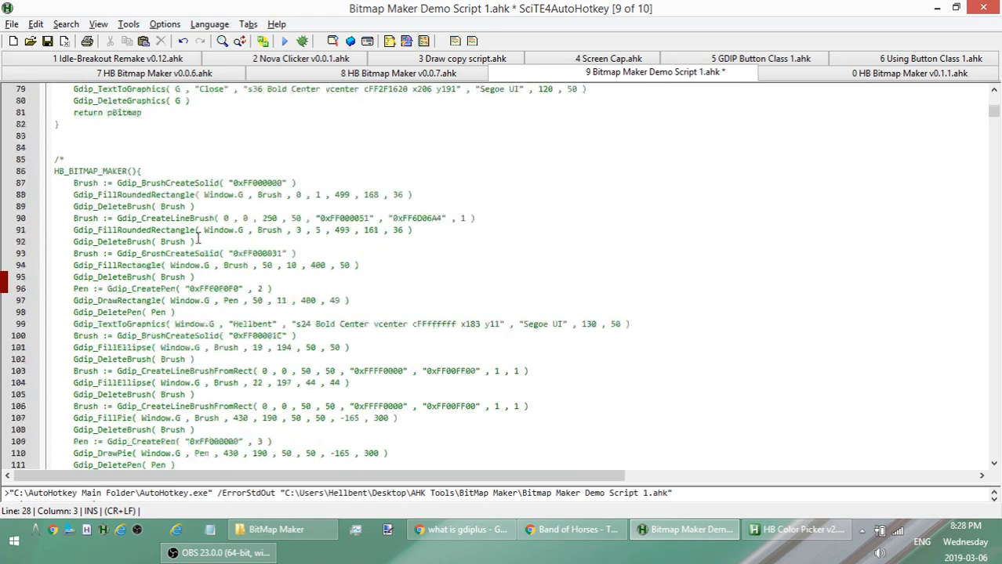
pyautogui.scroll(8, 198, 240)
pyautogui.click(55, 277)
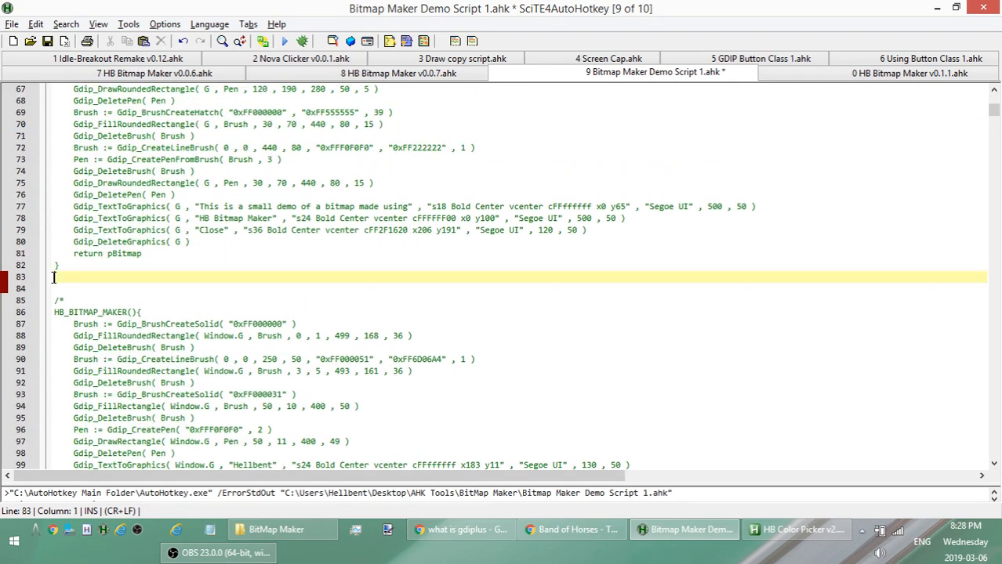
pyautogui.write('*/')
# Uncomment the second HB_BITMAP_MAKER function by deleting the /* on line 85.
pyautogui.click(96, 300)
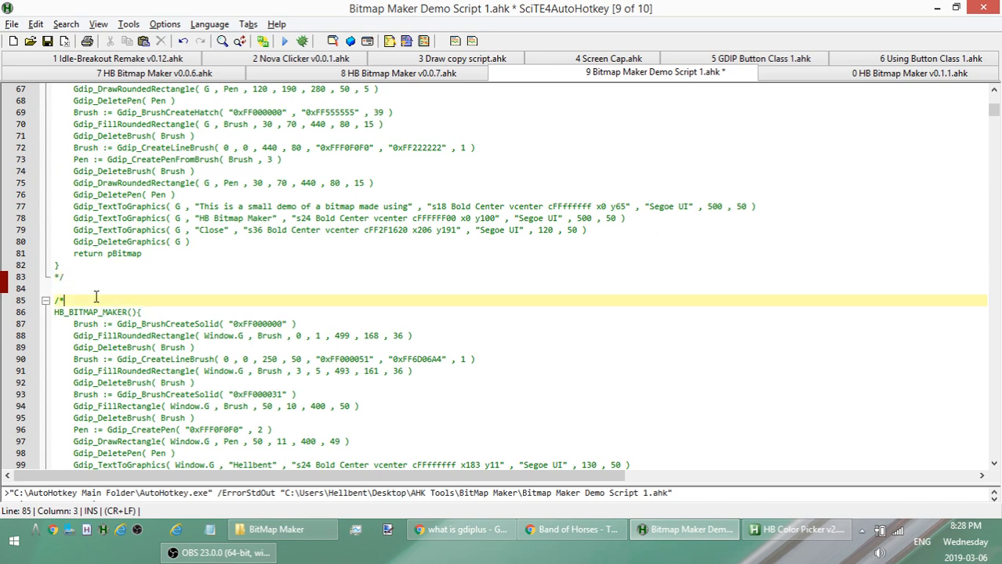
pyautogui.press('BackSpace')
pyautogui.press('BackSpace')
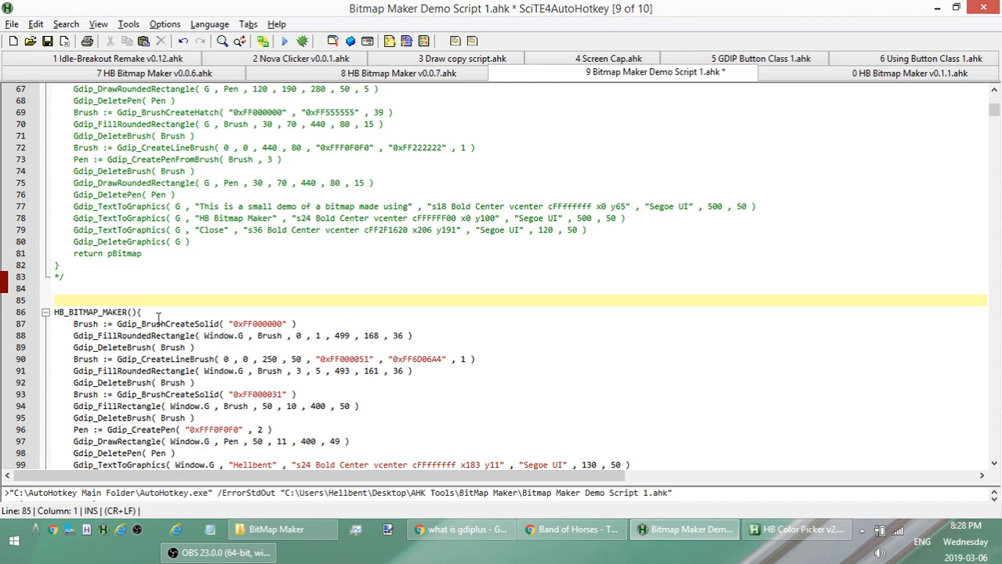
# Compare the second HB_BITMAP_MAKER function with the commented-out one's CreateBitmap, GraphicsFromImage and SetSmoothingMode lines and its G argument.
pyautogui.click(156, 323)
pyautogui.click(157, 311)
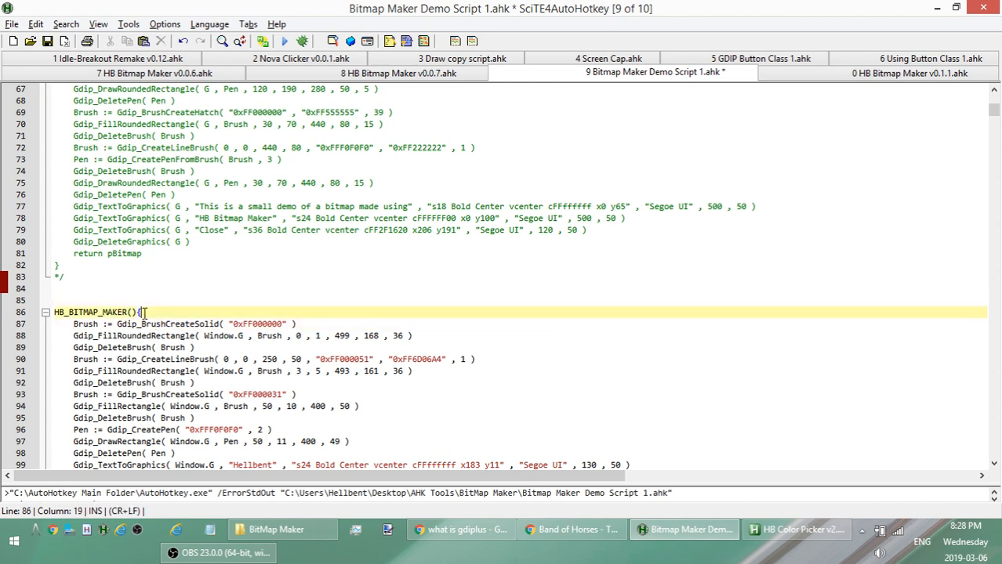
pyautogui.scroll(11, 149, 307)
pyautogui.scroll(2, 151, 301)
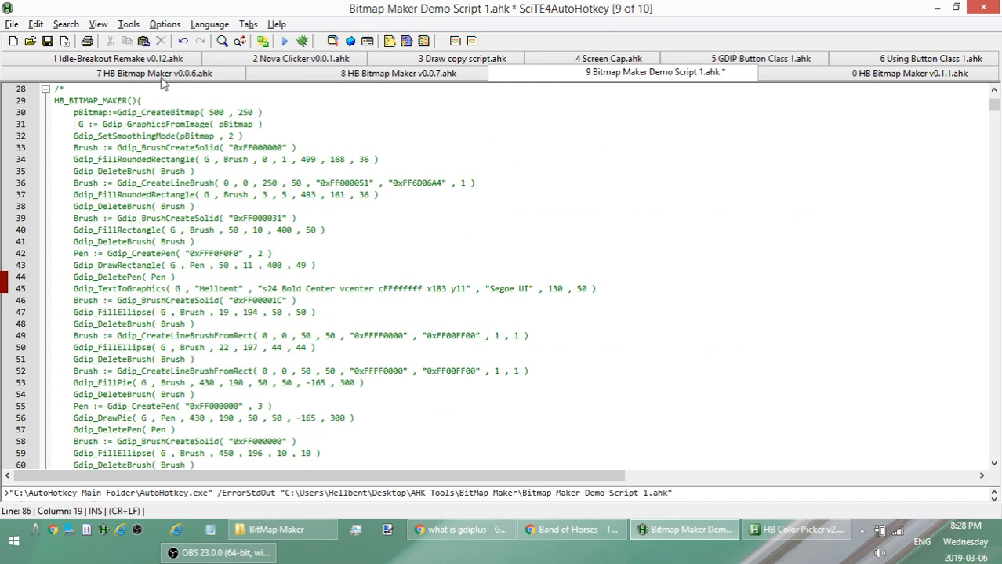
pyautogui.moveTo(69, 112); pyautogui.dragTo(182, 110)
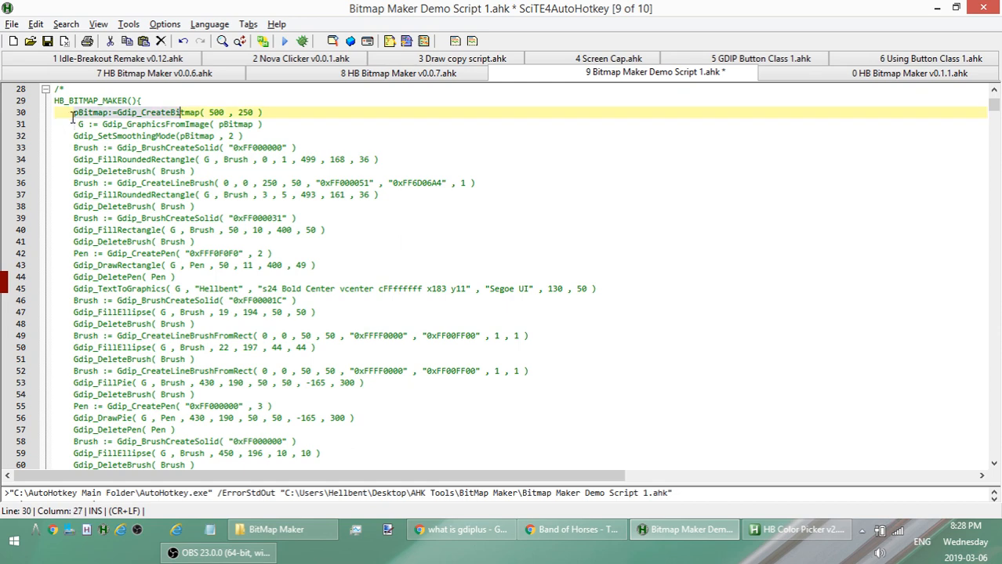
pyautogui.moveTo(75, 124); pyautogui.dragTo(138, 124)
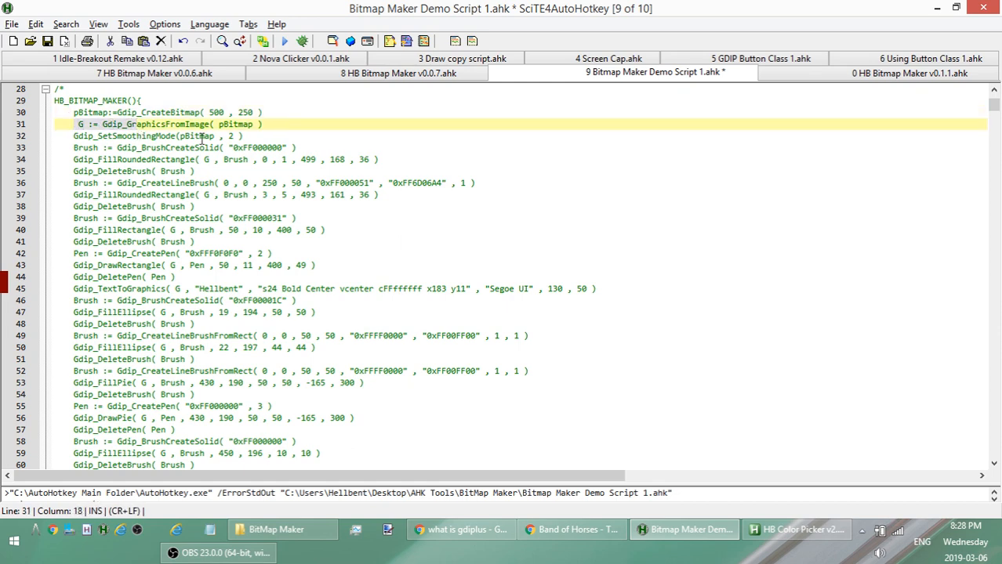
pyautogui.click(200, 135)
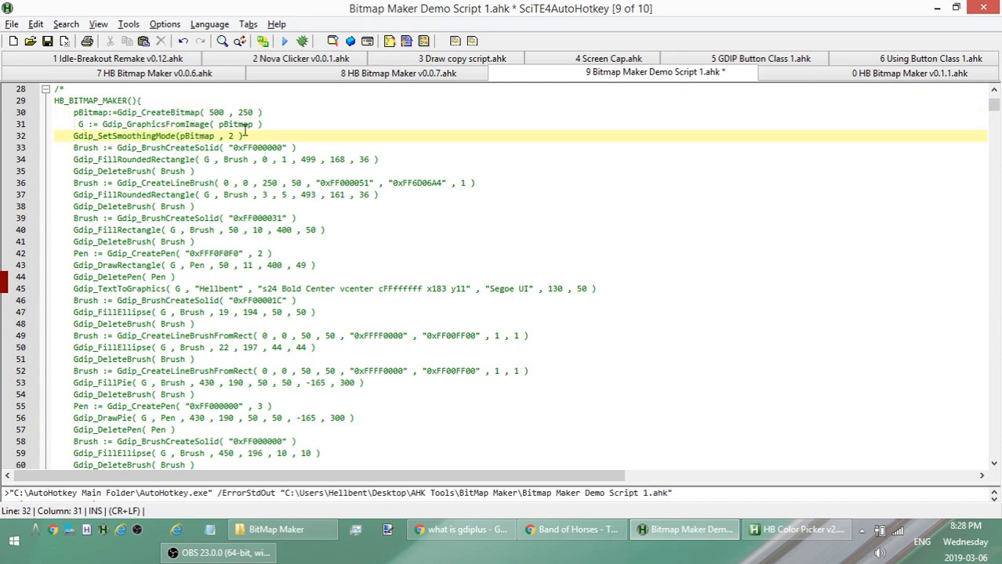
pyautogui.click(205, 160)
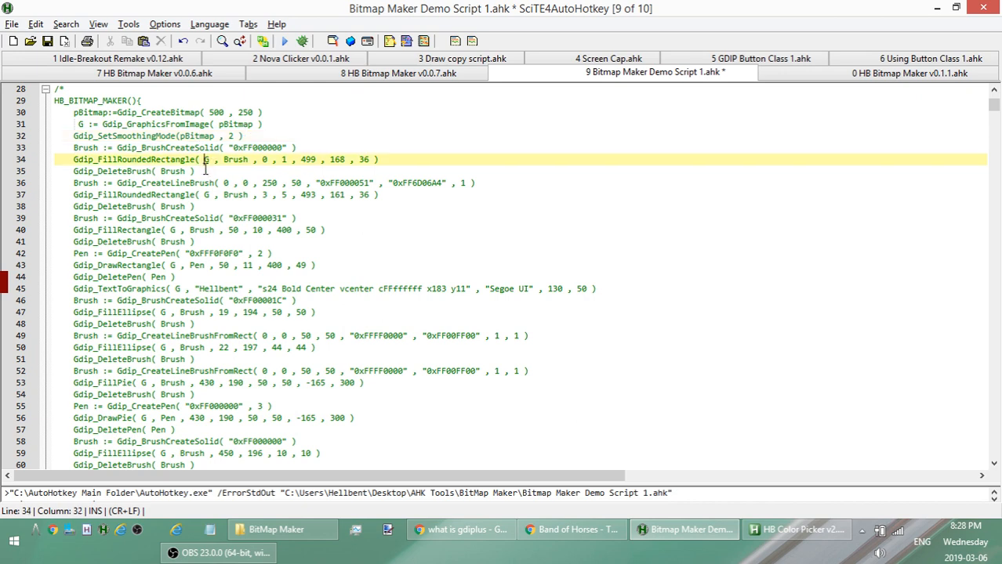
pyautogui.doubleClick(205, 159)
# Examine the Window assignment on line 5 and the Window.G arguments in the second HB_BITMAP_MAKER function's drawing calls.
pyautogui.scroll(9, 208, 200)
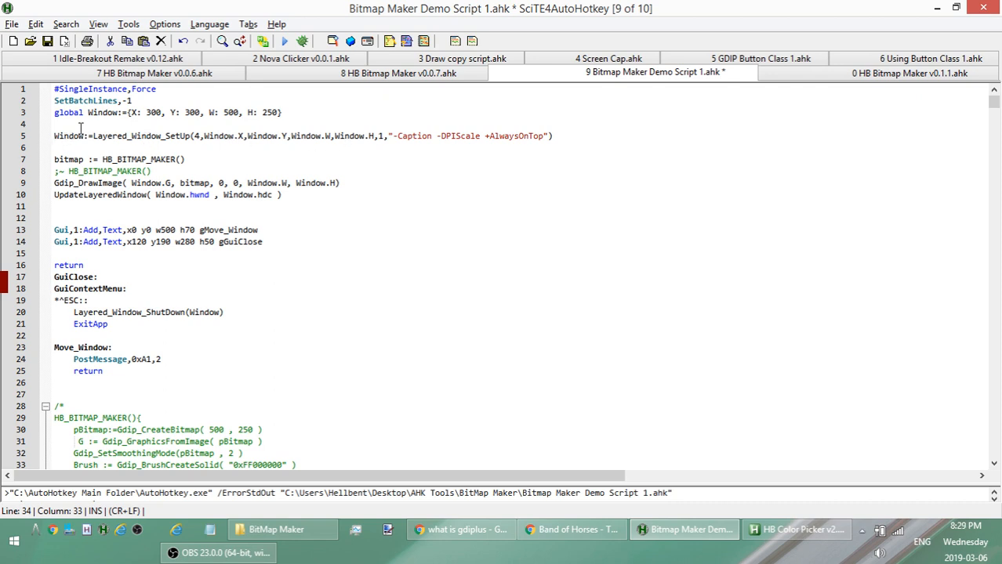
pyautogui.click(75, 138)
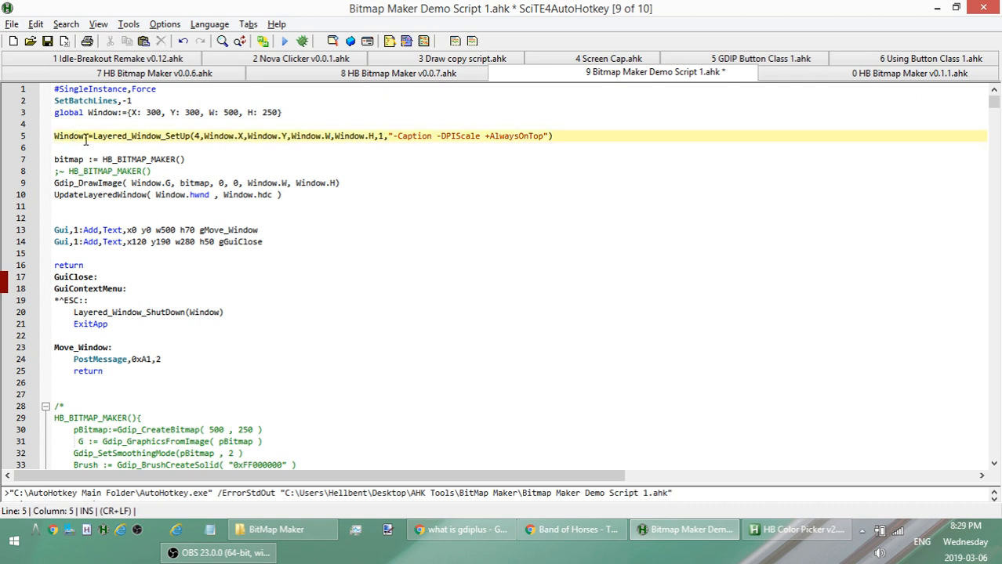
pyautogui.scroll(-15, 87, 137)
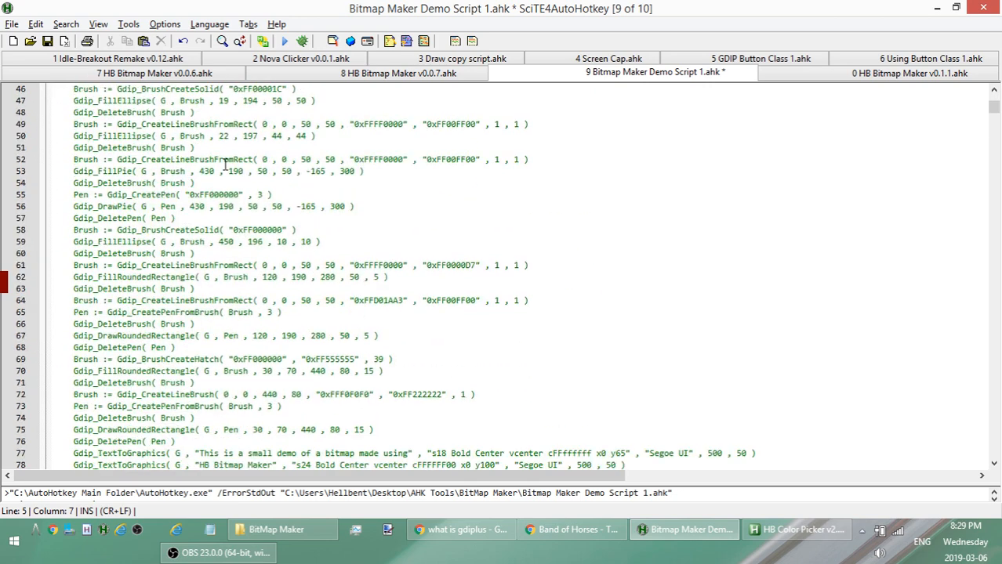
pyautogui.scroll(-4, 149, 183)
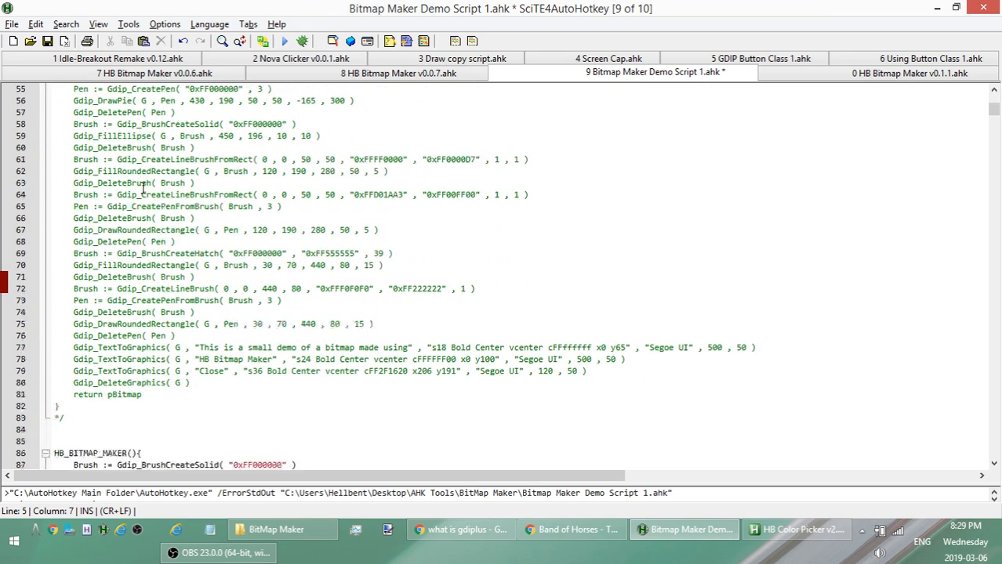
pyautogui.scroll(-4, 148, 256)
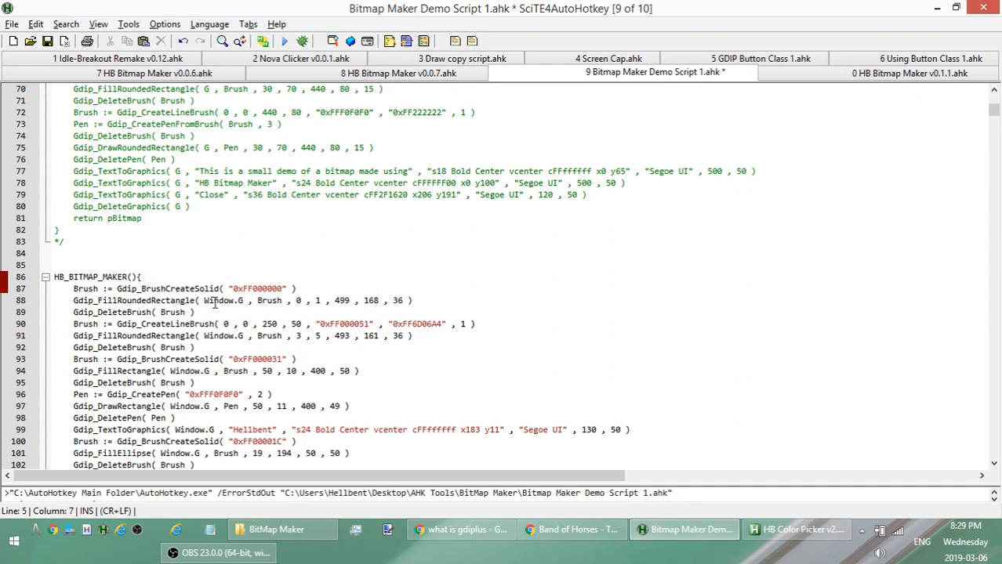
pyautogui.click(241, 302)
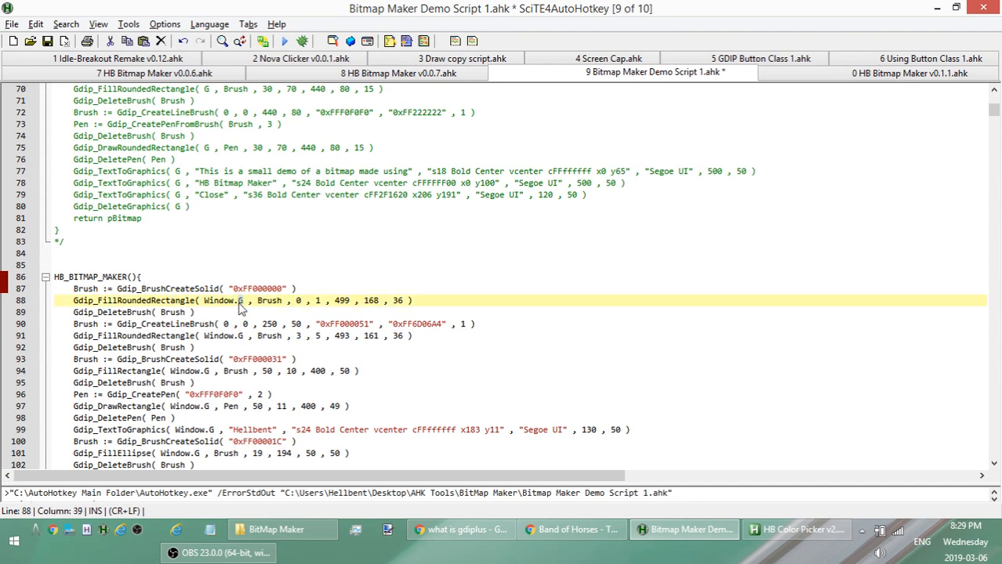
pyautogui.moveTo(204, 302); pyautogui.dragTo(239, 303)
pyautogui.scroll(-3, 218, 298)
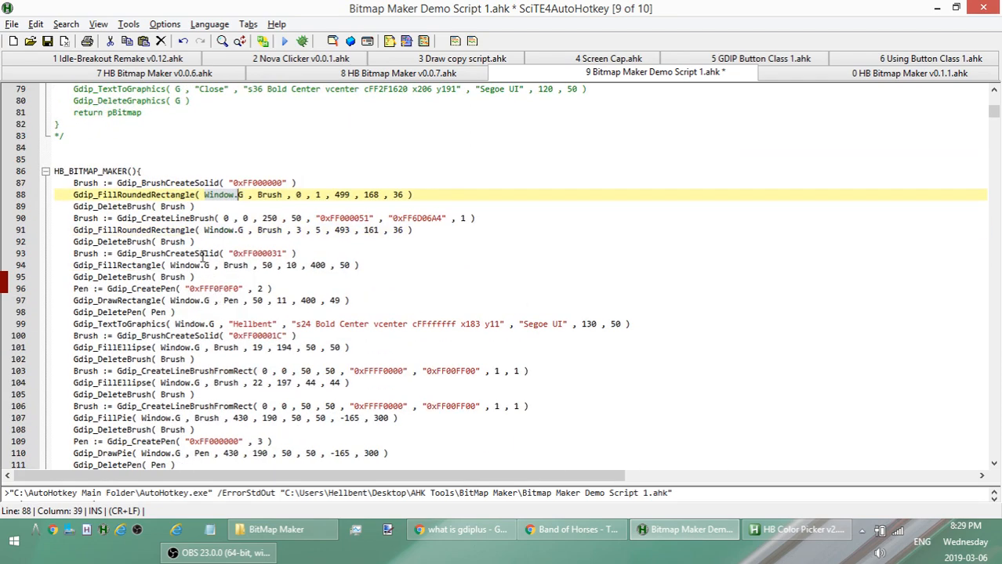
pyautogui.scroll(-5, 219, 299)
pyautogui.scroll(9, 219, 268)
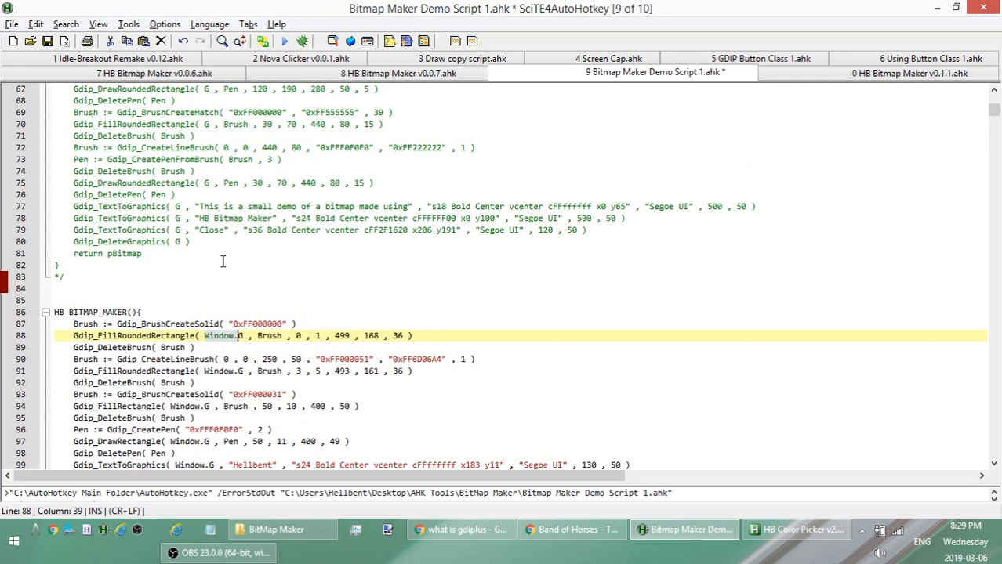
# Disable the second function's block-comment markers by prefixing */ on line 135 with a semicolon and adding ;~ /* on line 85.
pyautogui.scroll(-19, 221, 263)
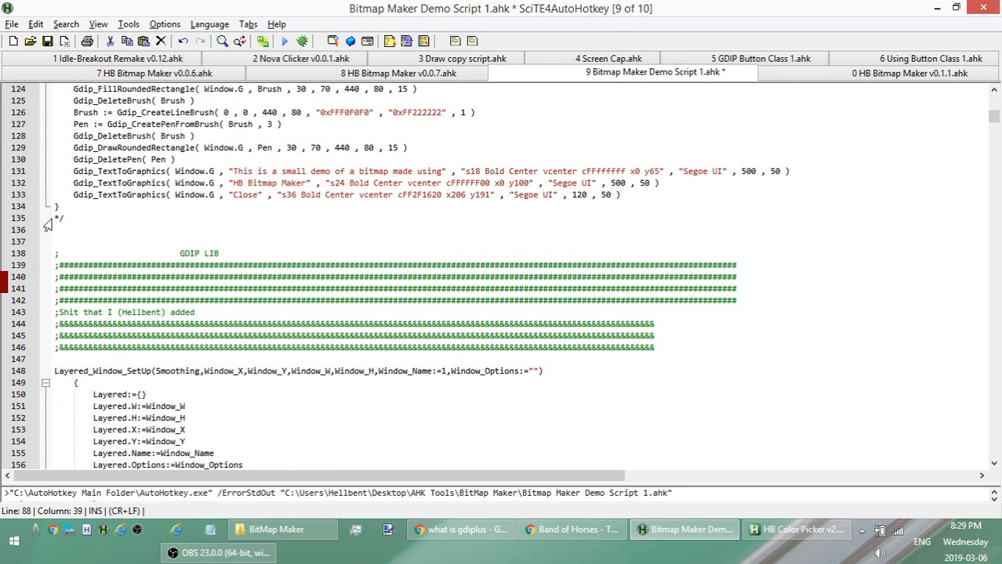
pyautogui.click(55, 219)
pyautogui.press('Right')
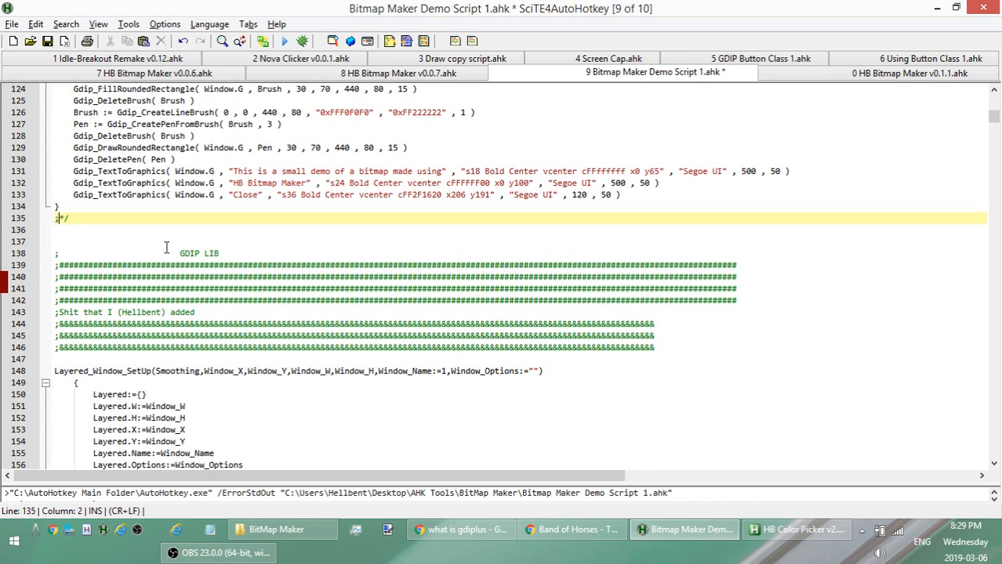
pyautogui.scroll(19, 169, 259)
pyautogui.click(66, 299)
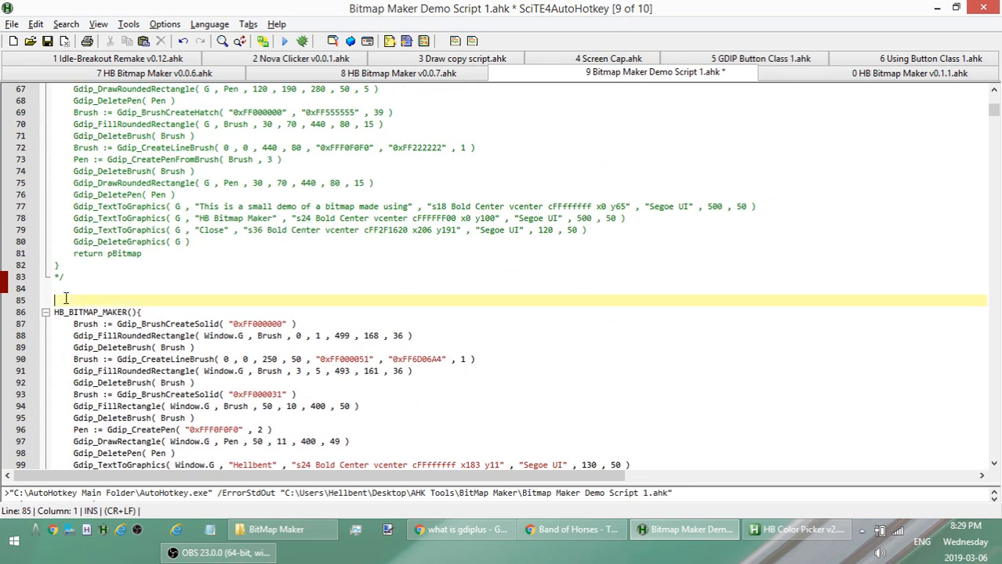
pyautogui.write('/*')
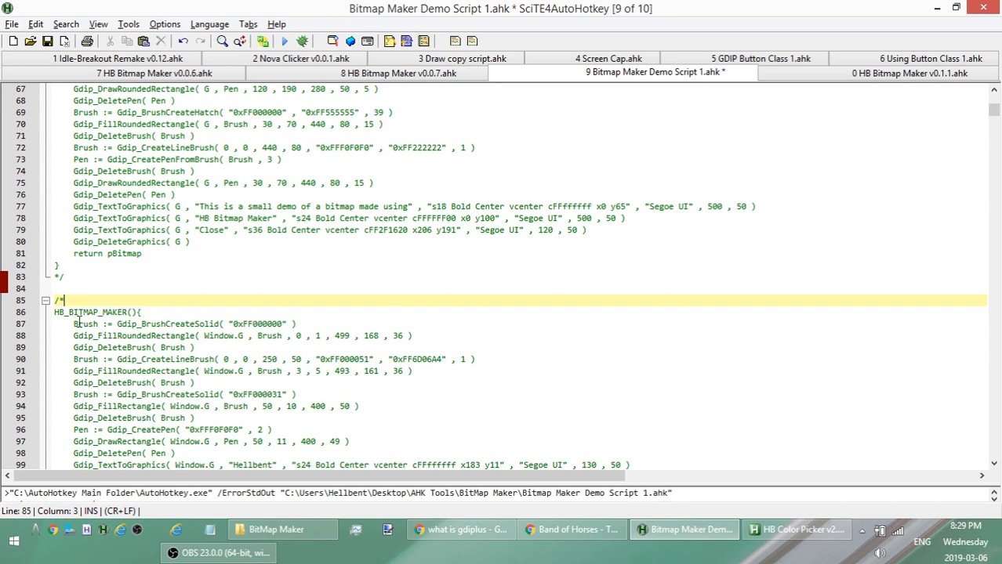
pyautogui.hotkey('ctrl', 'q')
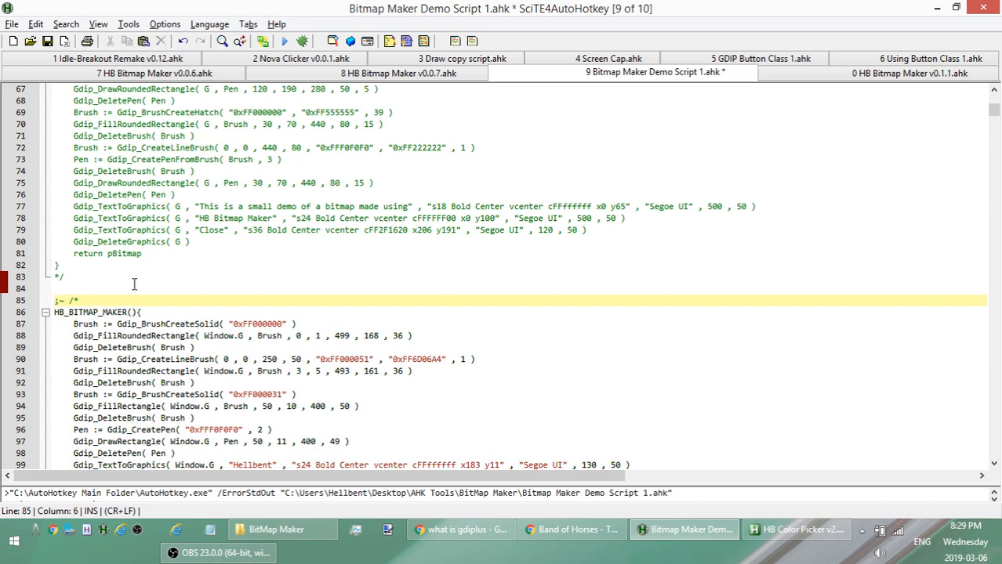
# Run the edited demo script to test moving and closing its window.
pyautogui.click(285, 44)
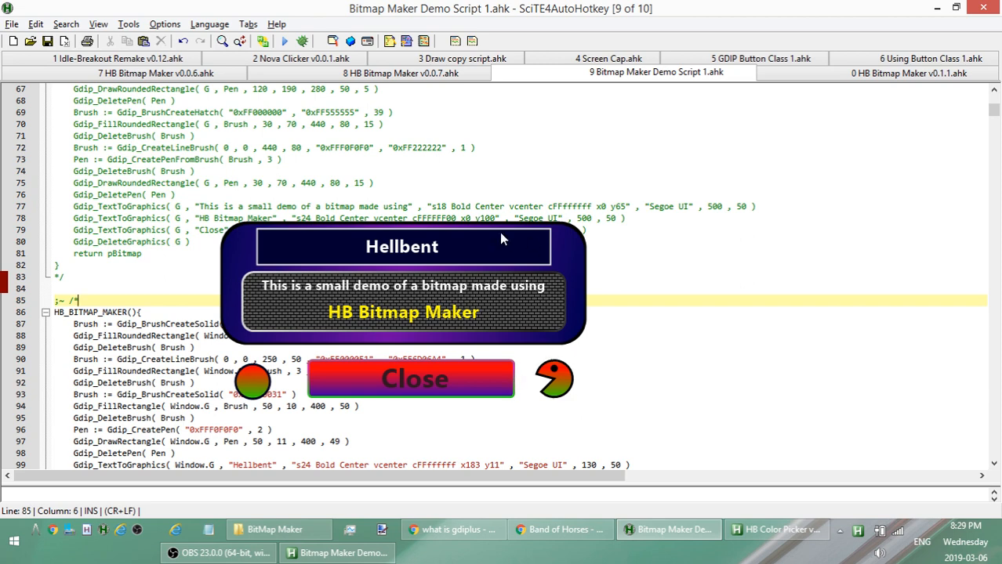
pyautogui.moveTo(404, 245); pyautogui.dragTo(475, 136)
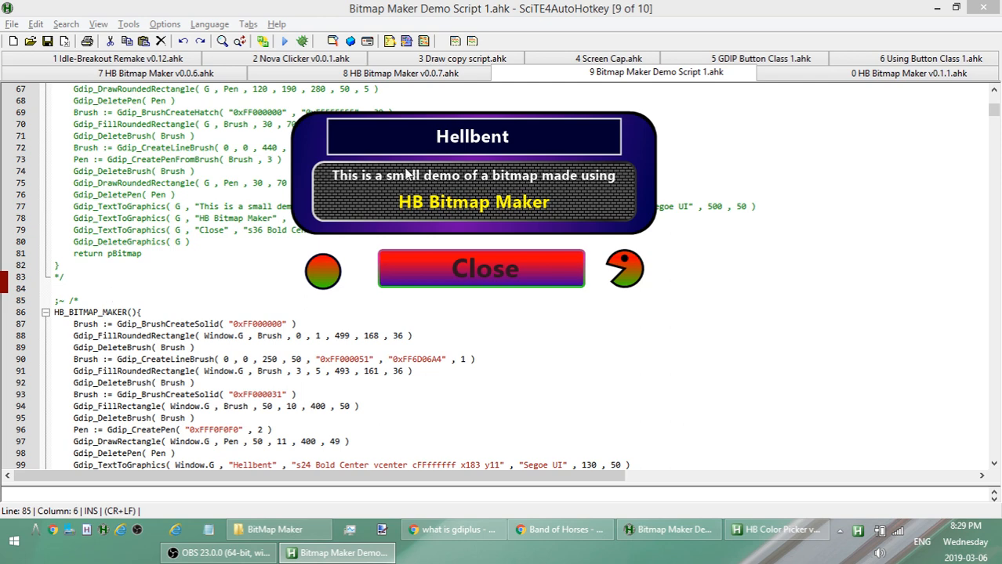
pyautogui.click(482, 270)
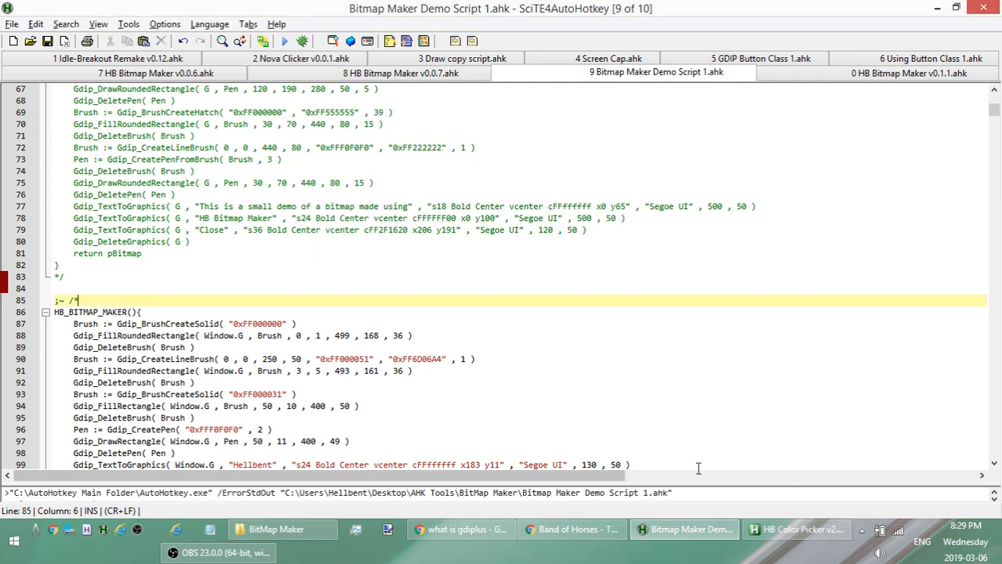
# Switch to the HB Bitmap Maker v0.0.7.ahk script and run it.
pyautogui.moveTo(1, 292)
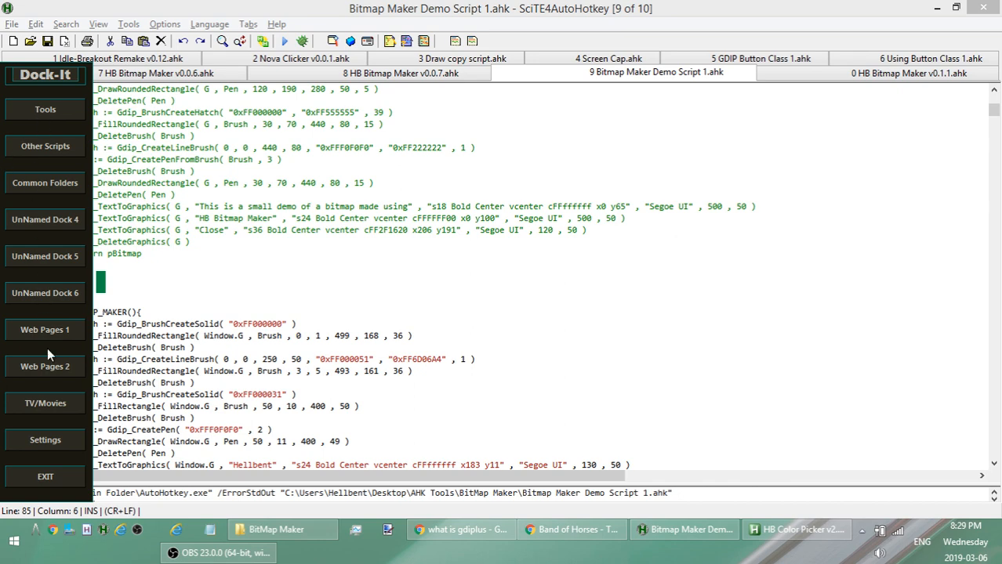
pyautogui.click(837, 77)
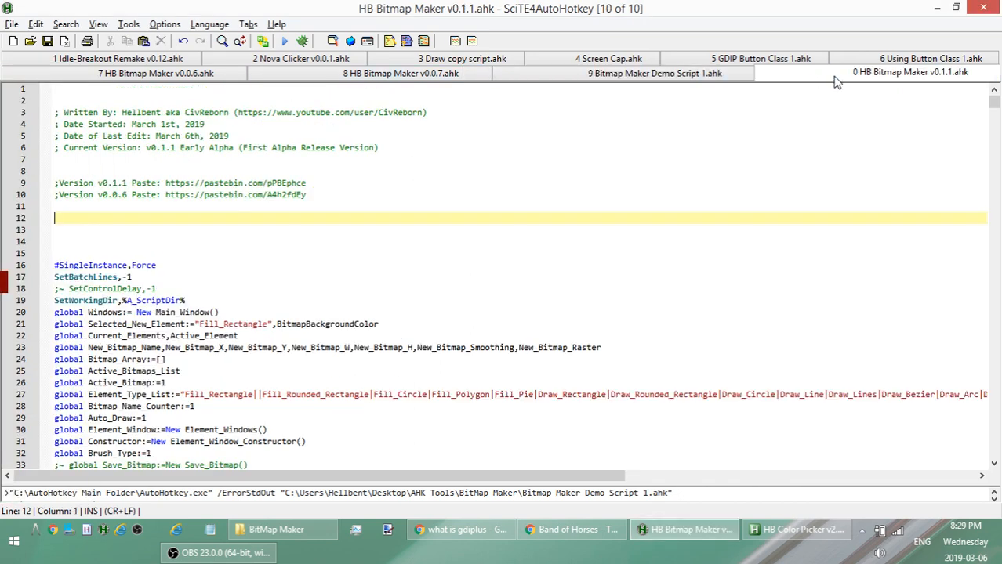
pyautogui.click(400, 75)
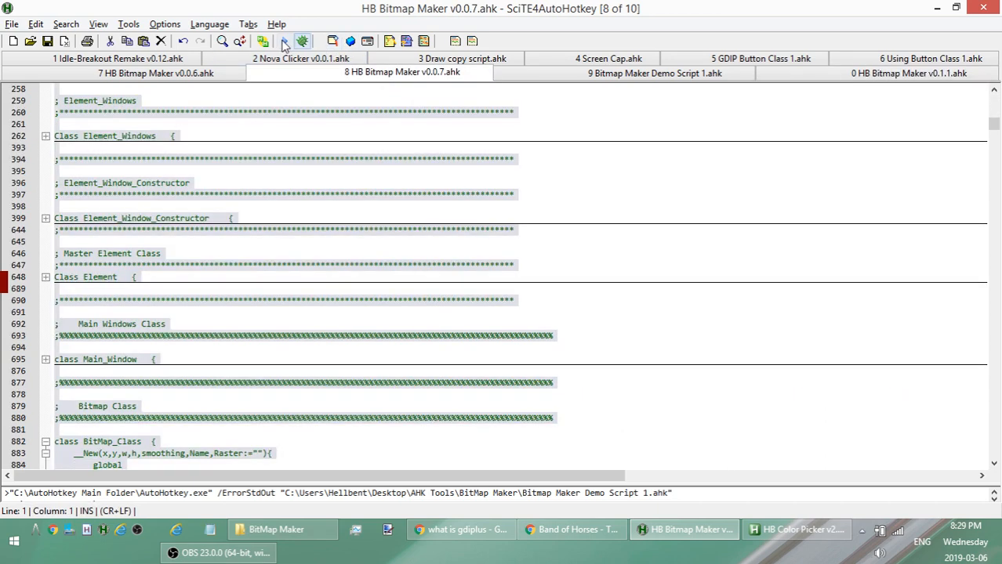
pyautogui.click(284, 42)
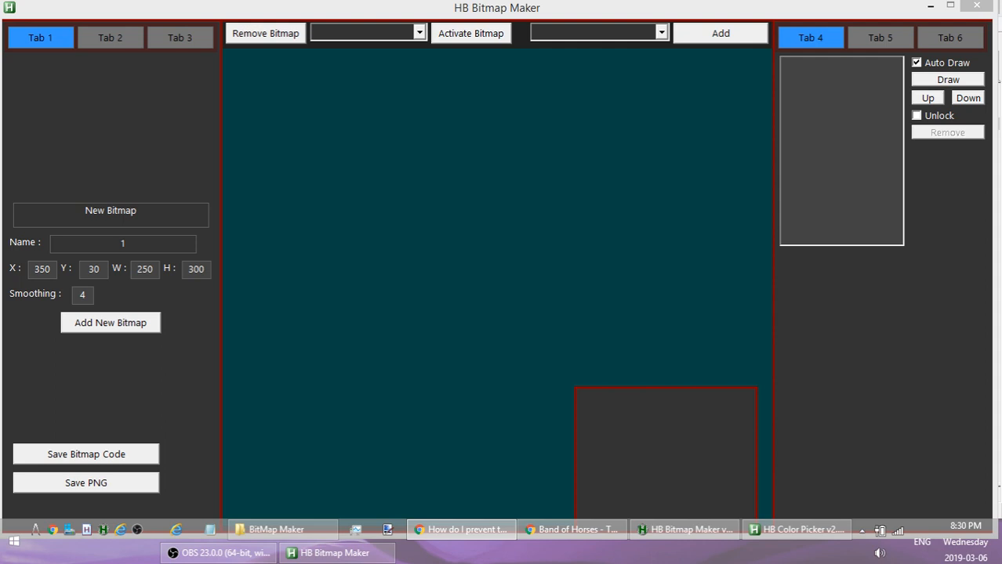
# Compare the HB Bitmap Maker window's layout with the two screenshots in the "How do I prevent this." AutoHotkey forum thread in the browser.
pyautogui.moveTo(520, 2); pyautogui.dragTo(520, 5)
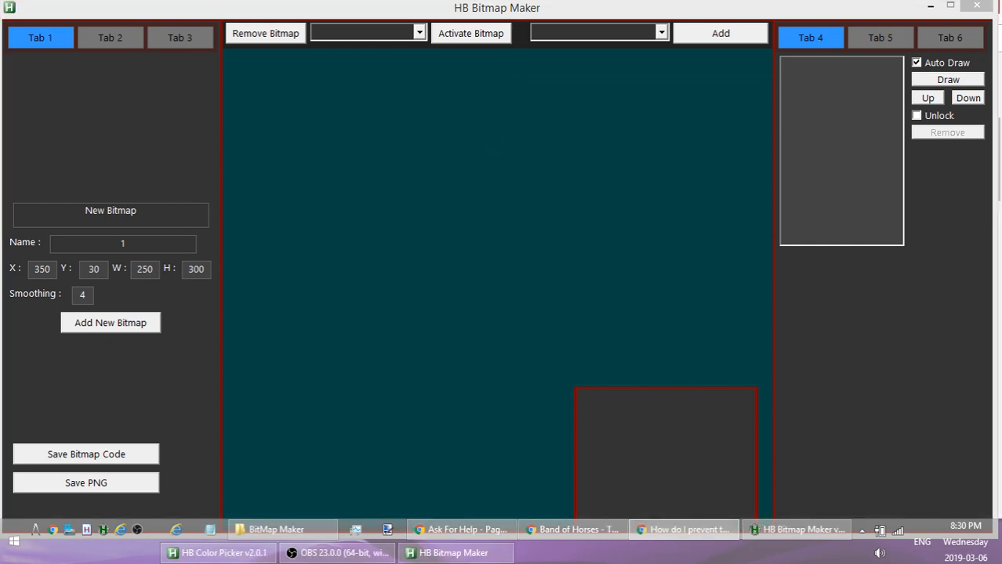
pyautogui.click(930, 5)
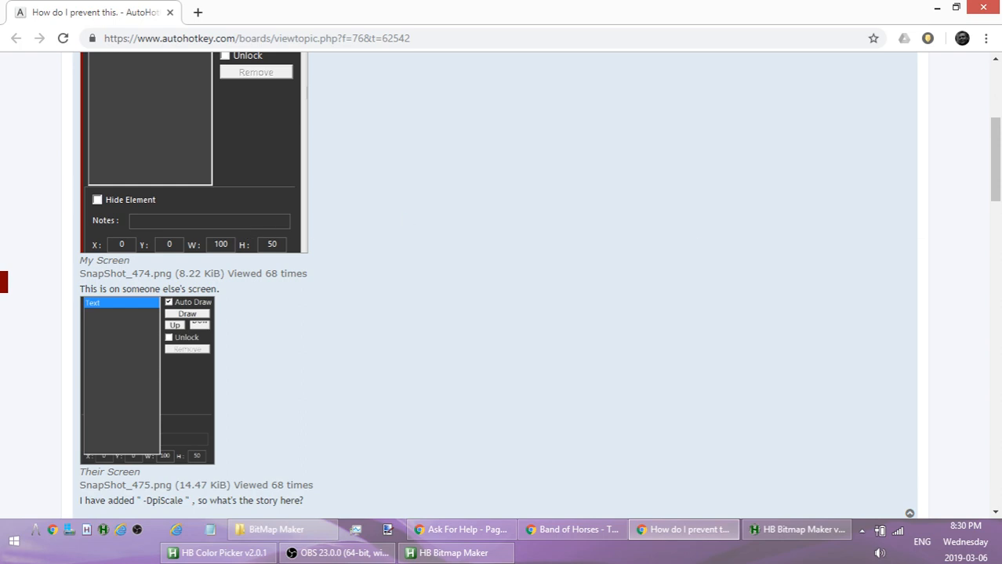
pyautogui.moveTo(997, 167); pyautogui.dragTo(990, 146)
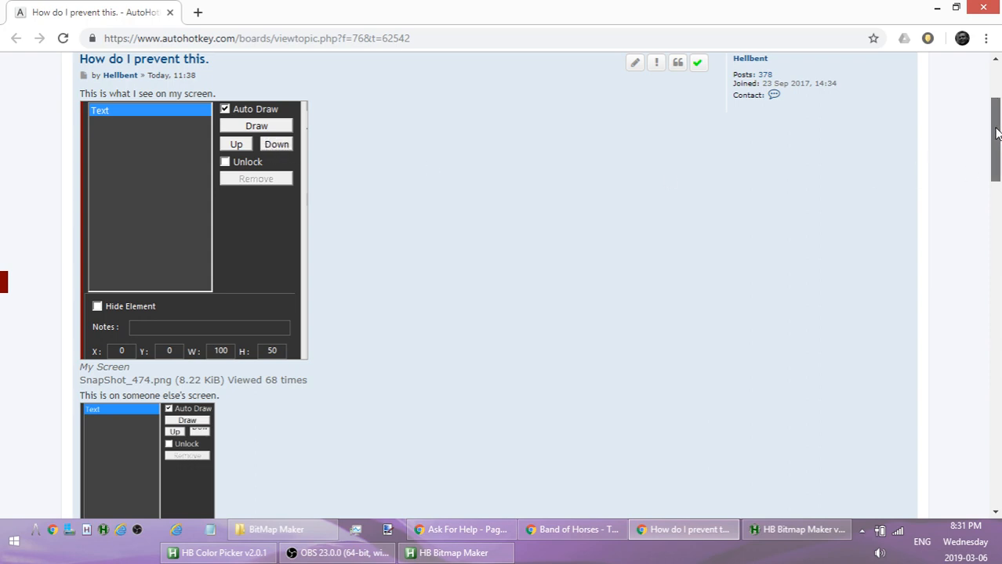
pyautogui.moveTo(997, 131); pyautogui.dragTo(999, 147)
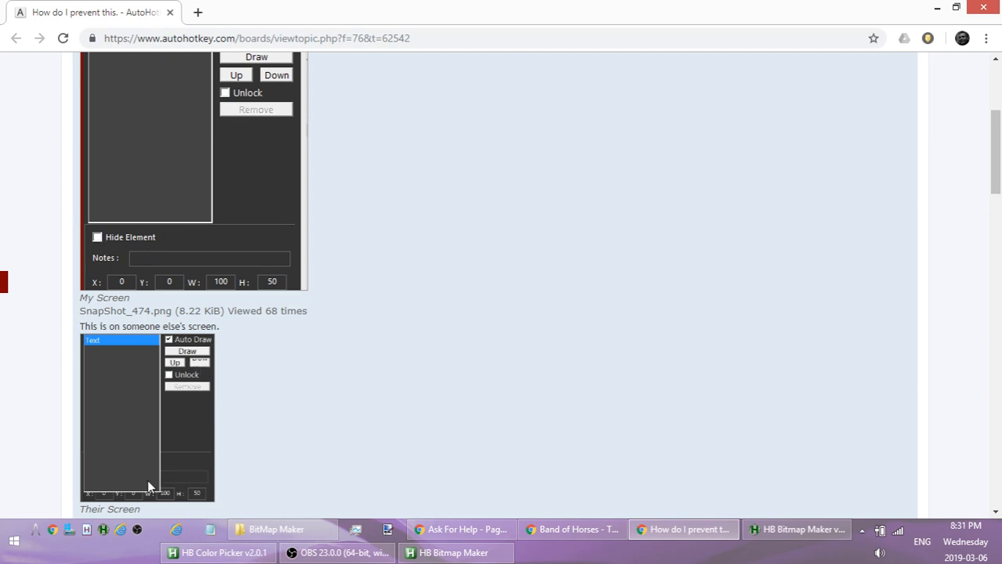
pyautogui.click(435, 556)
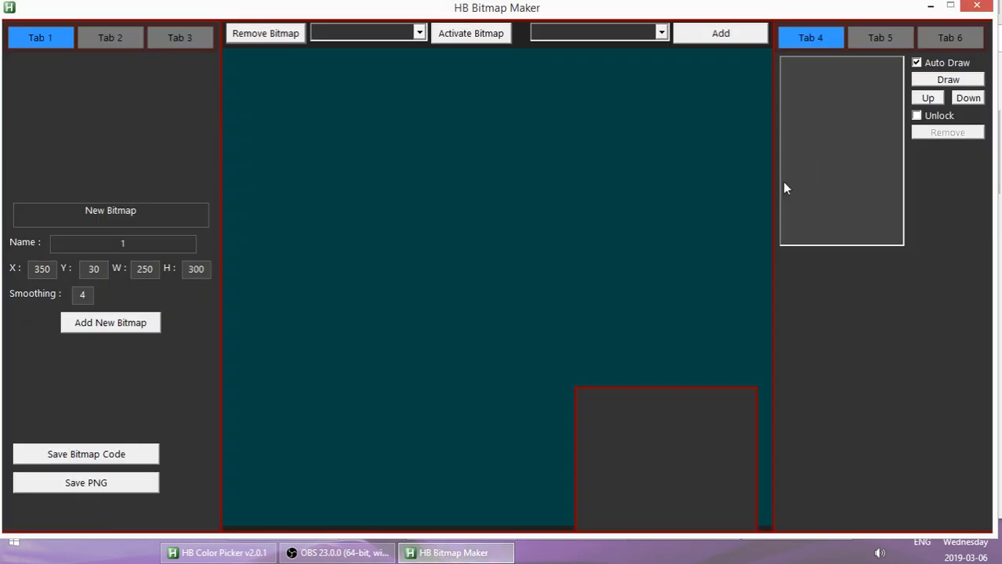
pyautogui.click(929, 6)
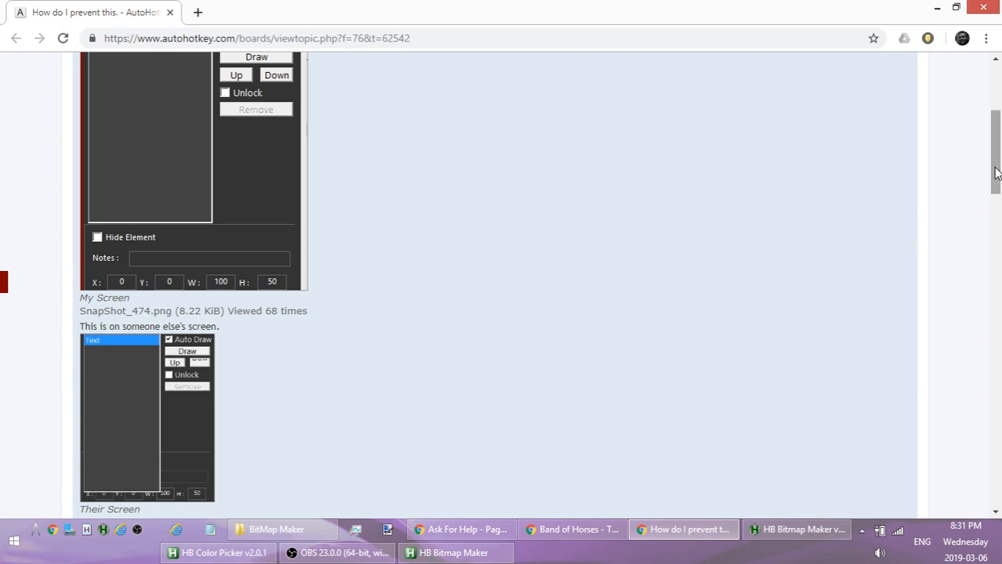
pyautogui.moveTo(996, 174); pyautogui.dragTo(996, 166)
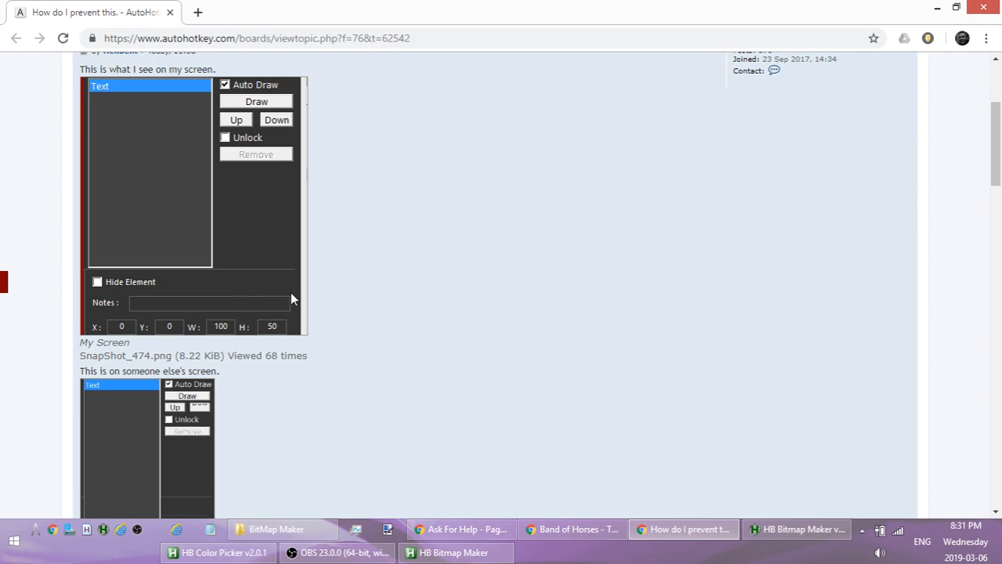
pyautogui.moveTo(997, 155); pyautogui.dragTo(998, 184)
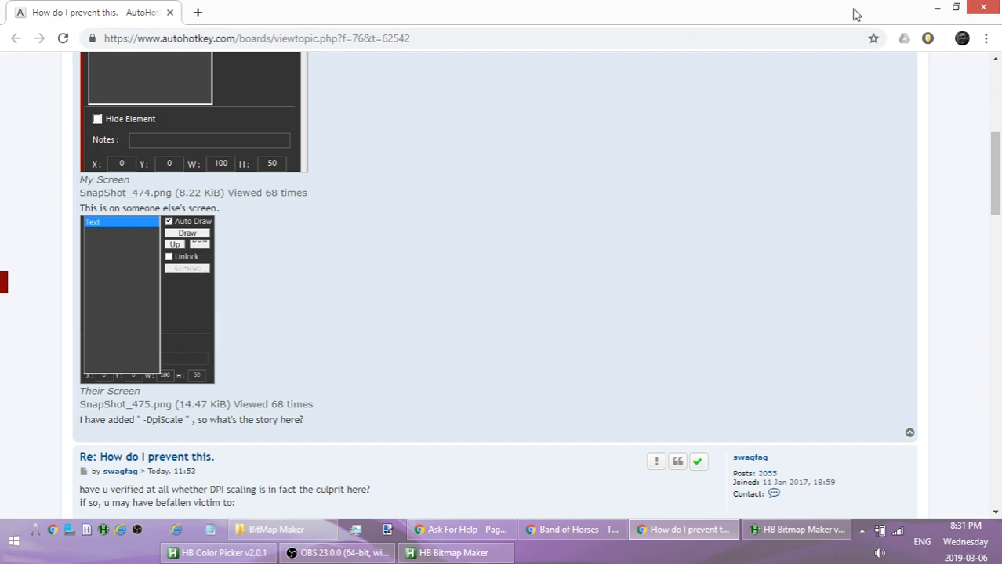
pyautogui.doubleClick(61, 9)
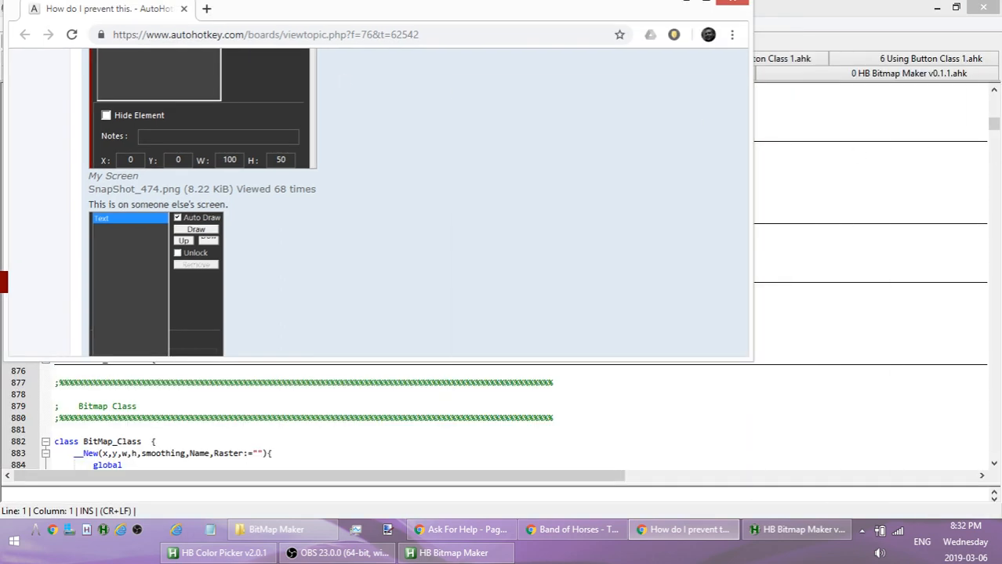
# Bring up the HB Bitmap Maker window, add a 250 × 300 bitmap named 1 and move it to the middle of the canvas.
pyautogui.moveTo(61, 9); pyautogui.dragTo(61, 0)
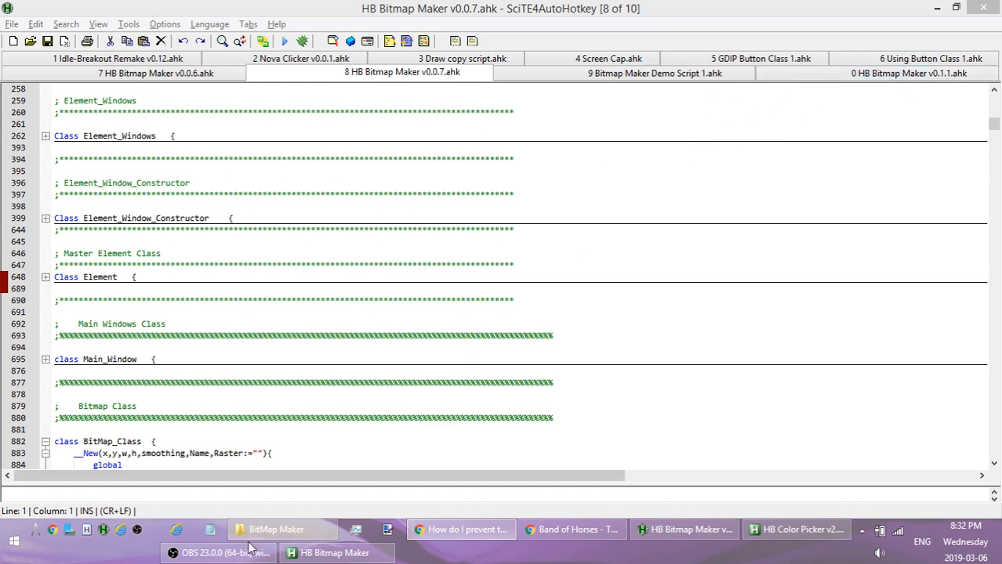
pyautogui.click(348, 555)
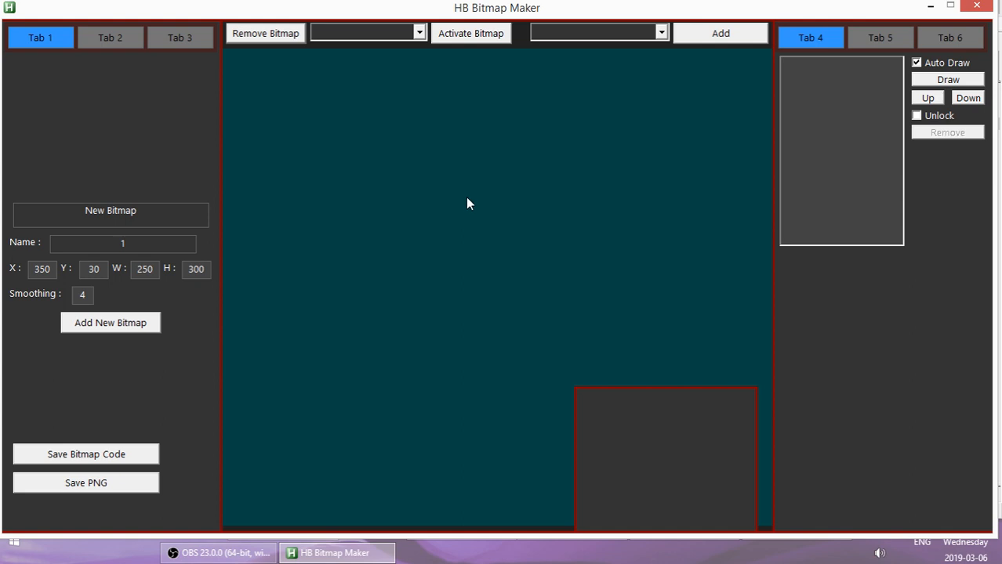
pyautogui.doubleClick(131, 242)
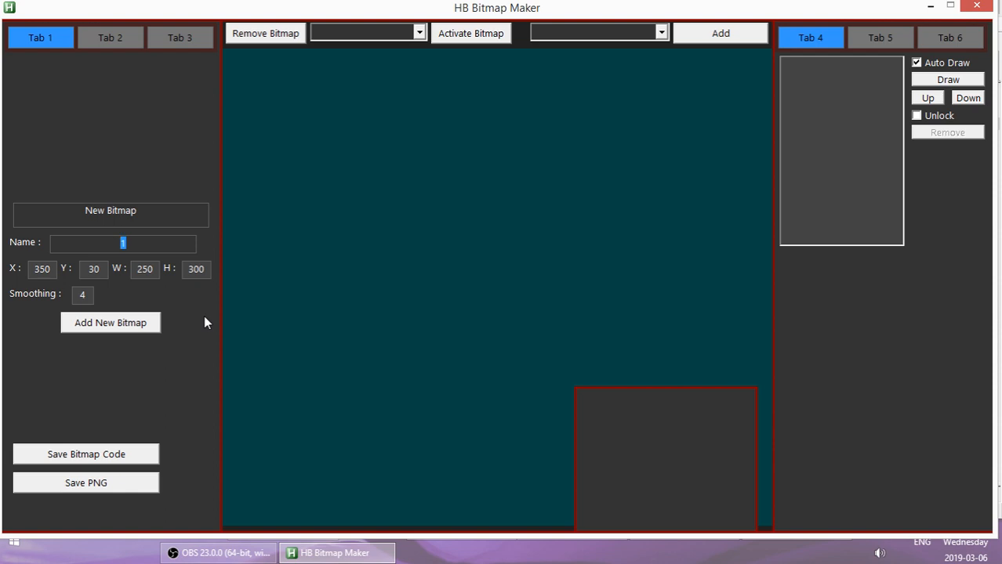
pyautogui.click(121, 242)
pyautogui.click(34, 269)
pyautogui.click(127, 325)
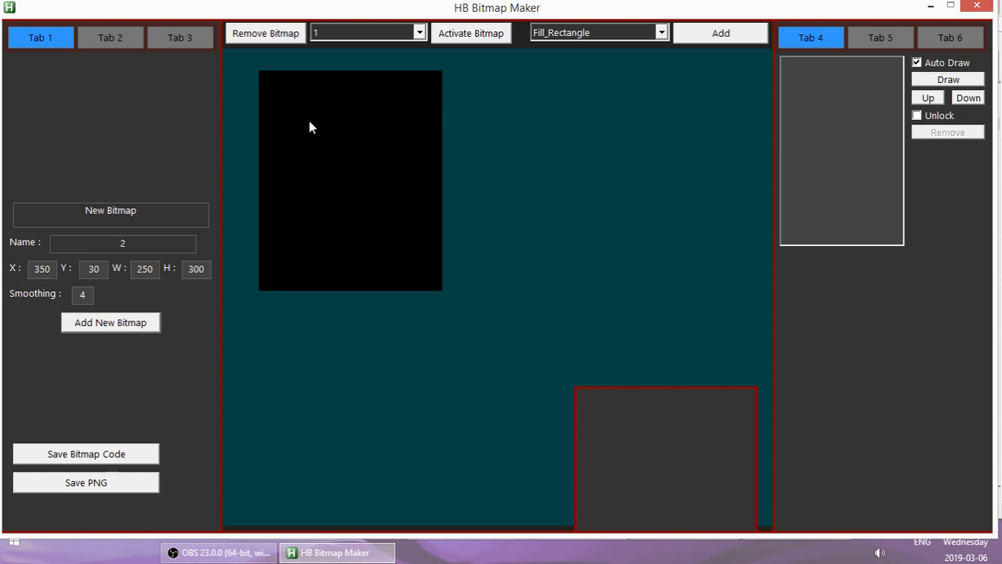
pyautogui.moveTo(309, 126); pyautogui.dragTo(380, 145)
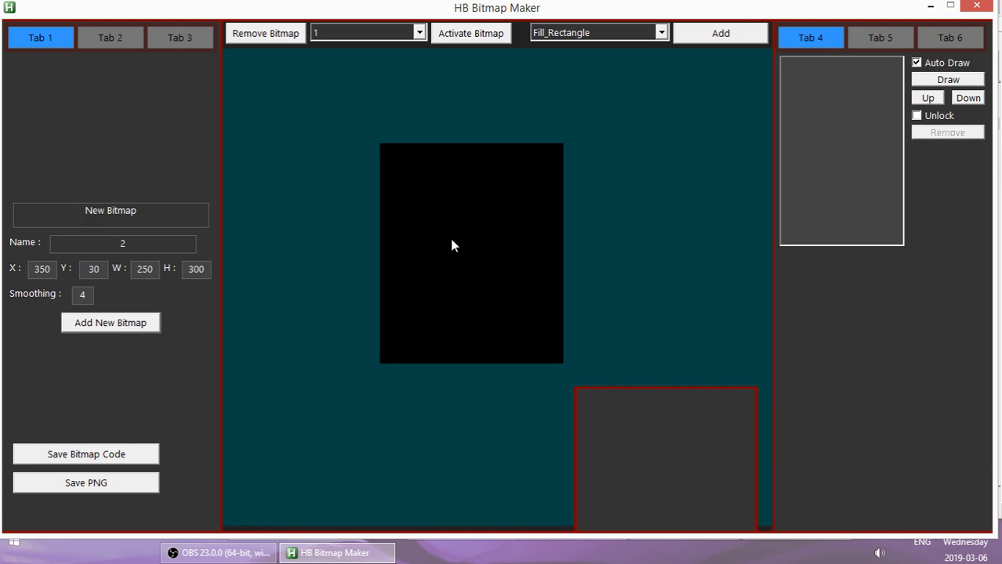
pyautogui.moveTo(431, 201); pyautogui.dragTo(380, 146)
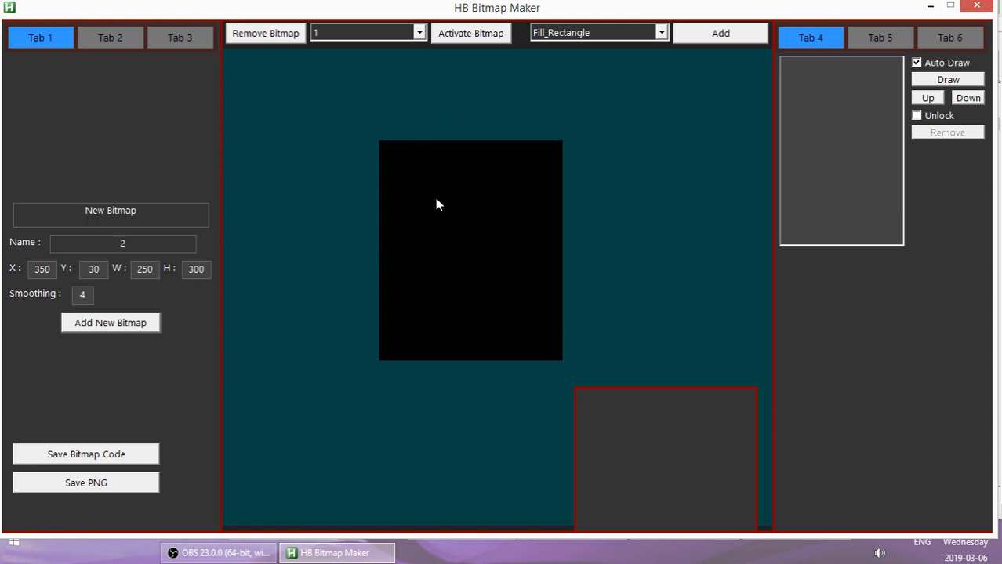
# Add a Fill_Rectangle element to bitmap 1 and shift it to X -2.
pyautogui.click(688, 36)
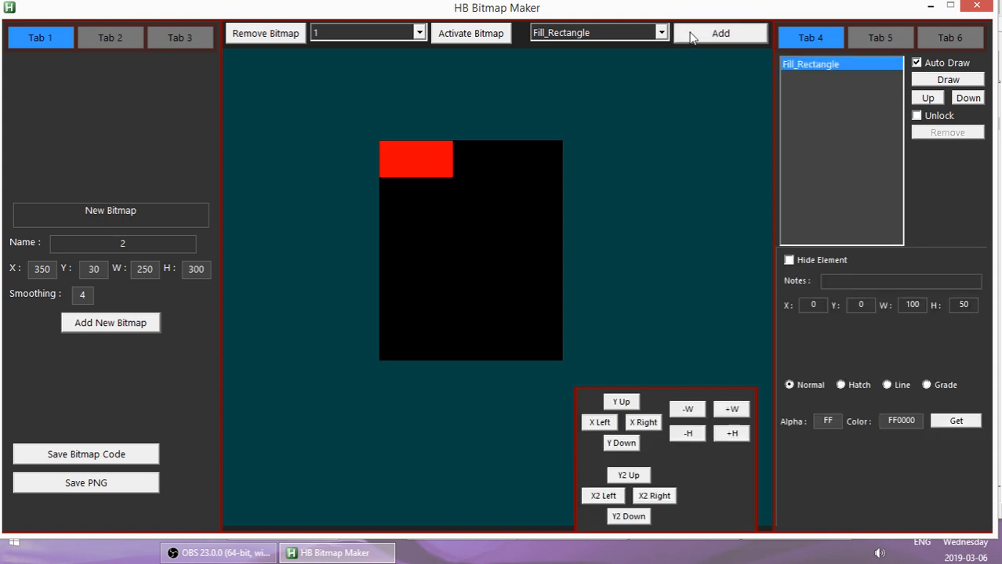
pyautogui.click(598, 423)
pyautogui.click(597, 424)
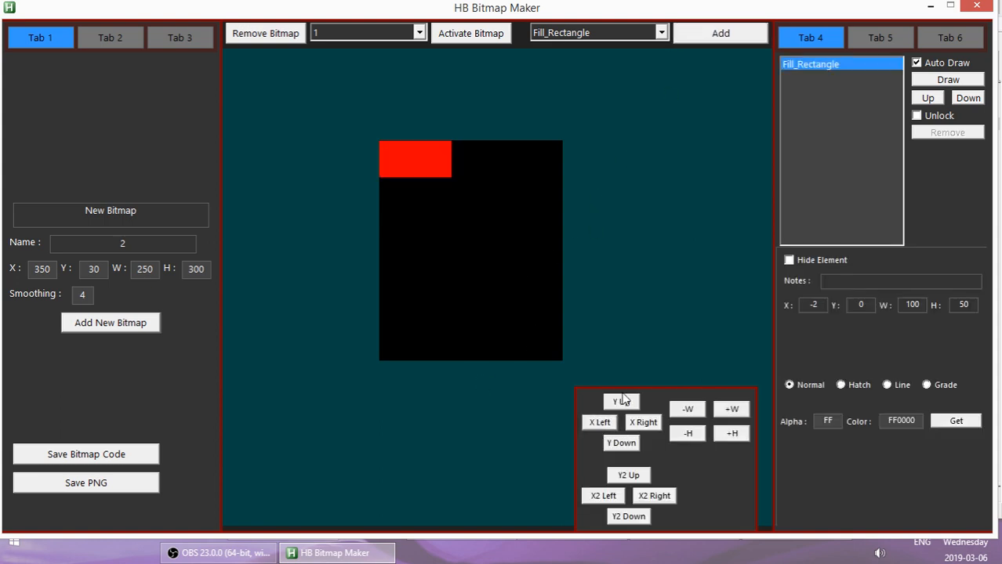
# Enlarge the red rectangle to a width of 260 and a height of 310 so it covers the whole bitmap.
pyautogui.click(732, 410)
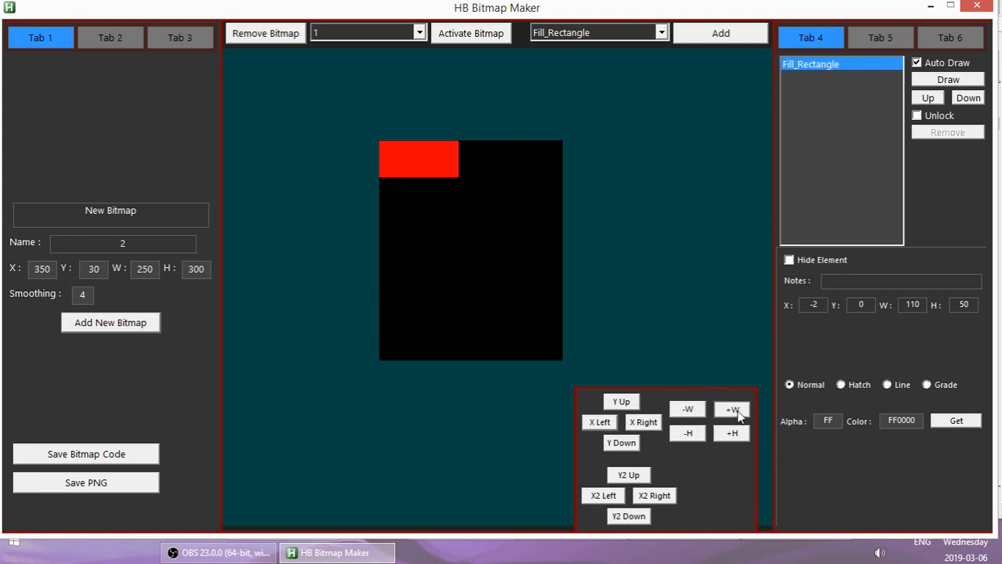
pyautogui.click(732, 409)
pyautogui.click(732, 409)
pyautogui.click(732, 409)
pyautogui.click(732, 409)
pyautogui.click(732, 409)
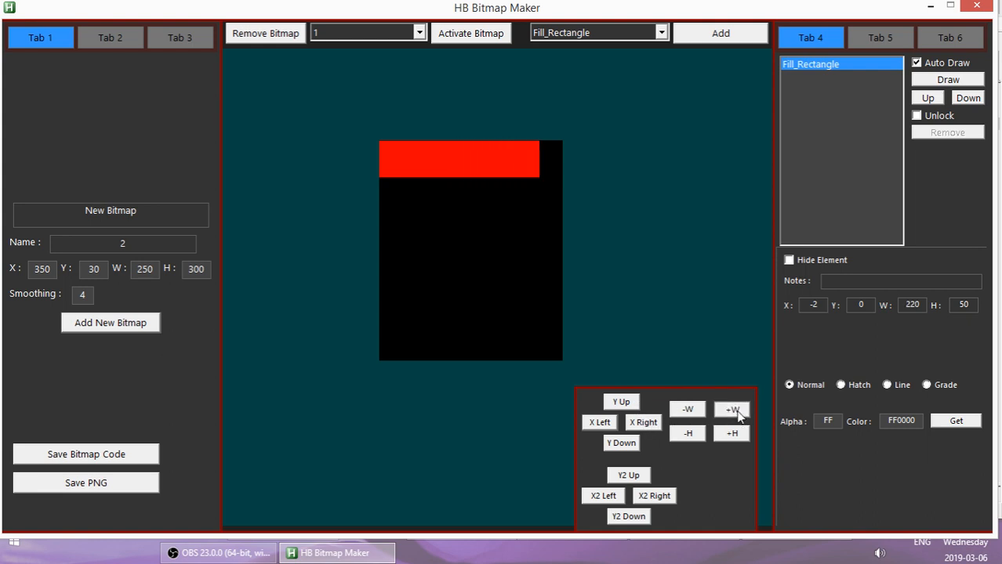
pyautogui.click(732, 409)
pyautogui.click(732, 409)
pyautogui.click(726, 436)
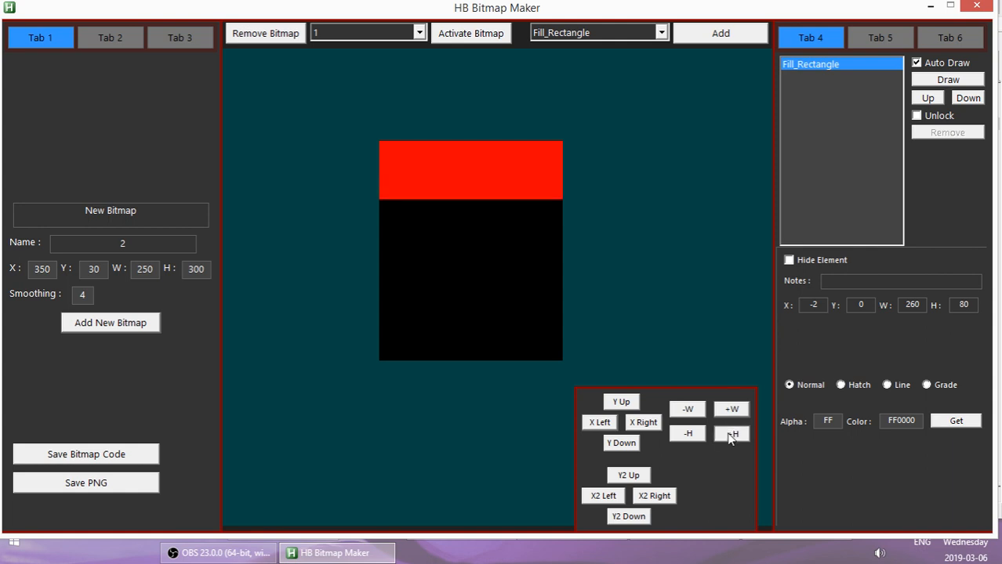
pyautogui.click(727, 436)
pyautogui.click(728, 436)
pyautogui.click(729, 436)
pyautogui.click(729, 436)
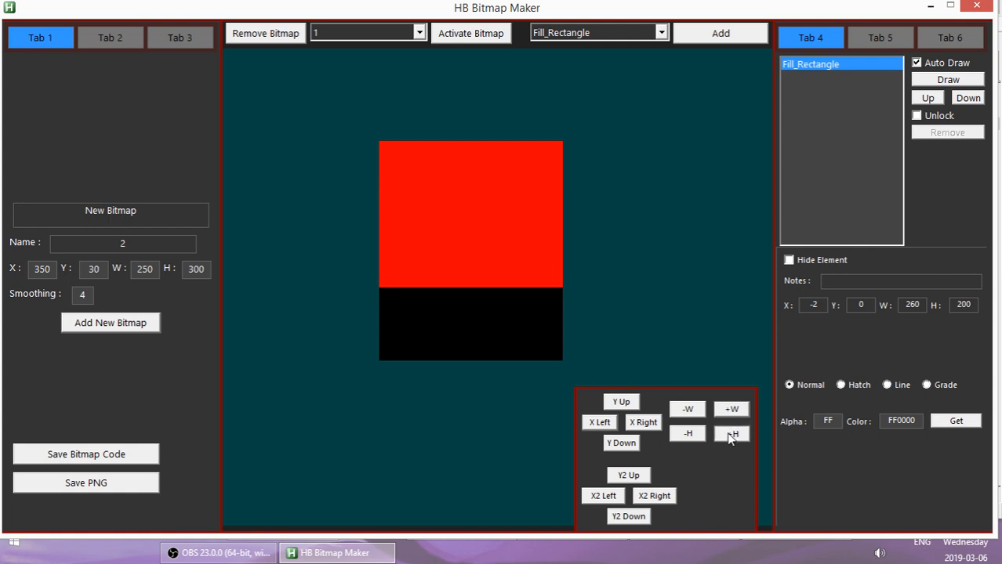
pyautogui.click(729, 436)
pyautogui.click(729, 436)
pyautogui.click(729, 436)
pyautogui.click(730, 436)
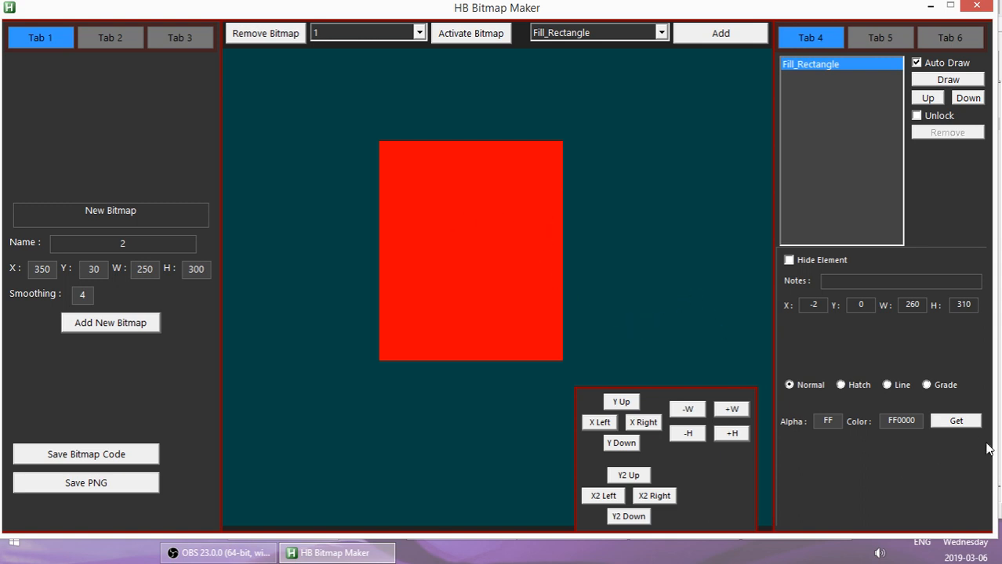
# Sample the canvas background colour 004444 for the large rectangle and shift it to Y -1.
pyautogui.click(961, 419)
pyautogui.press('ctrl')
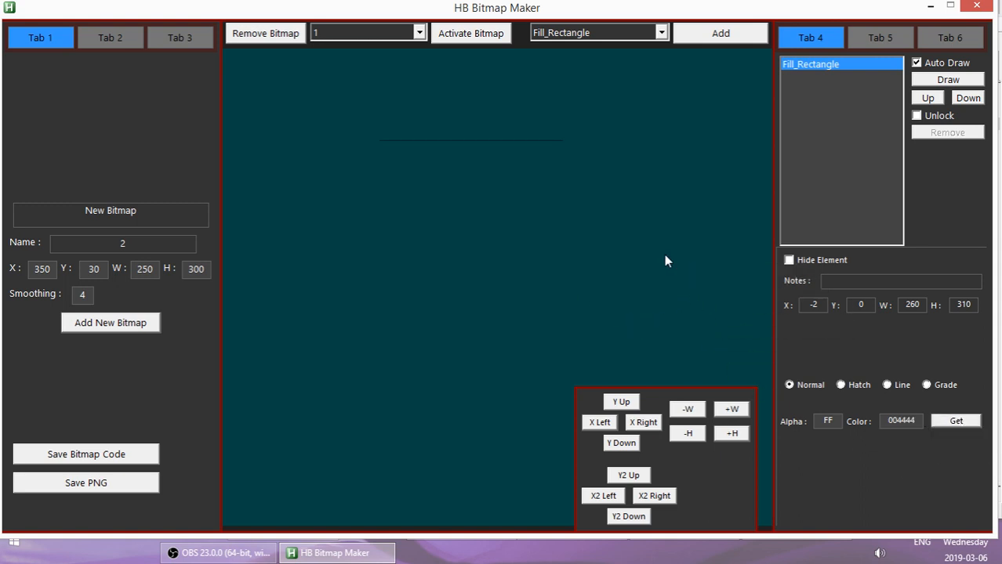
pyautogui.click(619, 403)
# Add a second Fill_Rectangle element and set its colour to 000000.
pyautogui.click(688, 35)
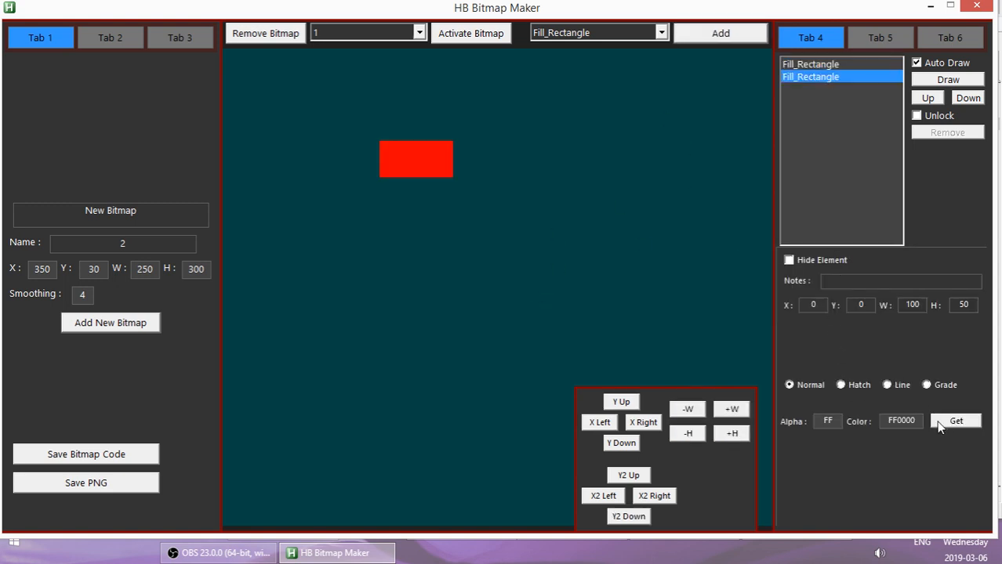
pyautogui.moveTo(897, 420); pyautogui.dragTo(875, 425)
pyautogui.write('00')
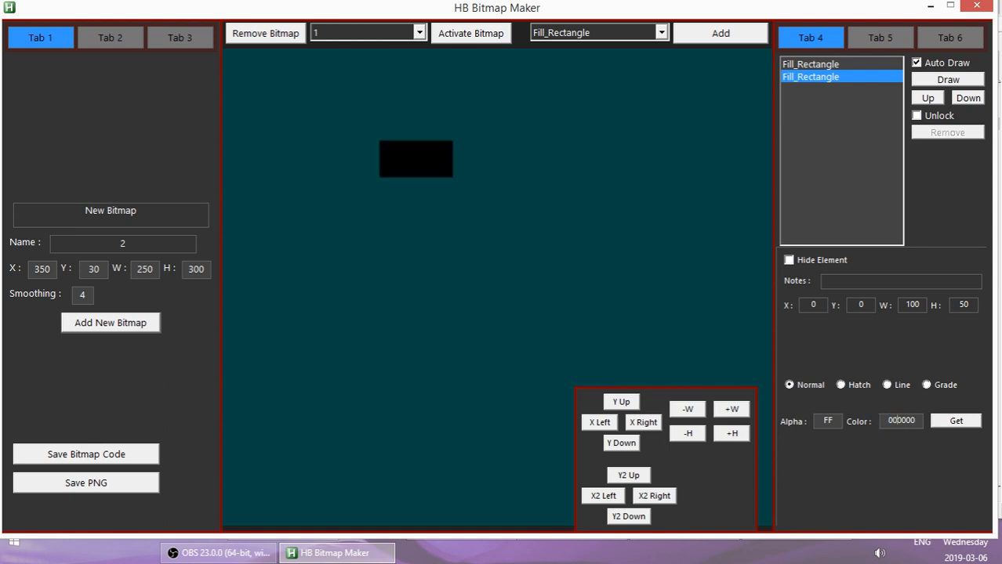
# Move the small black rectangle to X 60, Y 50.
pyautogui.click(620, 443)
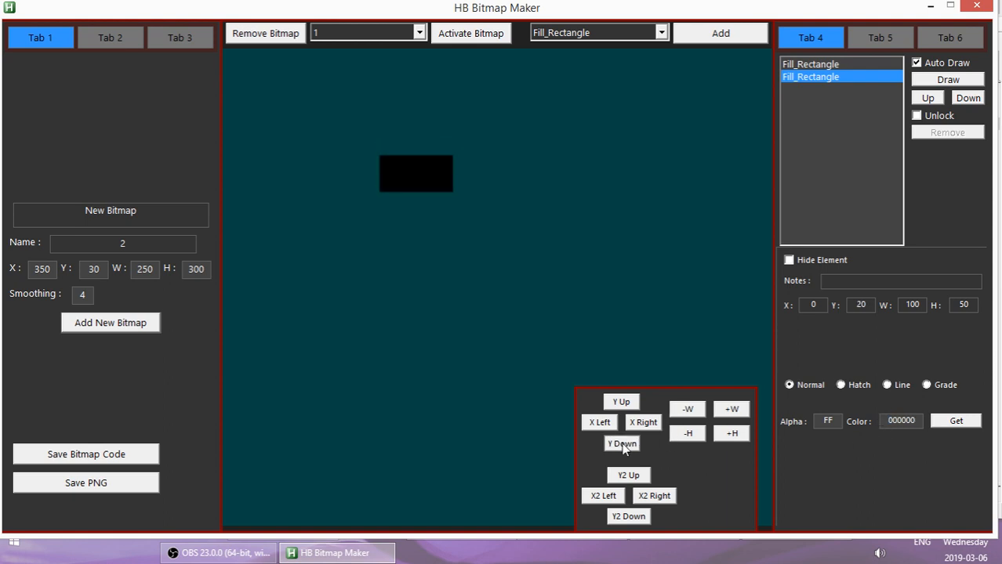
pyautogui.click(642, 423)
pyautogui.click(643, 423)
pyautogui.click(643, 422)
pyautogui.click(643, 422)
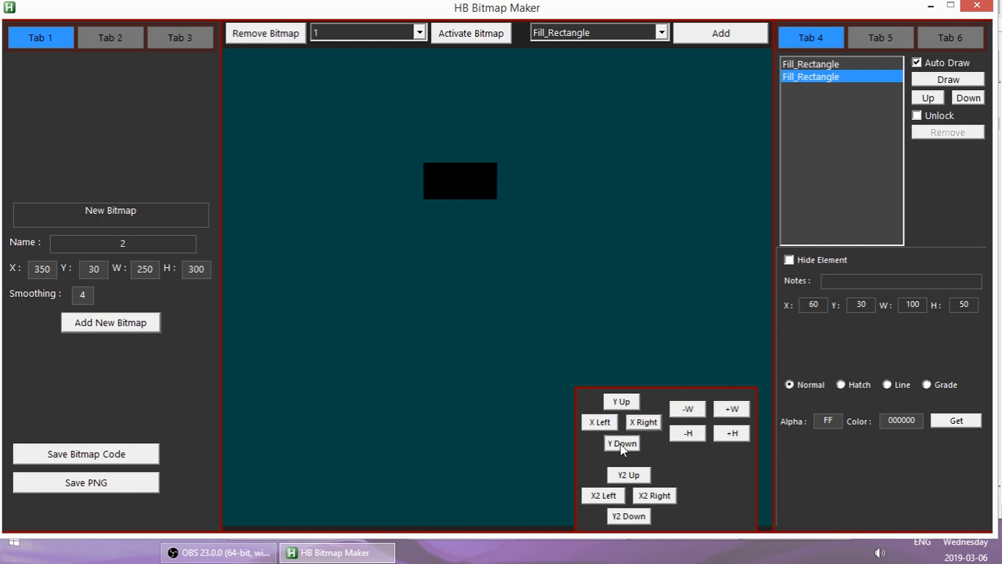
pyautogui.click(621, 443)
pyautogui.click(620, 443)
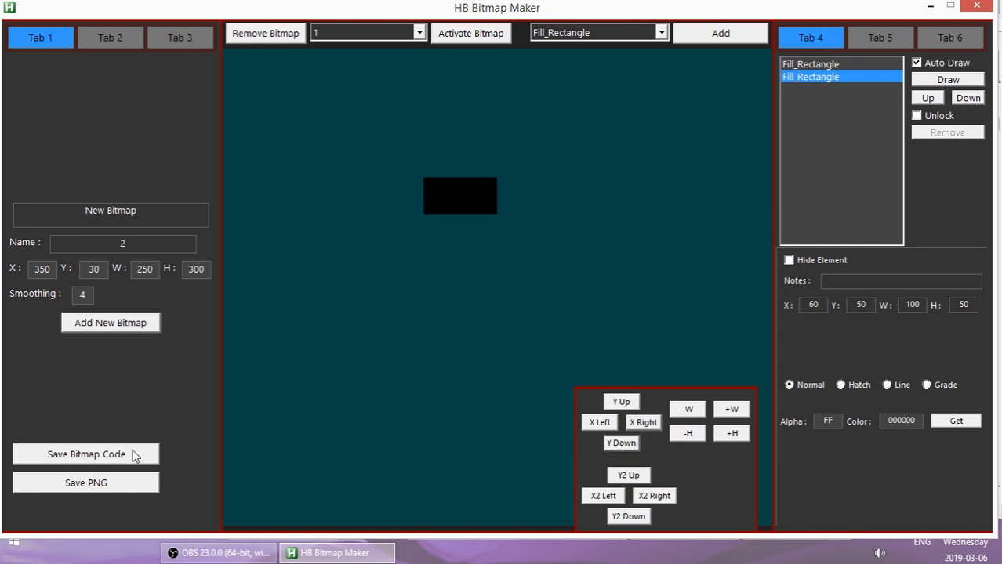
# Unlock element removal and remove the first, bitmap-sized Fill_Rectangle.
pyautogui.click(819, 64)
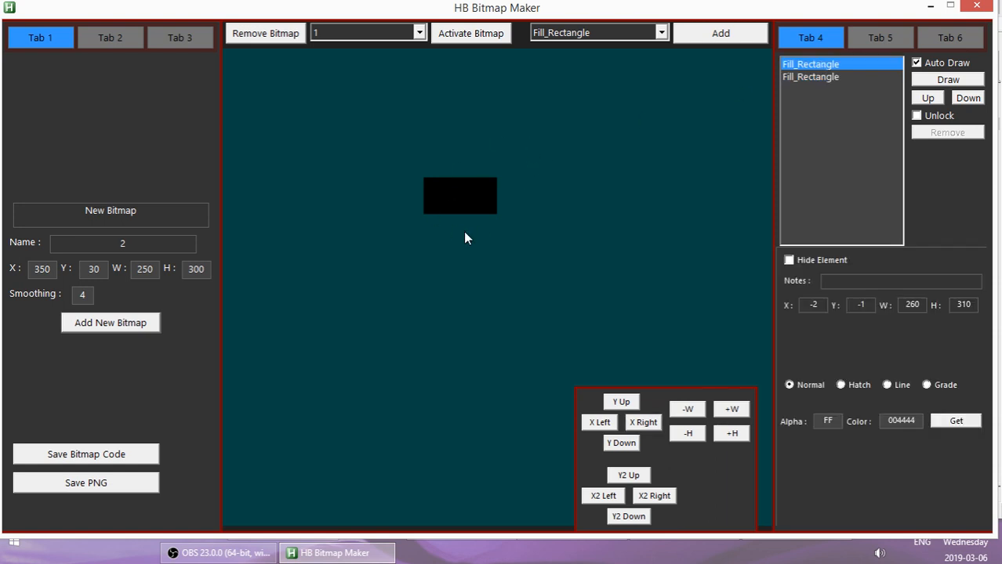
pyautogui.click(921, 118)
pyautogui.click(947, 133)
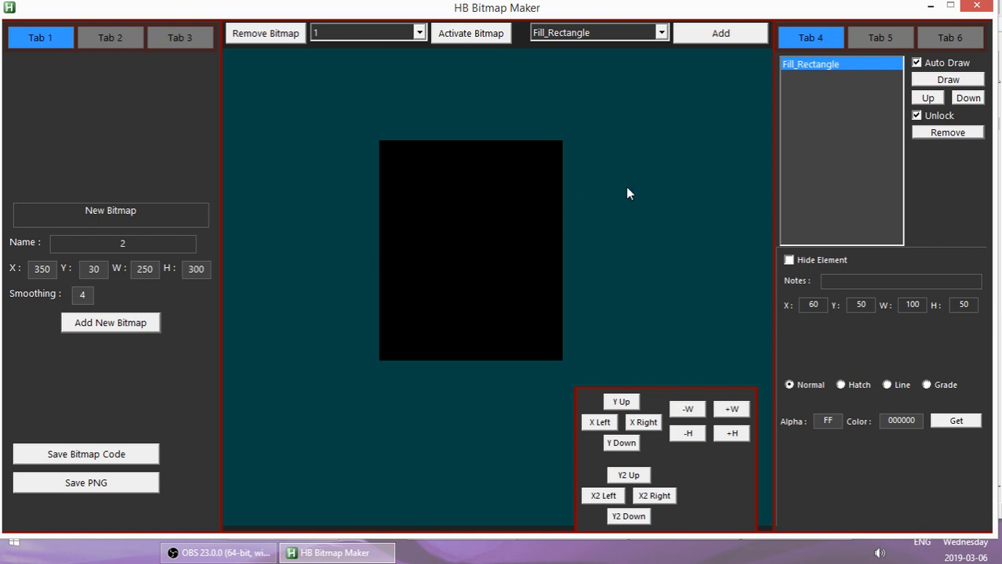
# Sample the background colour 004444 for the remaining rectangle and move it to X 19.
pyautogui.click(958, 423)
pyautogui.press('ctrl')
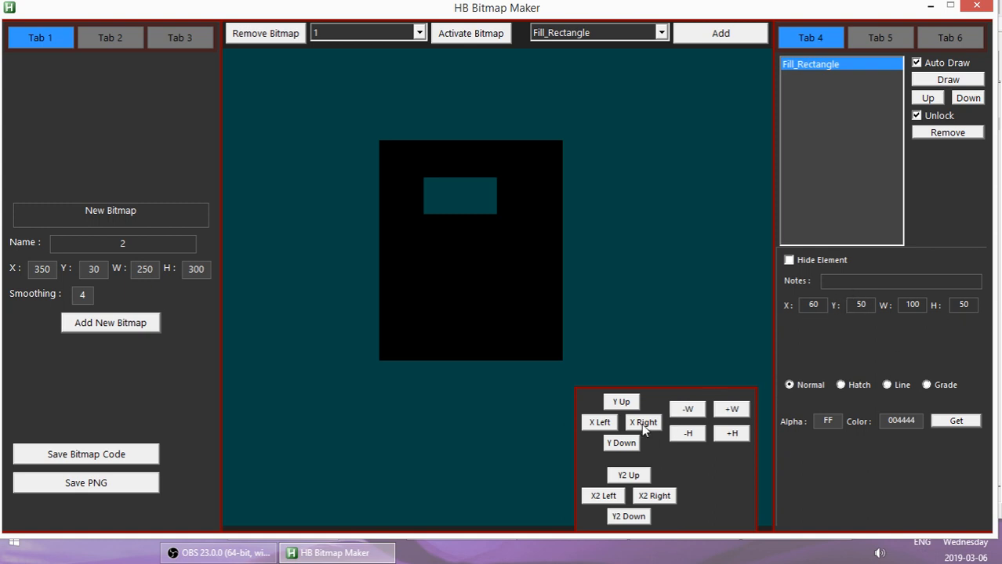
pyautogui.moveTo(592, 422); pyautogui.dragTo(592, 421)
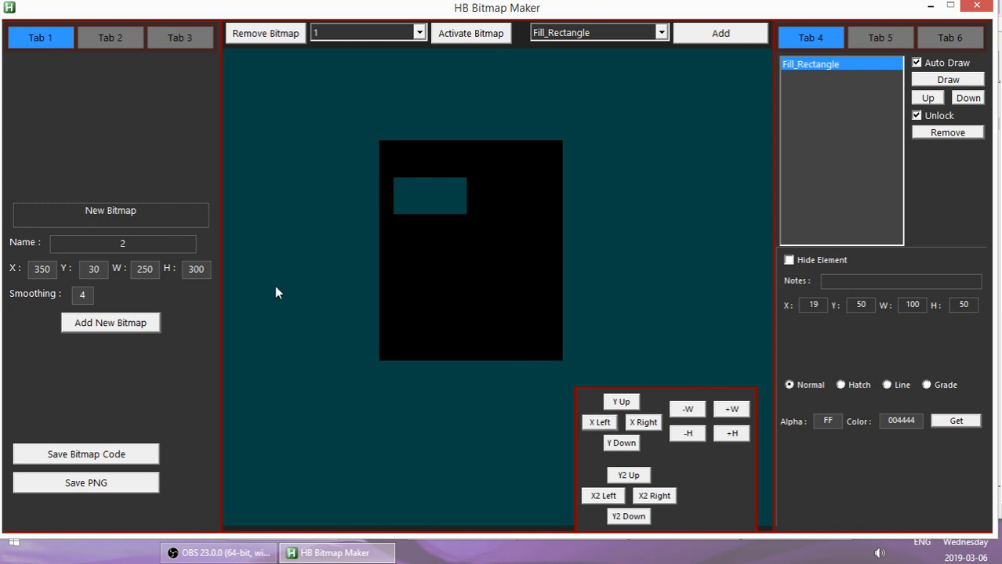
# Replace bitmap 1 with a new 250 × 300 bitmap named 2 and move it underneath the New Bitmap side panel.
pyautogui.click(266, 34)
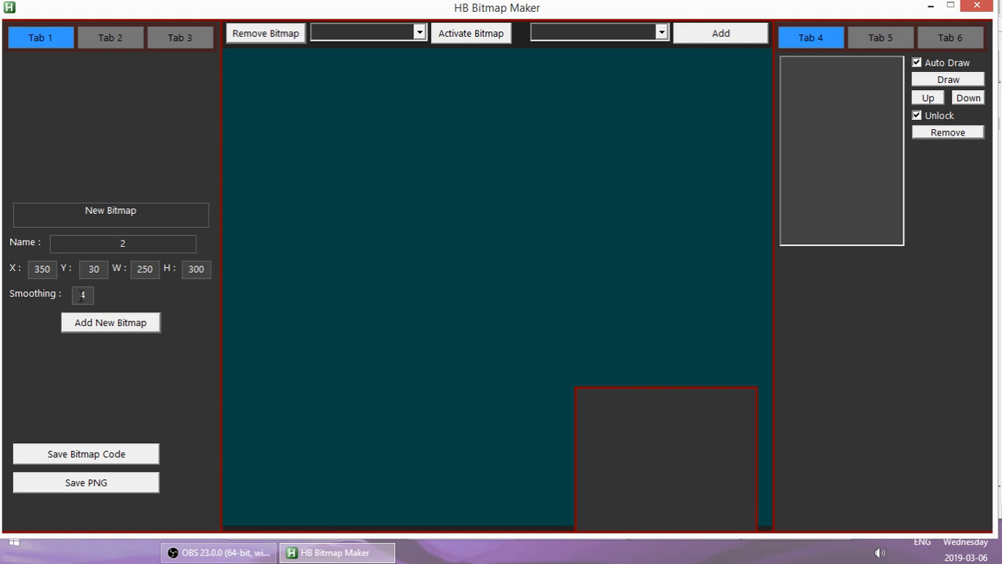
pyautogui.click(110, 323)
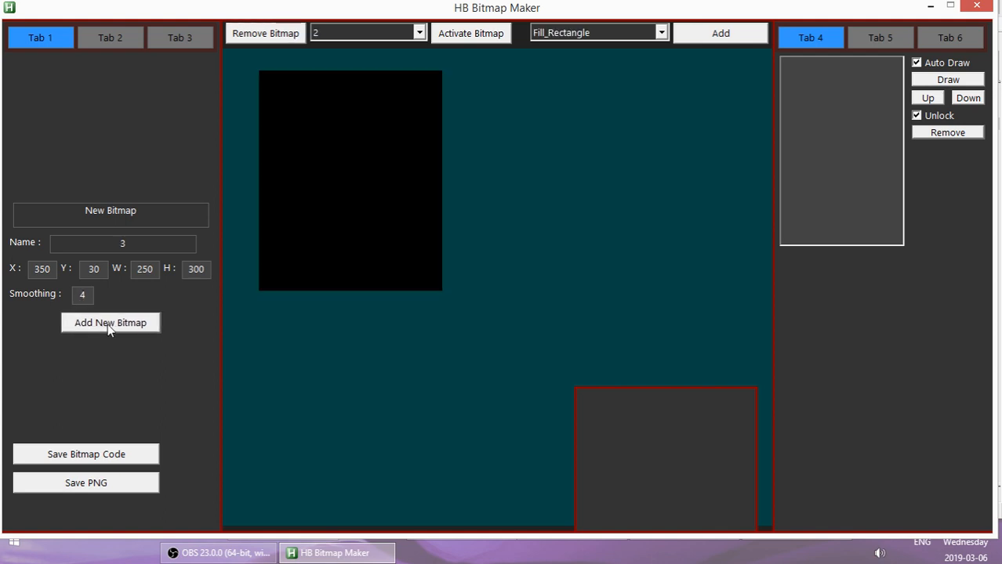
pyautogui.moveTo(342, 126); pyautogui.dragTo(309, 131)
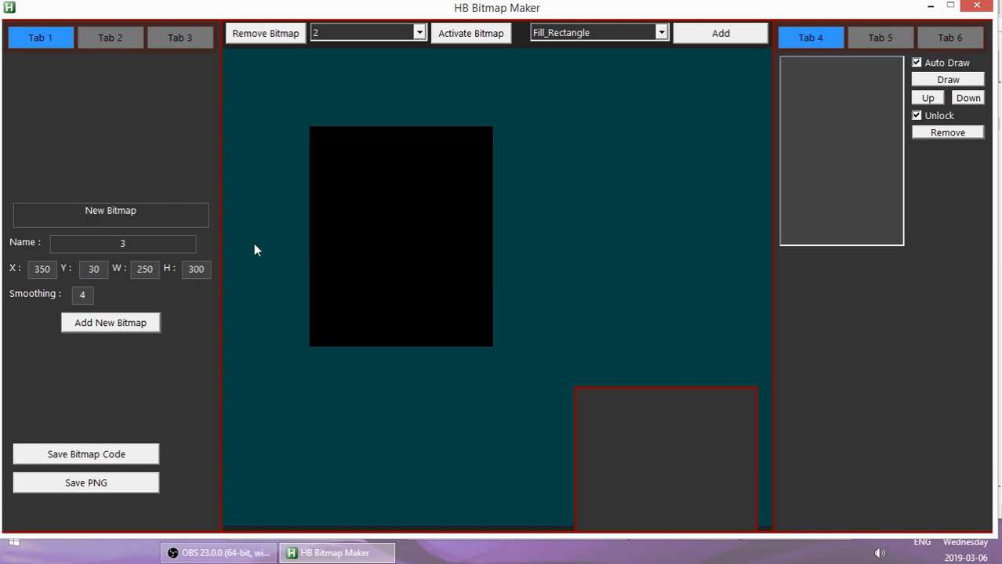
pyautogui.moveTo(354, 149); pyautogui.dragTo(1, 69)
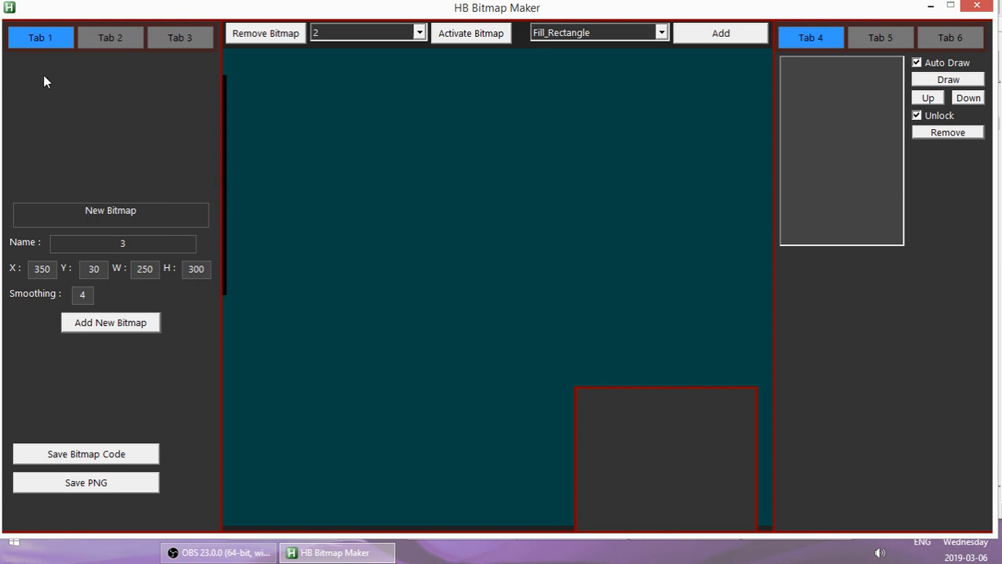
# Collapse both side panels to widen the canvas, and collapse and re-expand the small movement controls panel.
pyautogui.click(91, 130)
pyautogui.click(929, 222)
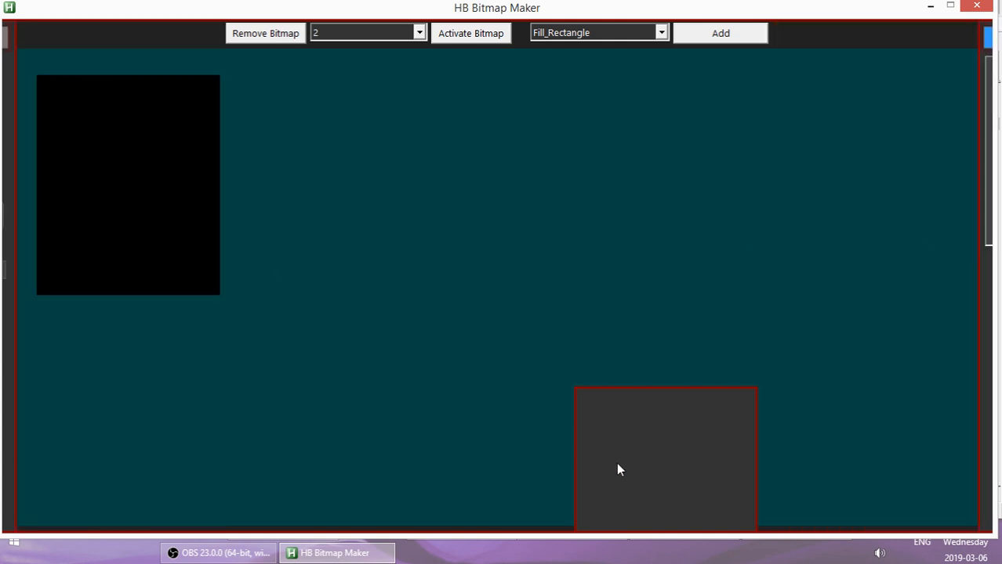
pyautogui.click(676, 476)
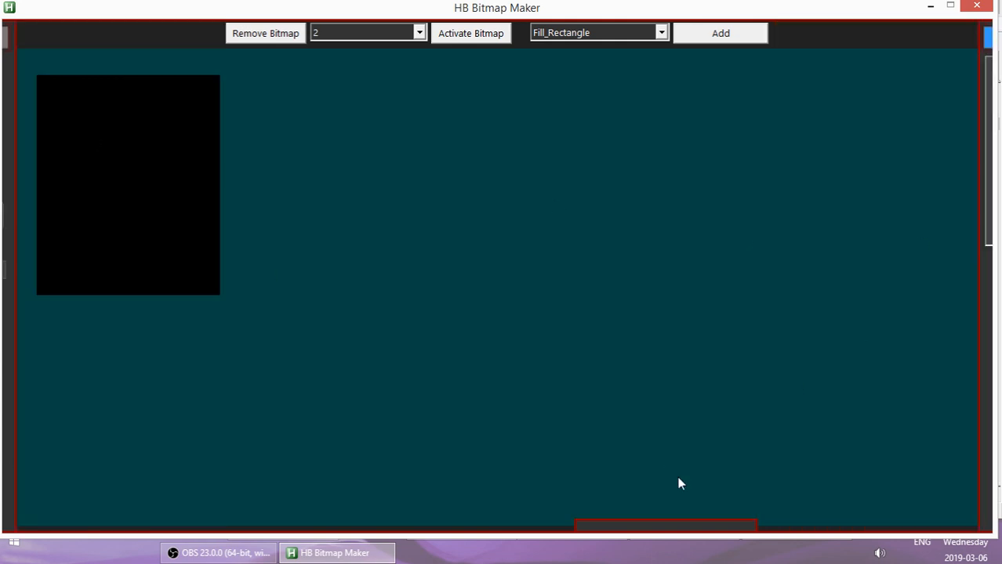
pyautogui.click(684, 526)
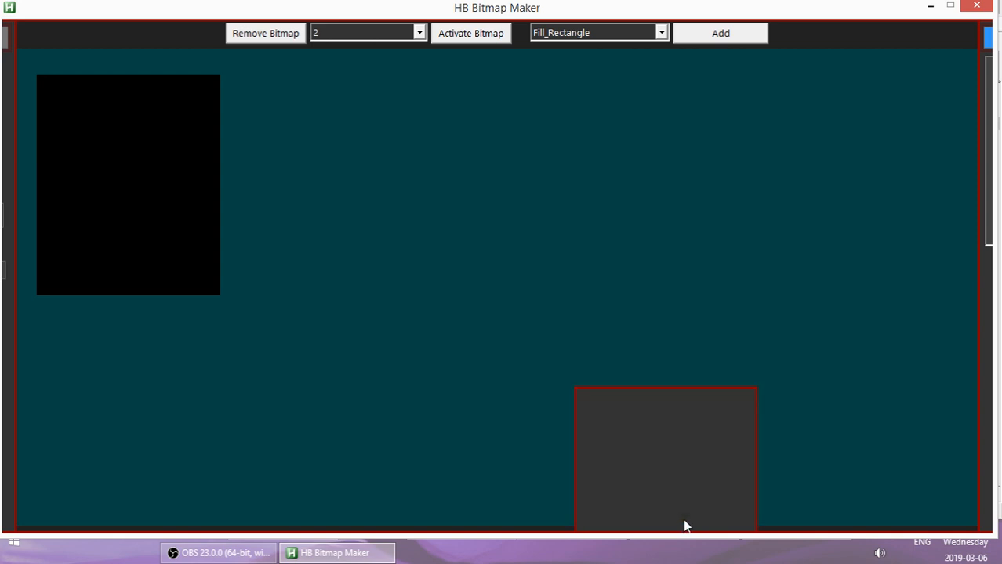
# Expand both side panels again and move bitmap 2 to the middle of the canvas.
pyautogui.click(980, 352)
pyautogui.click(6, 315)
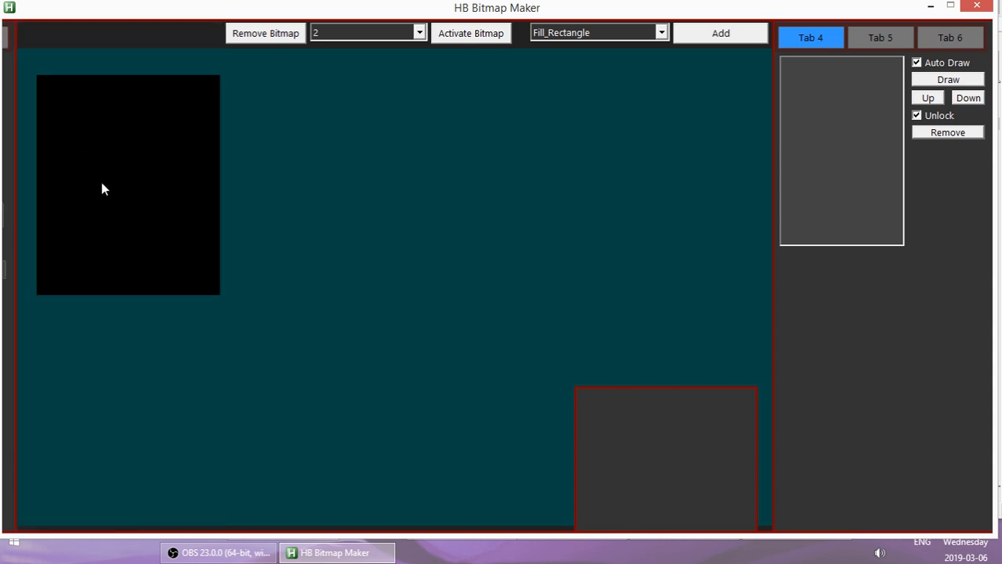
pyautogui.moveTo(100, 189); pyautogui.dragTo(419, 137)
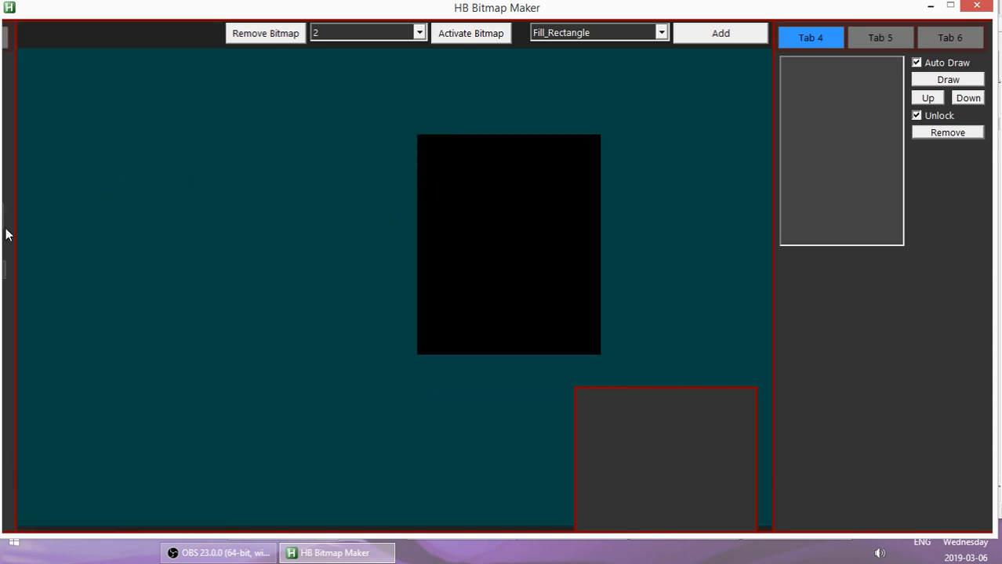
pyautogui.click(5, 229)
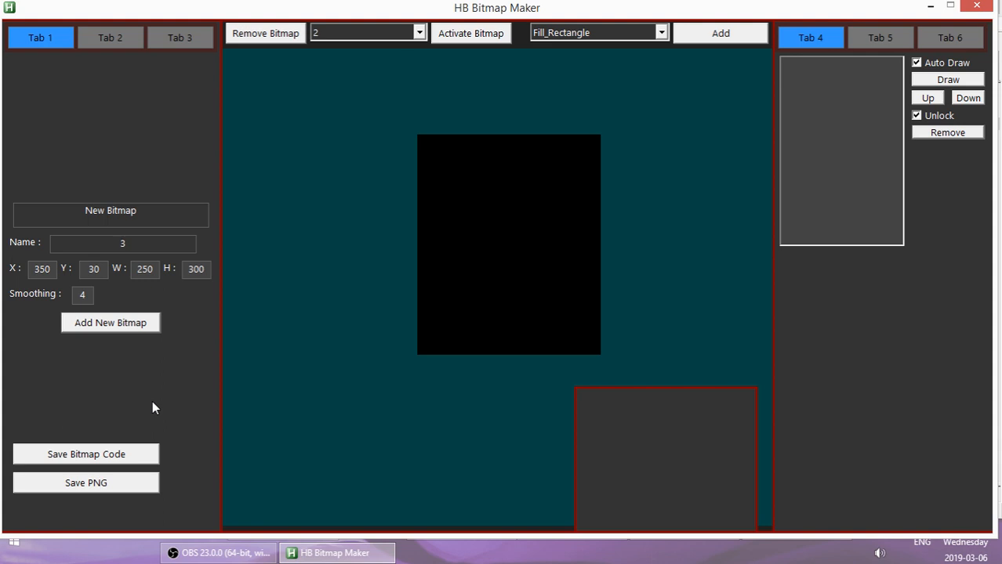
pyautogui.moveTo(457, 165)
pyautogui.mouseDown()
pyautogui.moveTo(451, 156)
pyautogui.moveTo(443, 202)
pyautogui.moveTo(449, 148)
pyautogui.mouseUp()
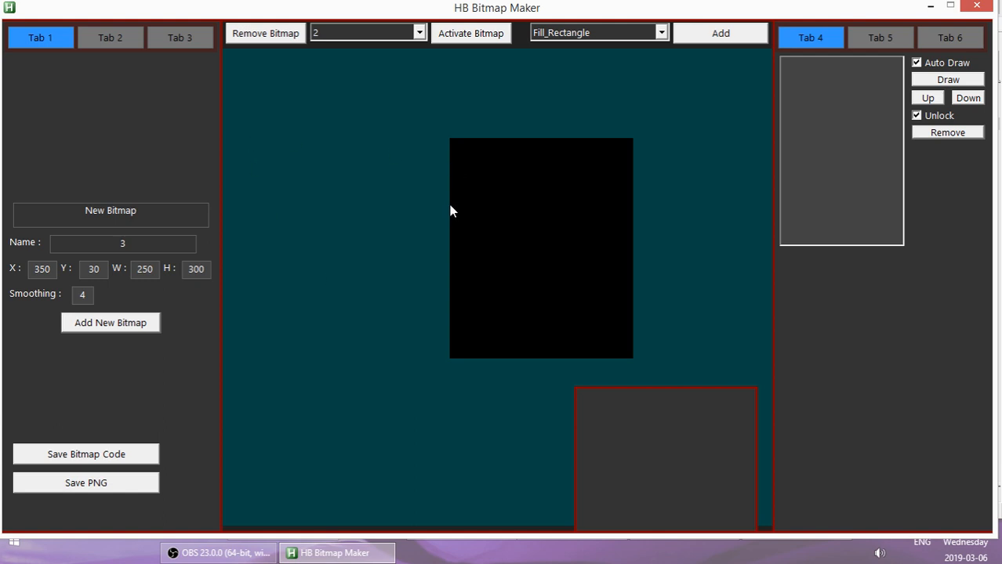
pyautogui.moveTo(508, 168); pyautogui.dragTo(403, 132)
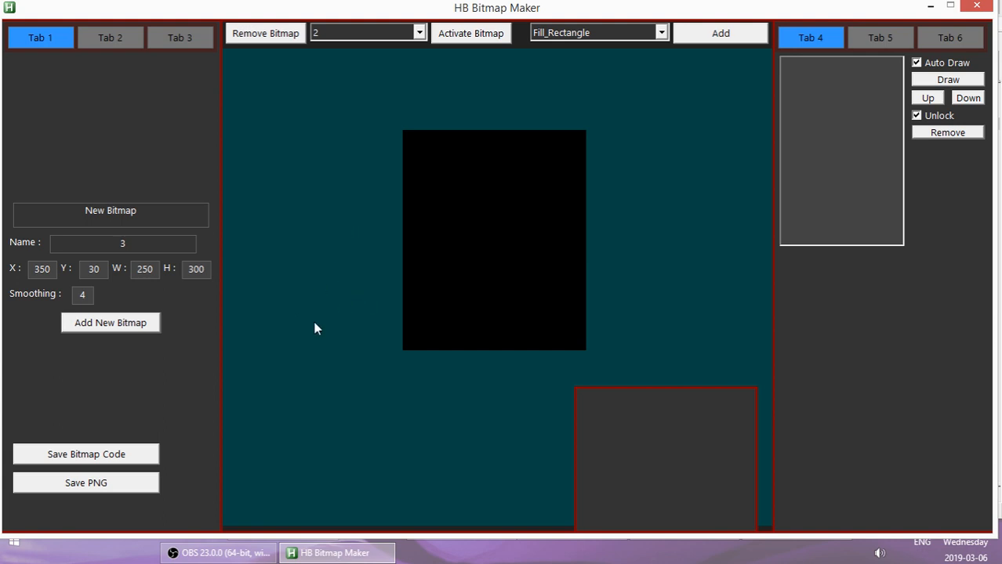
# Move bitmap 2 up and to the left on the canvas, and add a Fill_Rectangle element nudged to X 8, Y 4.
pyautogui.moveTo(432, 168)
pyautogui.mouseDown()
pyautogui.moveTo(395, 152)
pyautogui.moveTo(437, 165)
pyautogui.mouseUp()
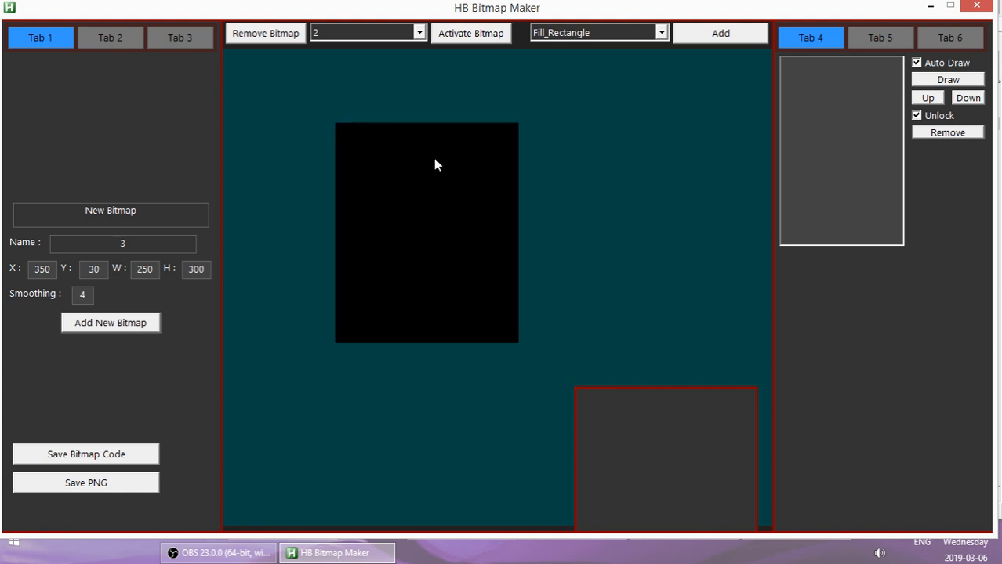
pyautogui.click(679, 35)
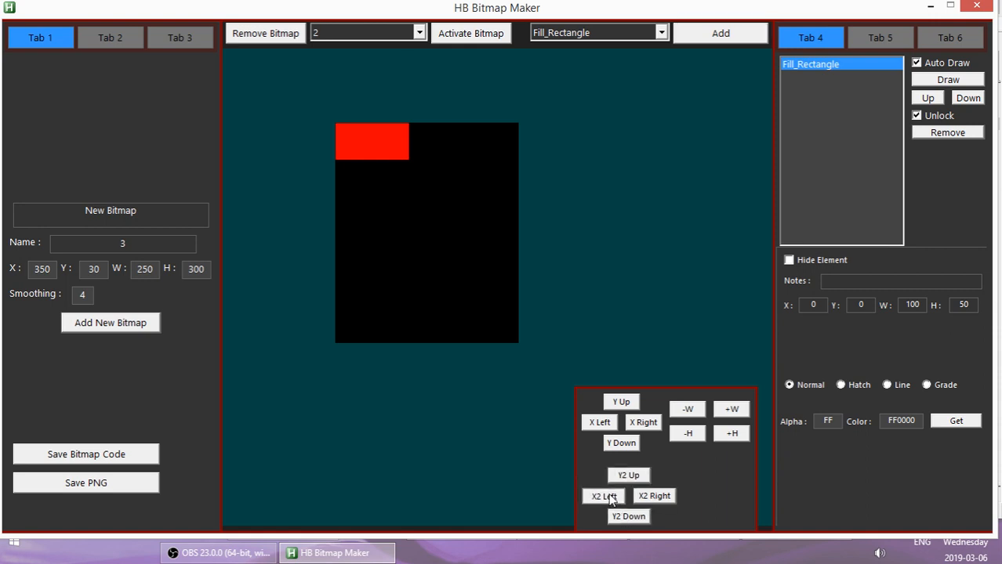
pyautogui.click(636, 424)
pyautogui.click(636, 425)
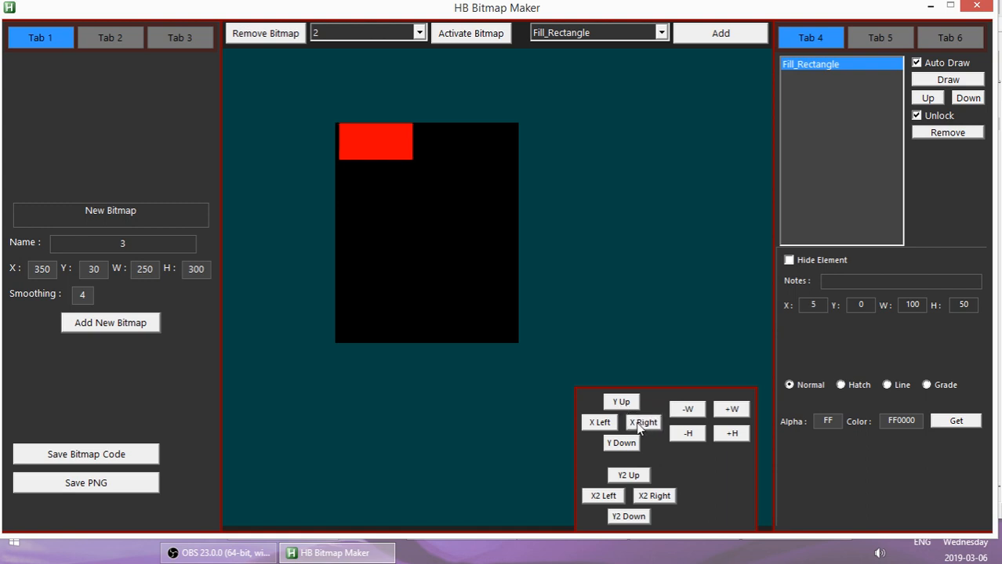
pyautogui.click(639, 427)
pyautogui.click(639, 427)
pyautogui.click(627, 444)
pyautogui.click(628, 444)
pyautogui.click(627, 443)
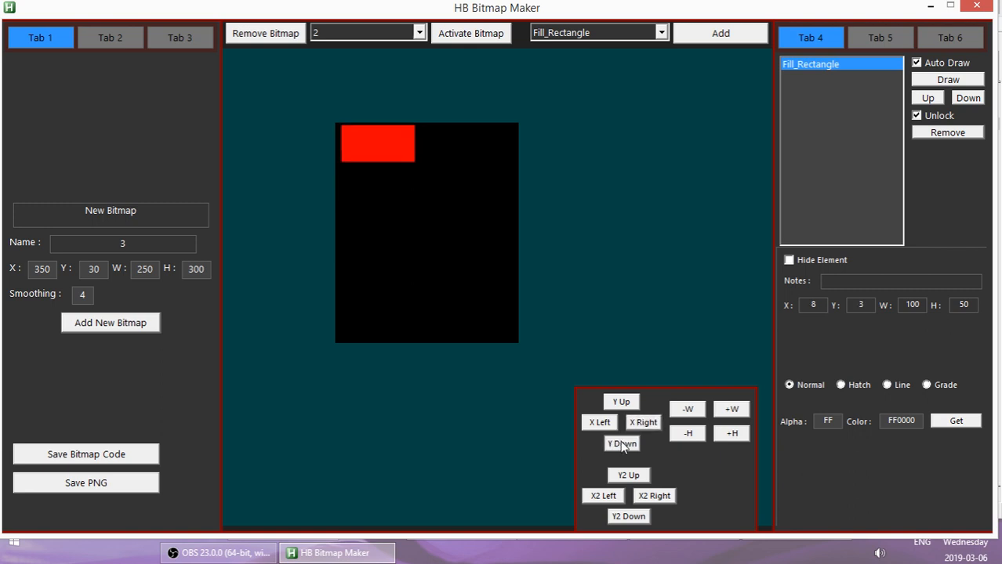
pyautogui.click(627, 444)
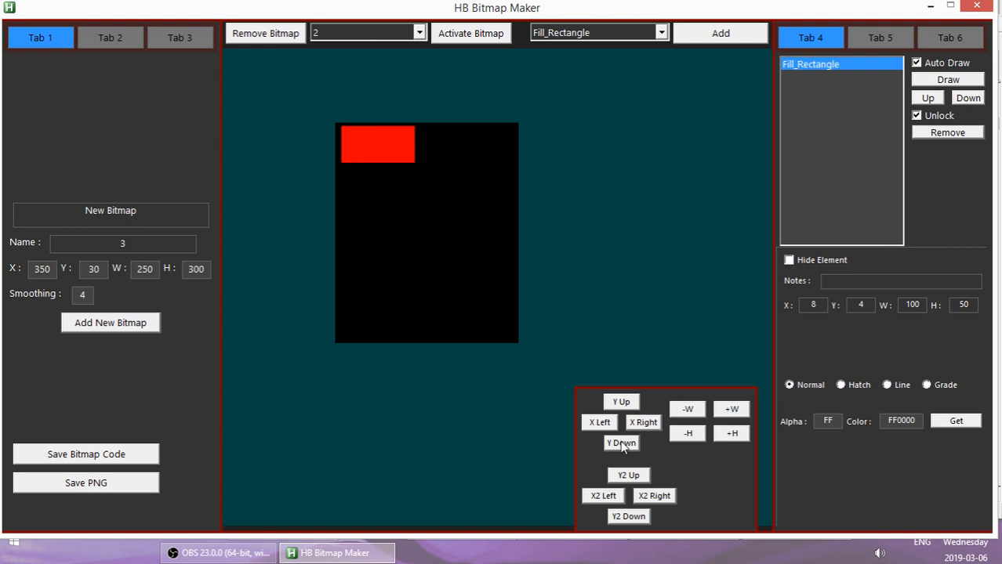
# Shift the red rectangle down in 10-pixel increments and back up to Y 14.
pyautogui.click(621, 444)
pyautogui.click(622, 443)
pyautogui.click(622, 444)
pyautogui.click(622, 444)
pyautogui.click(622, 443)
pyautogui.click(623, 403)
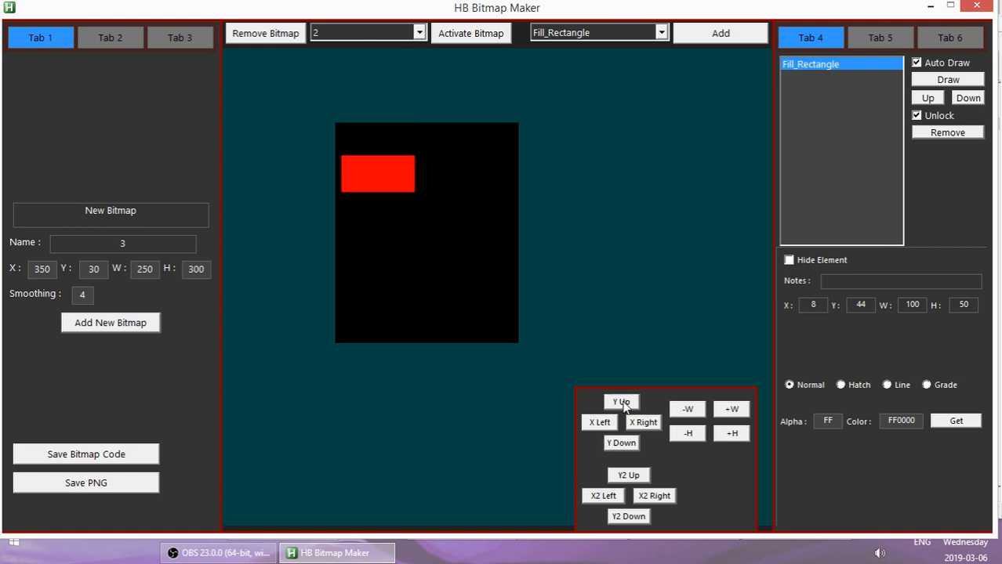
pyautogui.click(622, 403)
pyautogui.click(622, 403)
pyautogui.click(622, 403)
# Set the red rectangle's X position to 55.
pyautogui.doubleClick(813, 304)
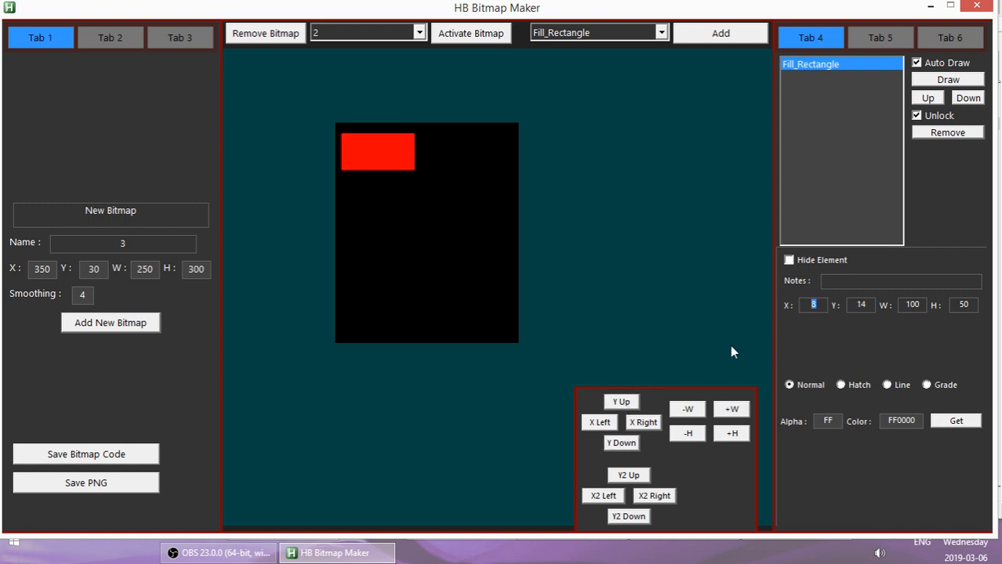
pyautogui.write('55')
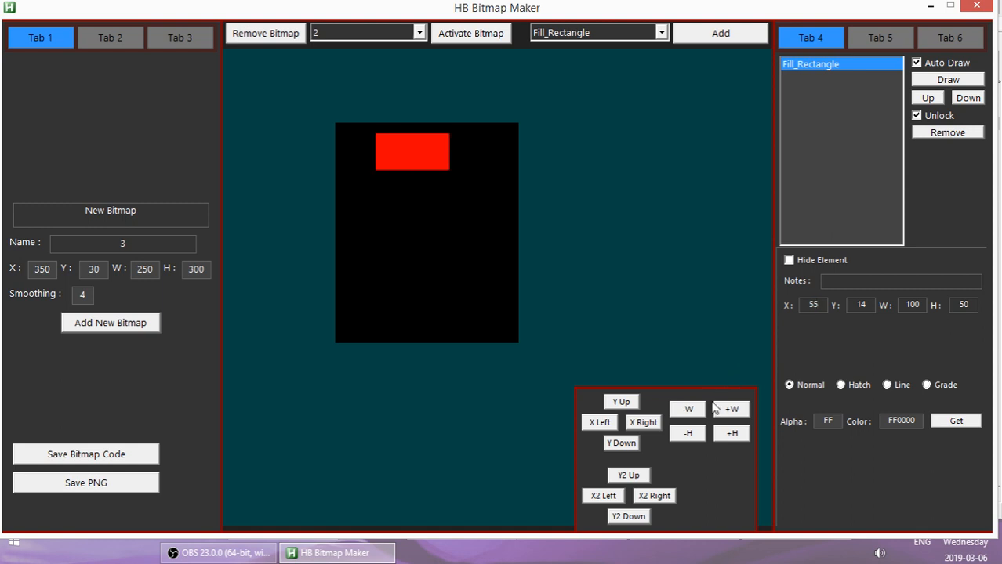
pyautogui.press('Tab')
# Write the sample point list "10 23|23 99" in the rectangle's notes and clear it again.
pyautogui.click(847, 284)
pyautogui.click(663, 33)
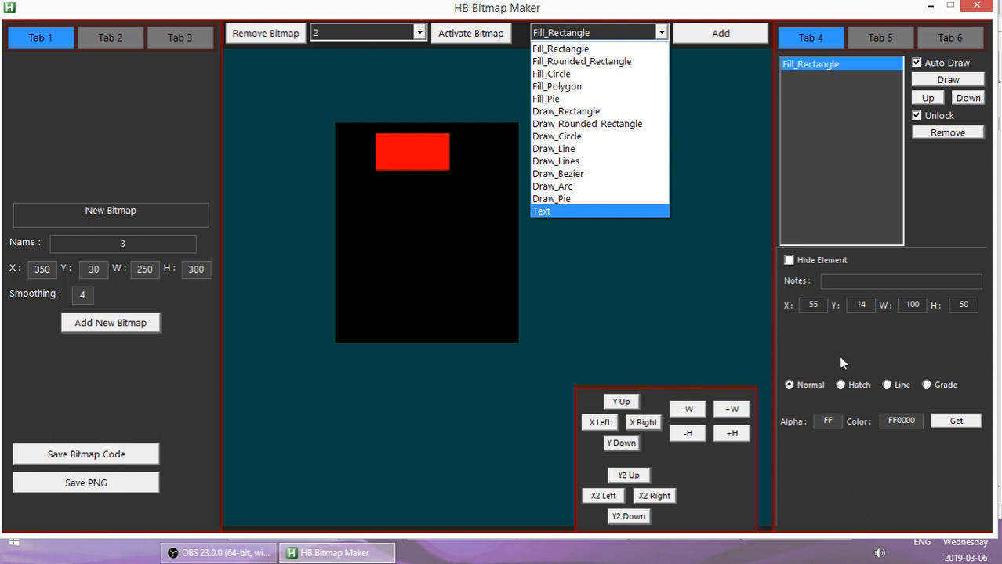
pyautogui.click(828, 284)
pyautogui.click(840, 282)
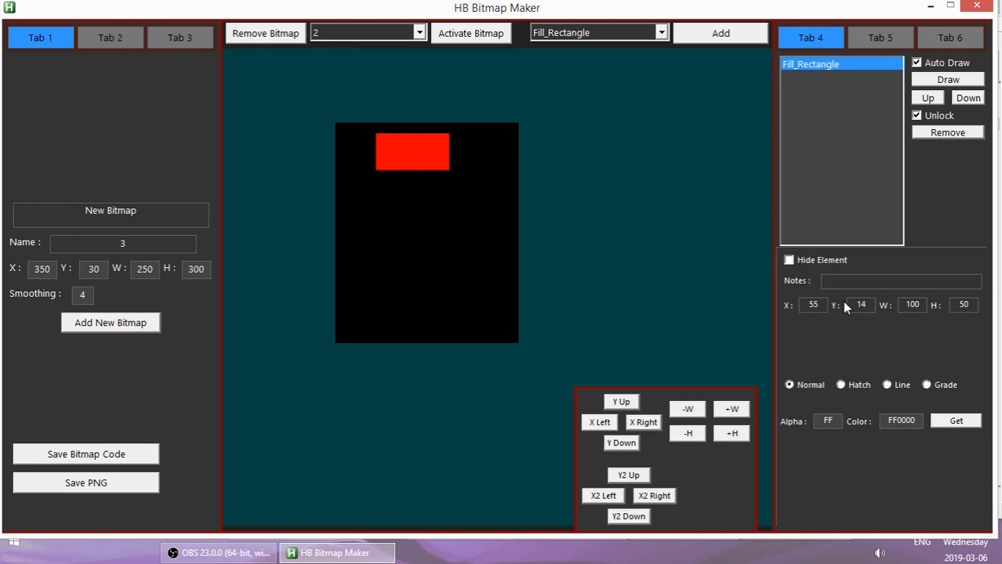
pyautogui.write('10 23|23 99')
pyautogui.moveTo(880, 280); pyautogui.dragTo(758, 280)
pyautogui.hotkey('ctrl', 'x')
# Reposition bitmap 2 slightly on the canvas and shift its rectangle to X 45, Y -16.
pyautogui.moveTo(398, 150); pyautogui.dragTo(353, 129)
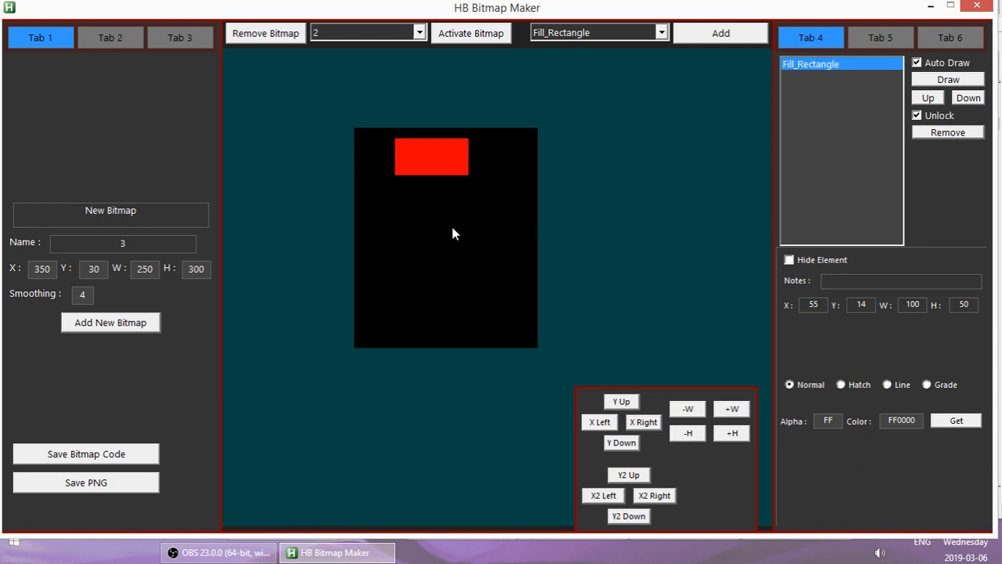
pyautogui.click(627, 407)
pyautogui.click(627, 407)
pyautogui.click(627, 407)
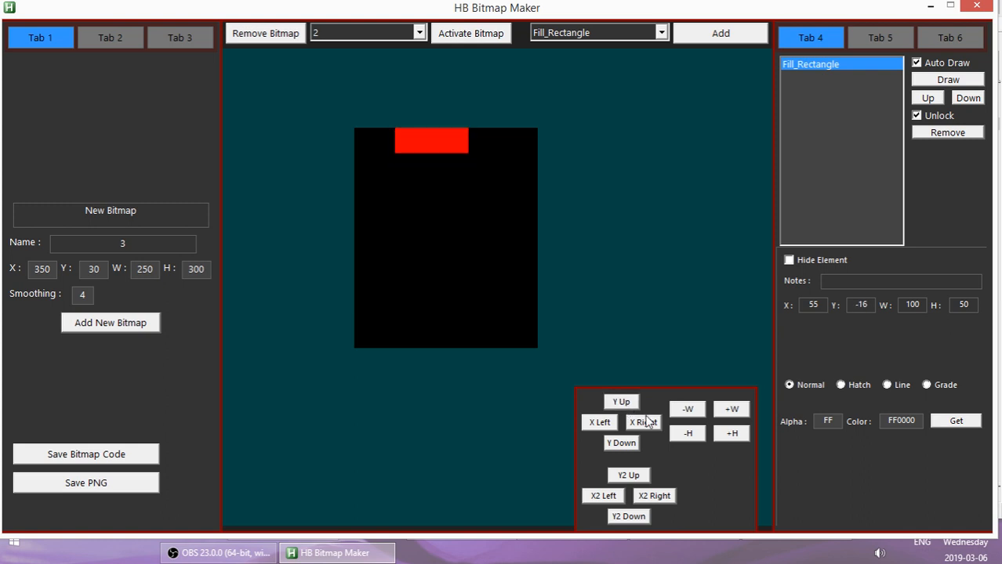
pyautogui.click(641, 422)
pyautogui.click(600, 422)
pyautogui.click(600, 422)
# Shift the red rectangle down to Y 74.
pyautogui.click(618, 446)
pyautogui.click(618, 446)
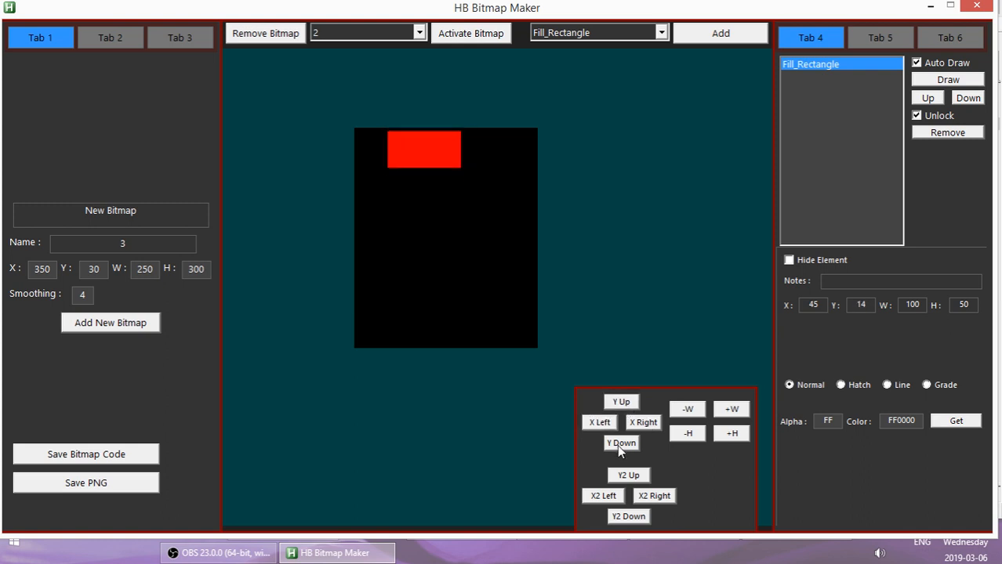
pyautogui.click(619, 446)
pyautogui.click(619, 446)
pyautogui.click(618, 446)
pyautogui.click(619, 446)
pyautogui.click(619, 446)
pyautogui.click(618, 446)
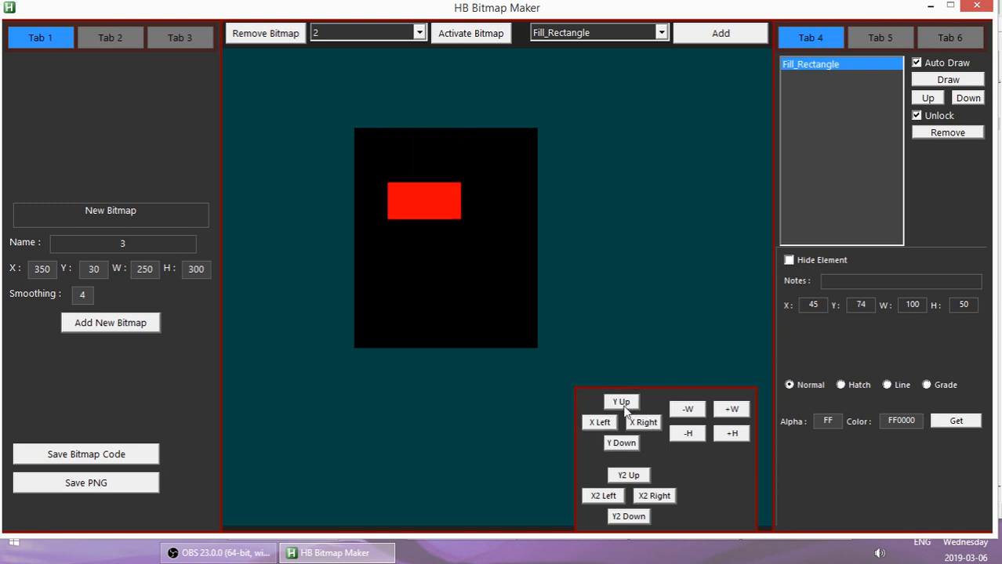
# Add a Fill_Rounded_Rectangle element to bitmap 2 and move it to X 20, Y 20.
pyautogui.click(612, 33)
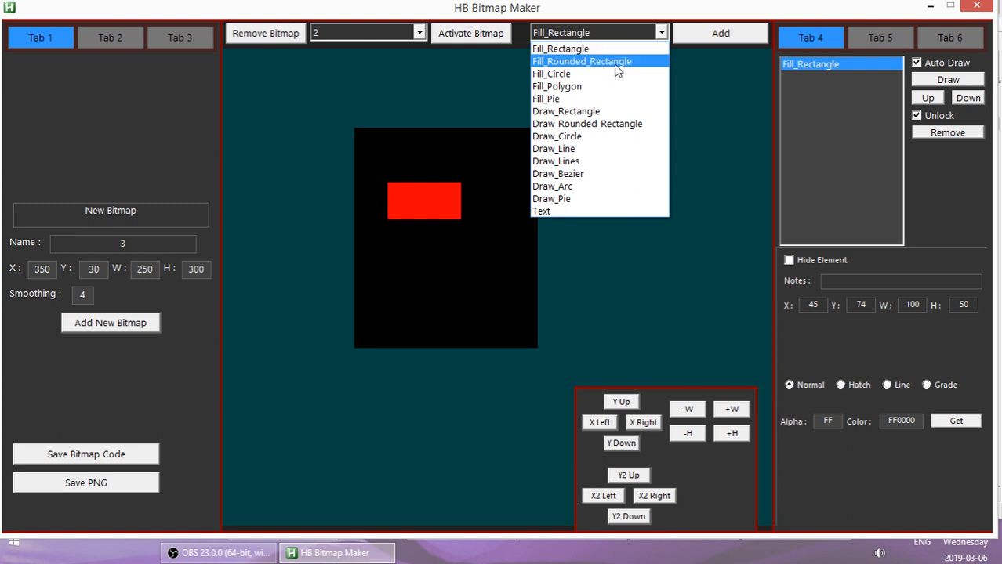
pyautogui.click(616, 62)
pyautogui.click(718, 32)
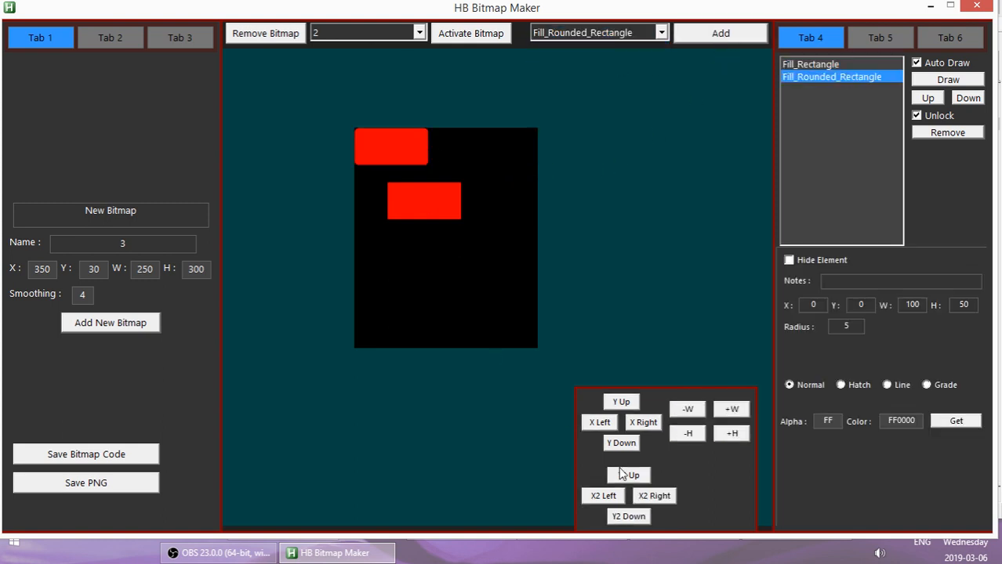
pyautogui.click(621, 443)
pyautogui.click(620, 443)
pyautogui.click(643, 423)
pyautogui.click(643, 423)
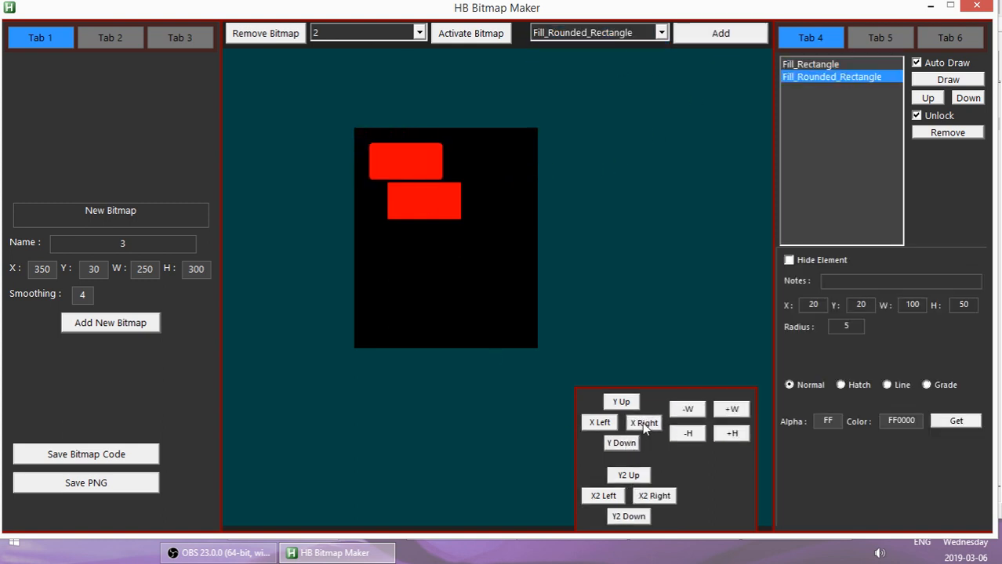
# Shift the rounded rectangle right to X 100.
pyautogui.click(643, 423)
pyautogui.click(643, 423)
pyautogui.click(642, 424)
pyautogui.click(643, 424)
pyautogui.click(643, 424)
pyautogui.click(643, 423)
pyautogui.click(643, 423)
pyautogui.click(643, 423)
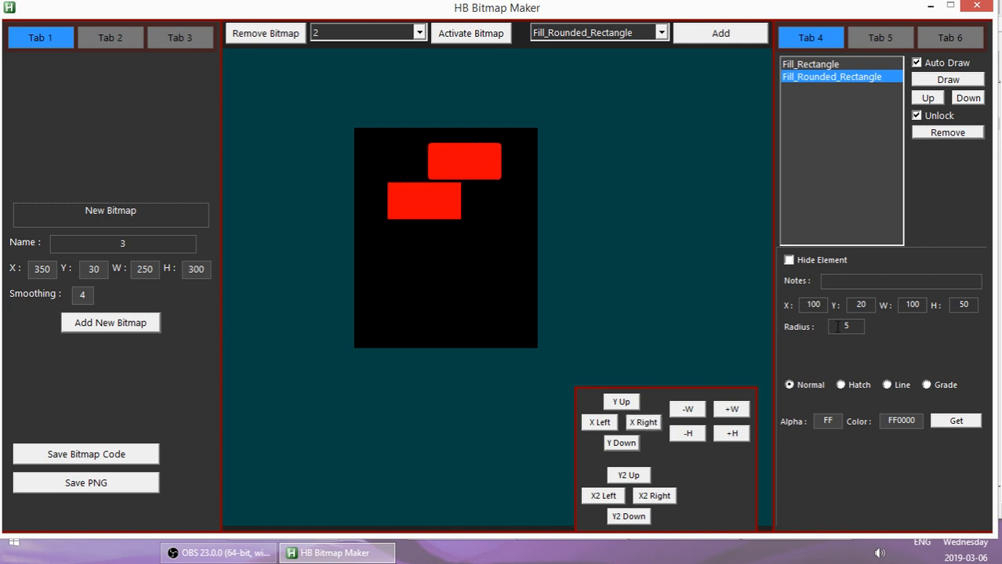
# Give the rounded rectangle a radius of 15 and a Hatch fill, trying hatch 0 and settling on 52.
pyautogui.write('1')
pyautogui.click(842, 386)
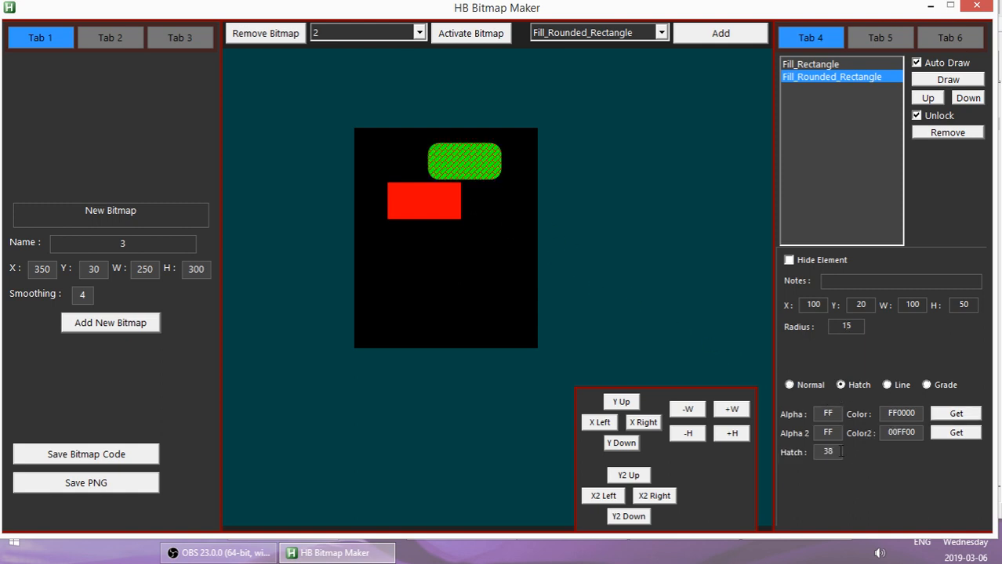
pyautogui.moveTo(841, 452); pyautogui.dragTo(726, 464)
pyautogui.write('0')
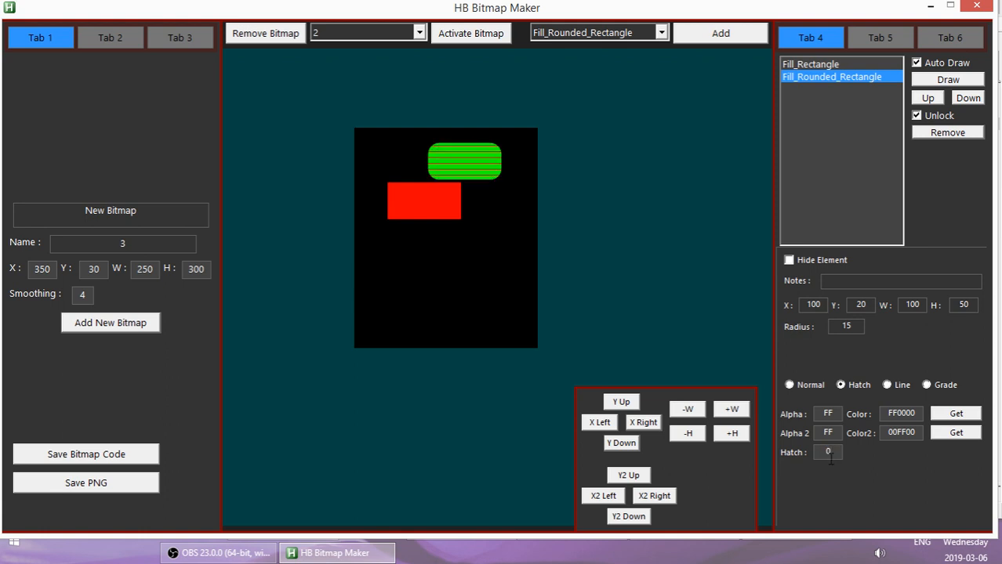
pyautogui.moveTo(834, 450); pyautogui.dragTo(795, 448)
pyautogui.write('52')
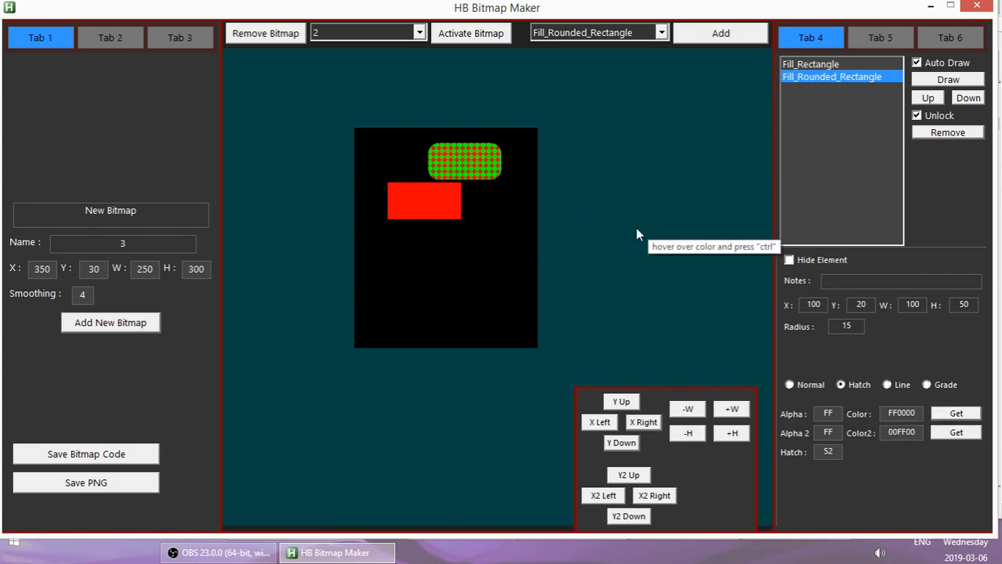
# Sample canvas colour 004444 as the first hatch colour and 0FD5A2 from the HB Color Picker's random palette as the second.
pyautogui.press('ctrl')
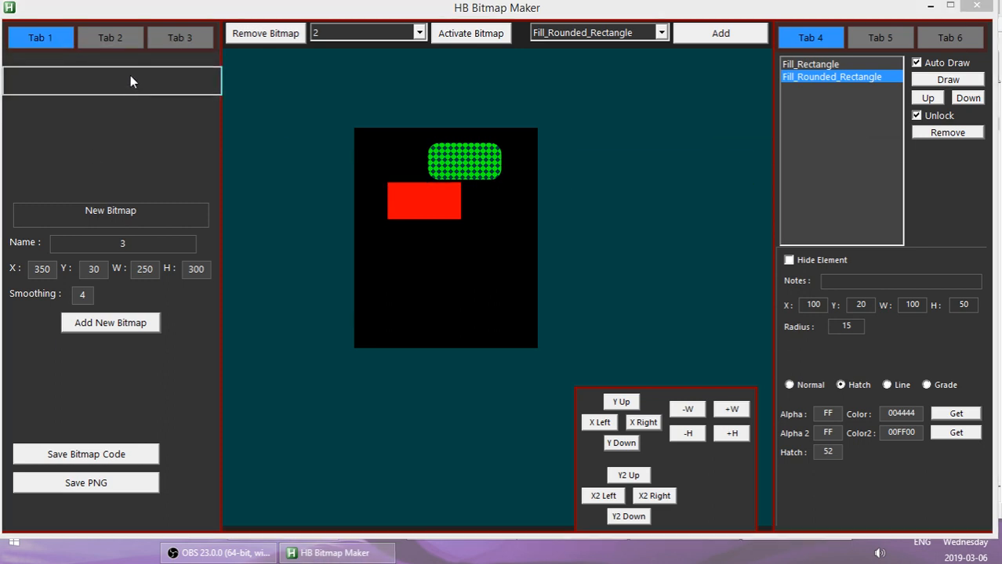
pyautogui.click(123, 72)
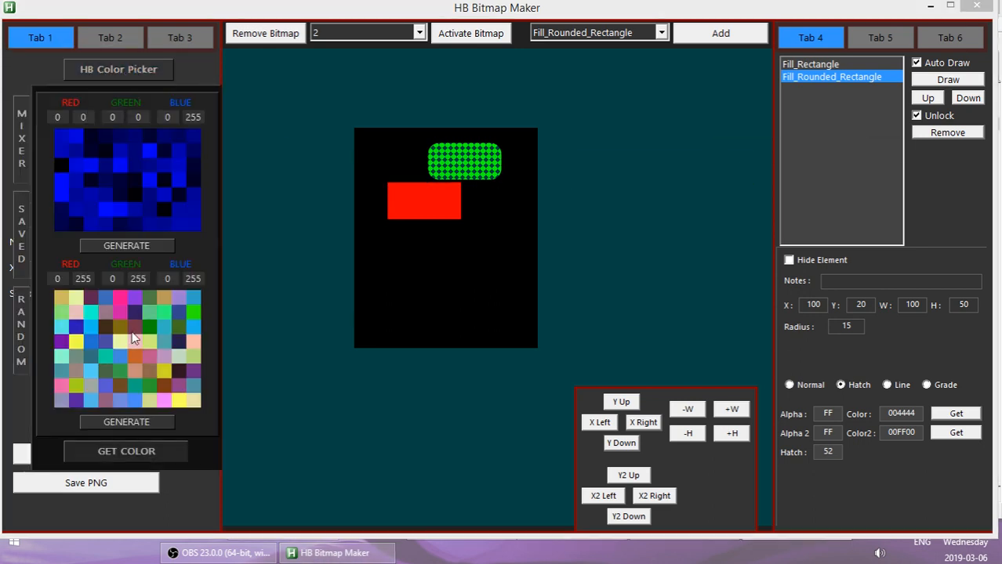
pyautogui.click(952, 436)
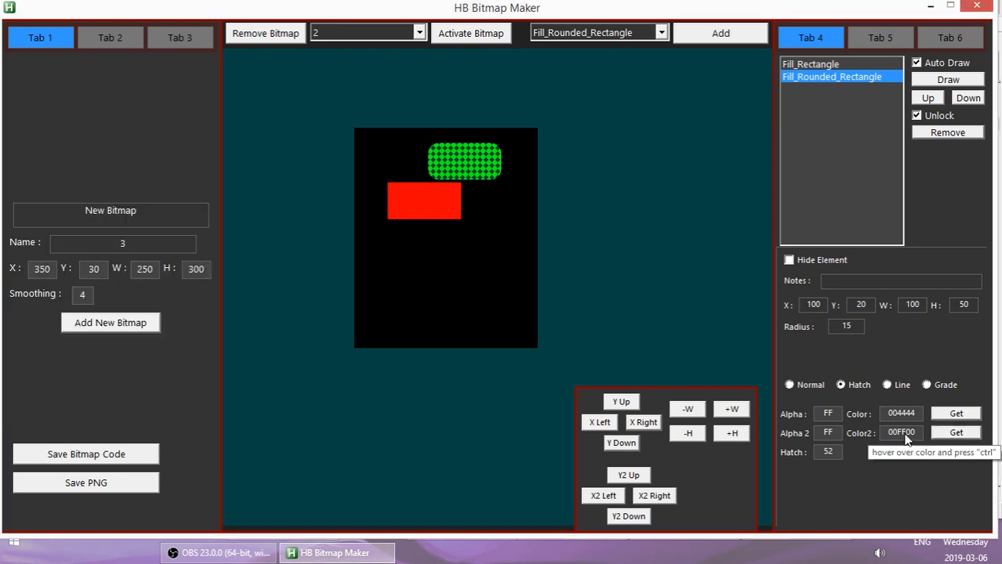
pyautogui.press('ctrl')
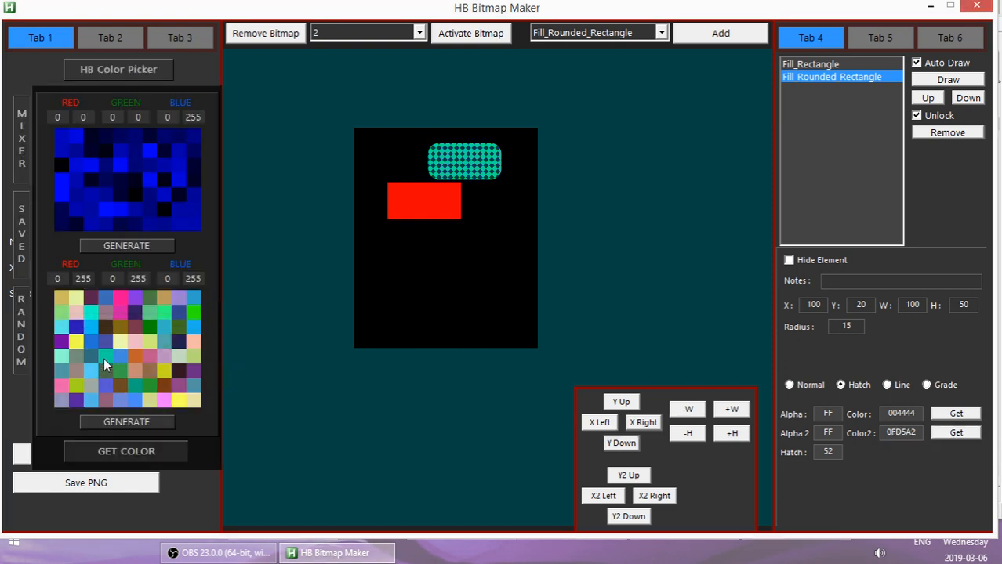
pyautogui.click(128, 179)
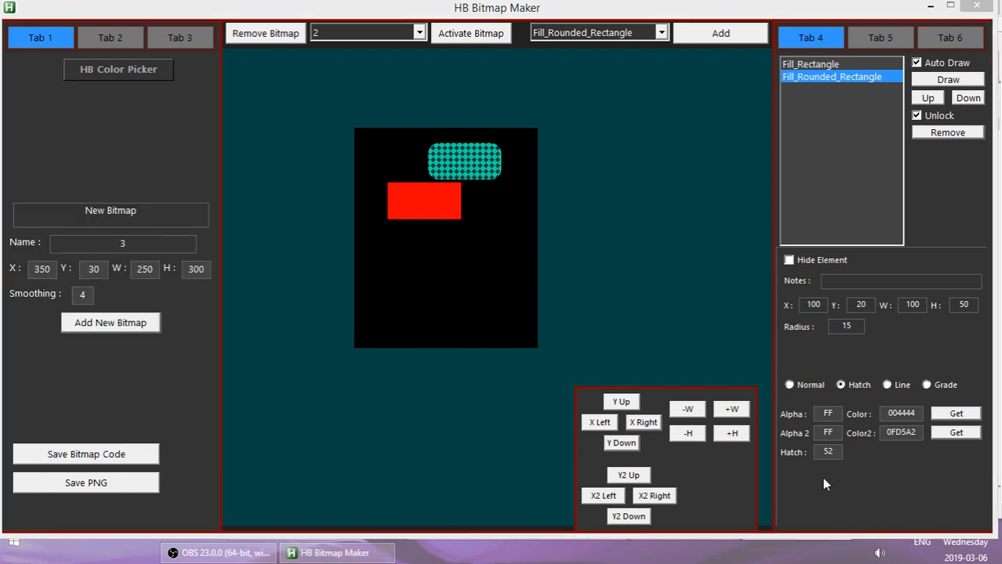
# Switch the rounded rectangle's fill to Line and try wrap modes 2, 3 and 0.
pyautogui.click(886, 385)
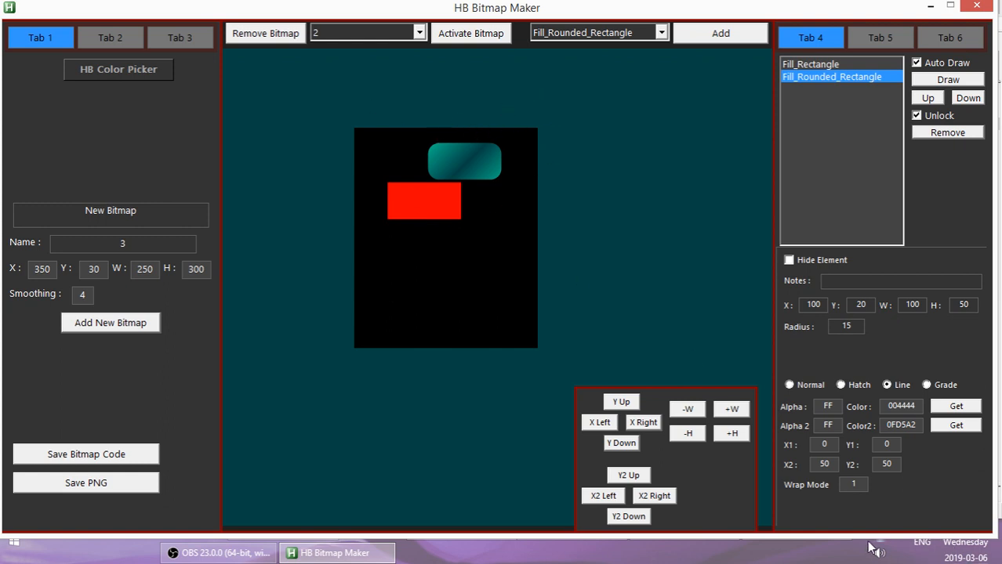
pyautogui.doubleClick(853, 483)
pyautogui.write('2')
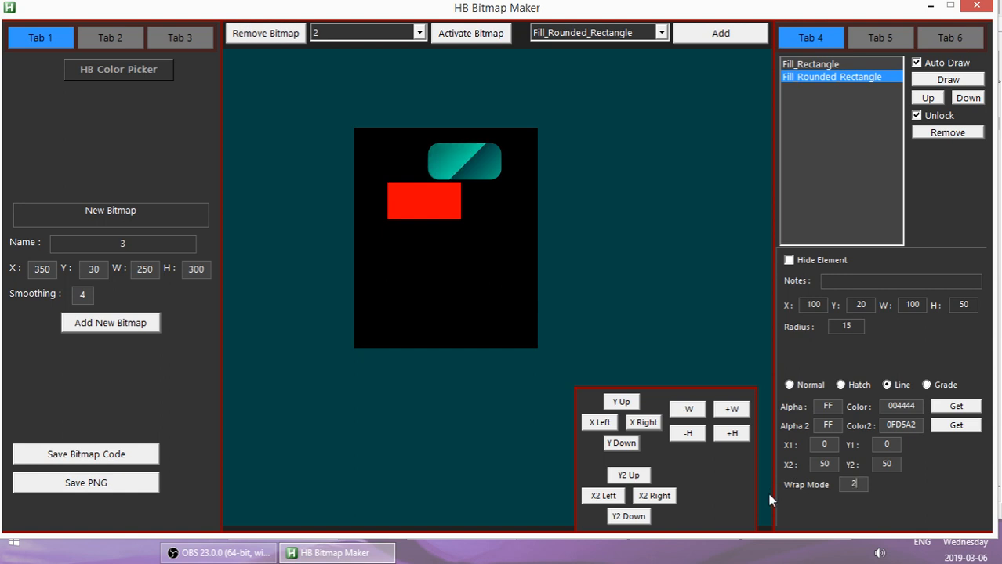
pyautogui.press('BackSpace')
pyautogui.write('3')
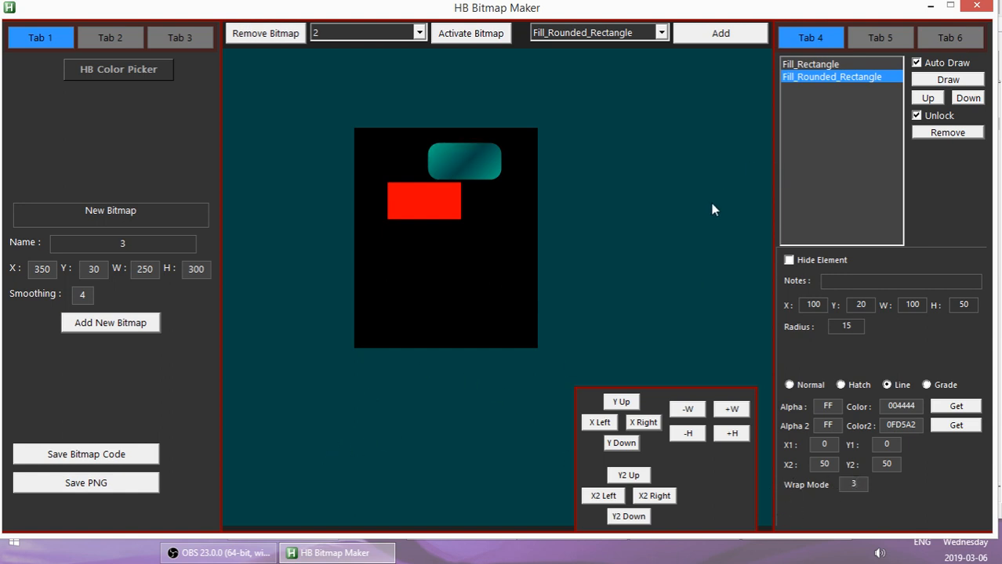
pyautogui.press('BackSpace')
pyautogui.write('0')
# Compare wrap modes 3 and 4 on the Line fill and leave the wrap mode at 3.
pyautogui.doubleClick(854, 484)
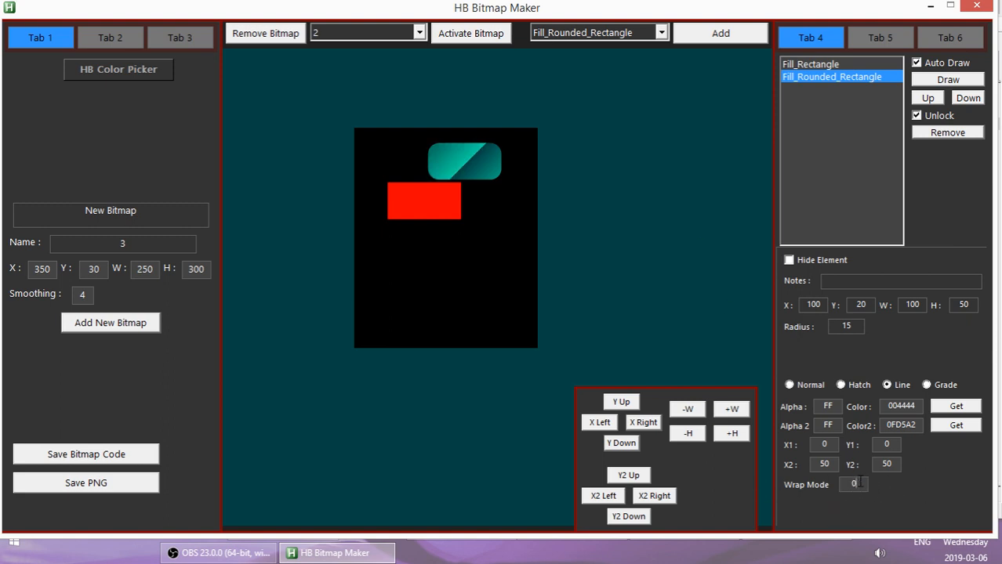
pyautogui.write('3')
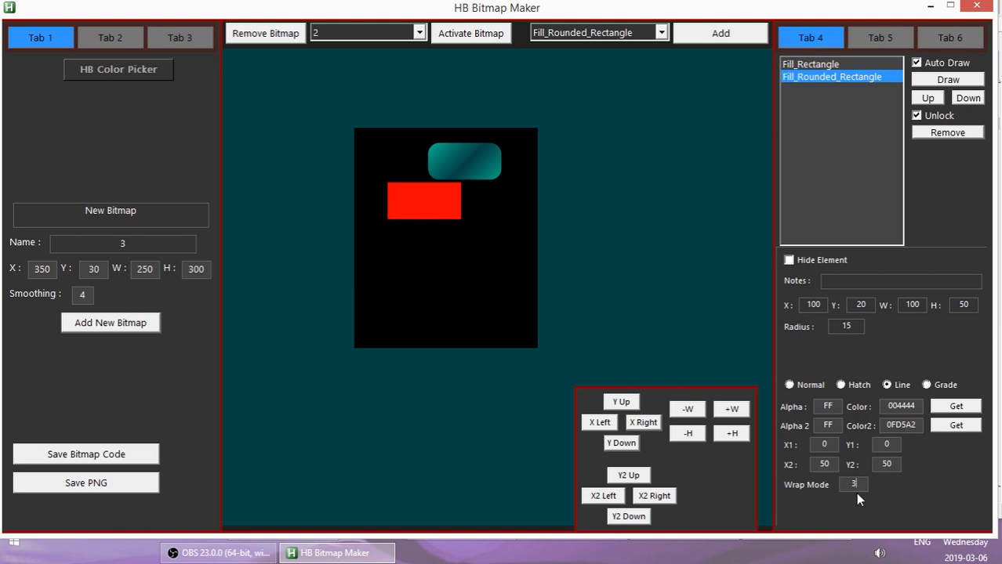
pyautogui.doubleClick(856, 484)
pyautogui.write('4')
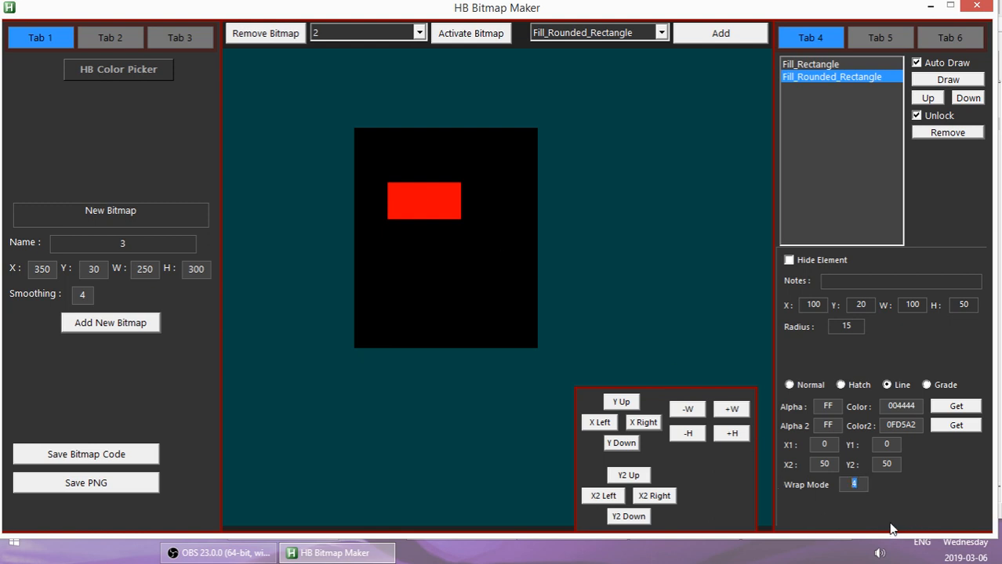
pyautogui.press('BackSpace')
pyautogui.write('3')
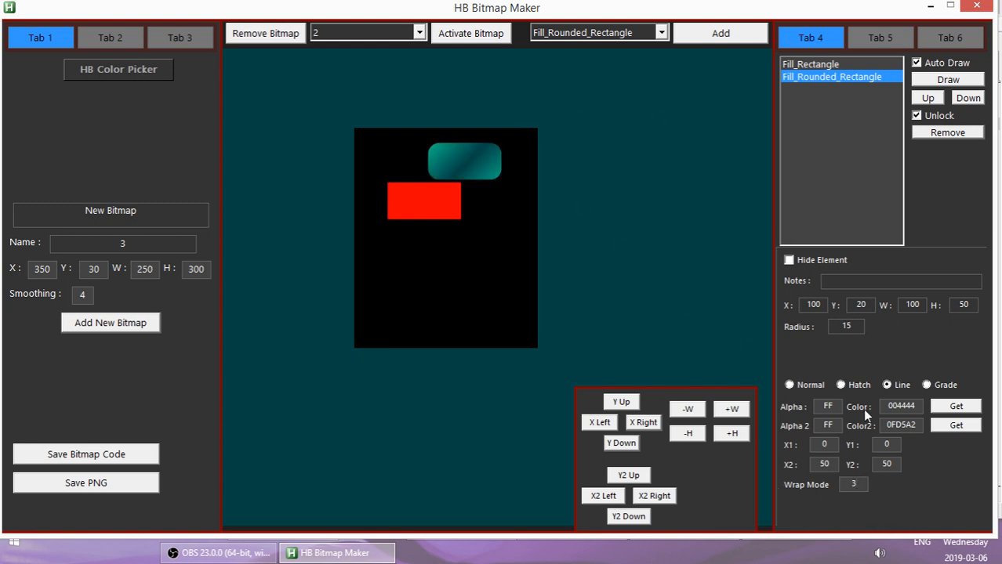
# Switch the rounded rectangle's fill to Grade and sample 333333 as its second colour.
pyautogui.click(927, 385)
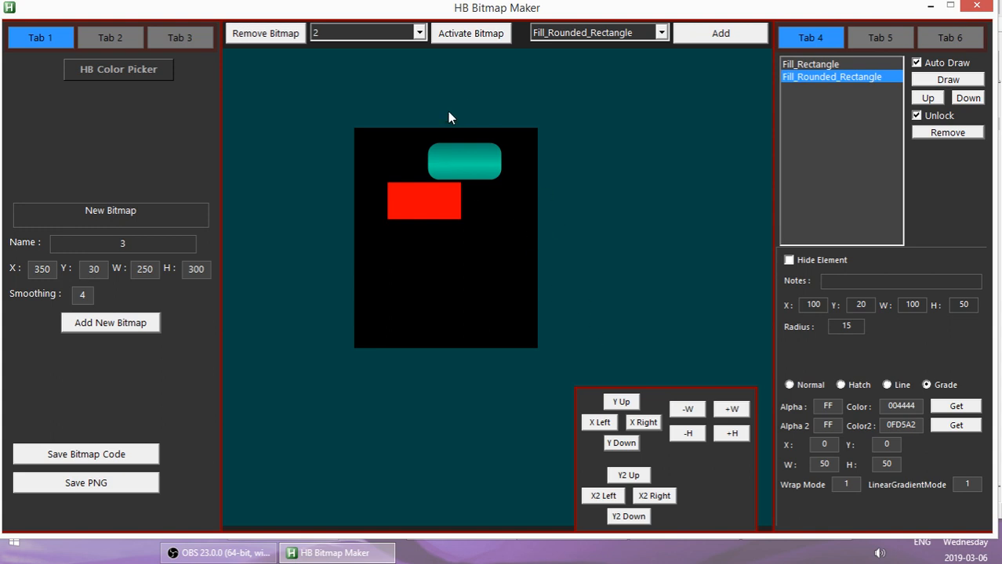
pyautogui.click(954, 425)
pyautogui.press('ctrl')
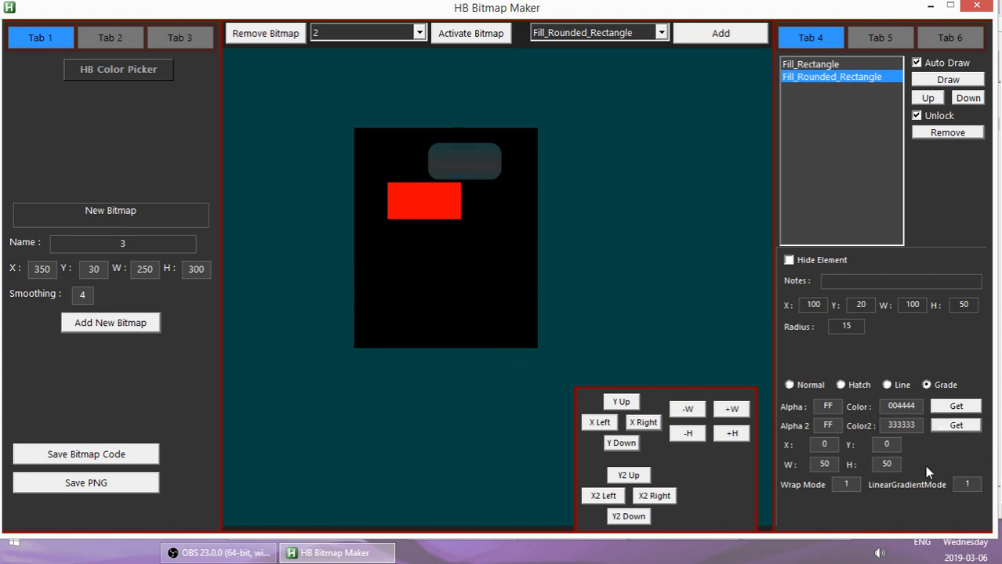
pyautogui.click(821, 464)
pyautogui.write('1')
pyautogui.press('BackSpace')
pyautogui.click(822, 464)
pyautogui.press('BackSpace')
# Increase the rounded rectangle's height to 190.
pyautogui.click(728, 437)
pyautogui.click(728, 435)
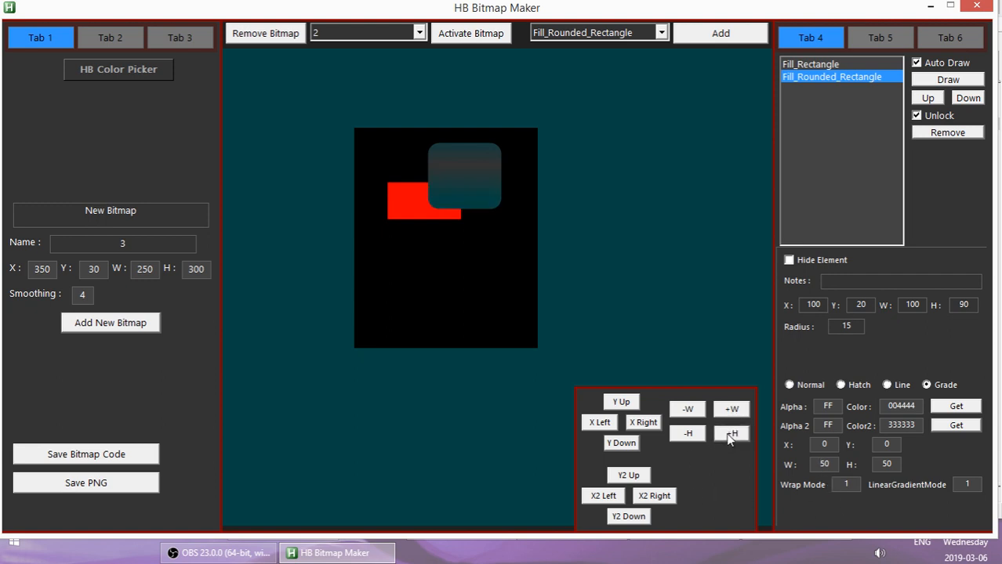
pyautogui.click(729, 435)
pyautogui.click(728, 435)
pyautogui.click(728, 435)
pyautogui.click(729, 436)
pyautogui.click(728, 436)
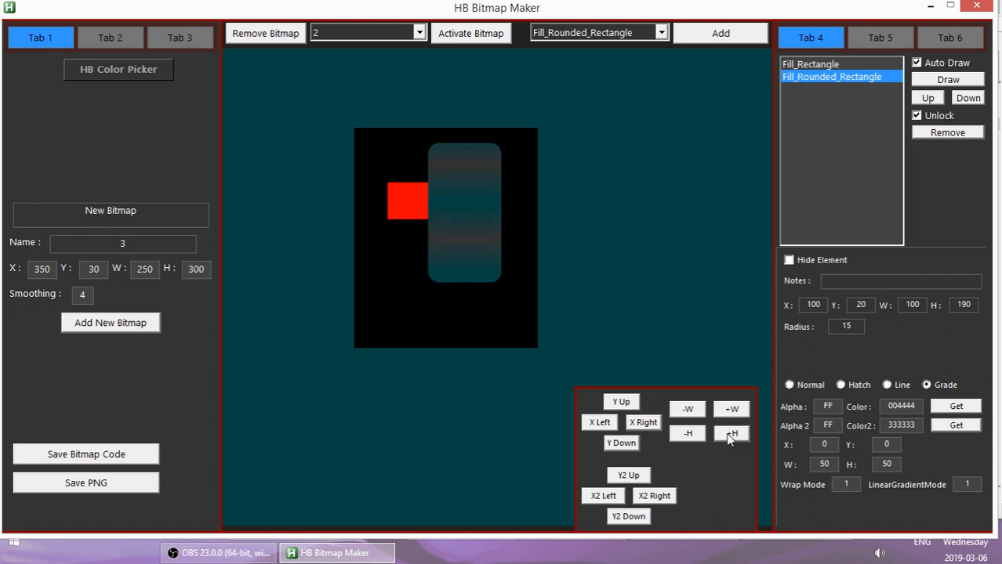
# Try linear gradient modes 2 and 3 on the rounded rectangle's Grade fill.
pyautogui.moveTo(971, 482); pyautogui.dragTo(940, 482)
pyautogui.write('01')
pyautogui.press('BackSpace')
pyautogui.press('BackSpace')
pyautogui.write('2')
pyautogui.press('BackSpace')
pyautogui.write('3')
# Sample red FF0000 from the rectangle as the second gradient colour, and try linear gradient mode 2 before setting it to 1.
pyautogui.moveTo(868, 425)
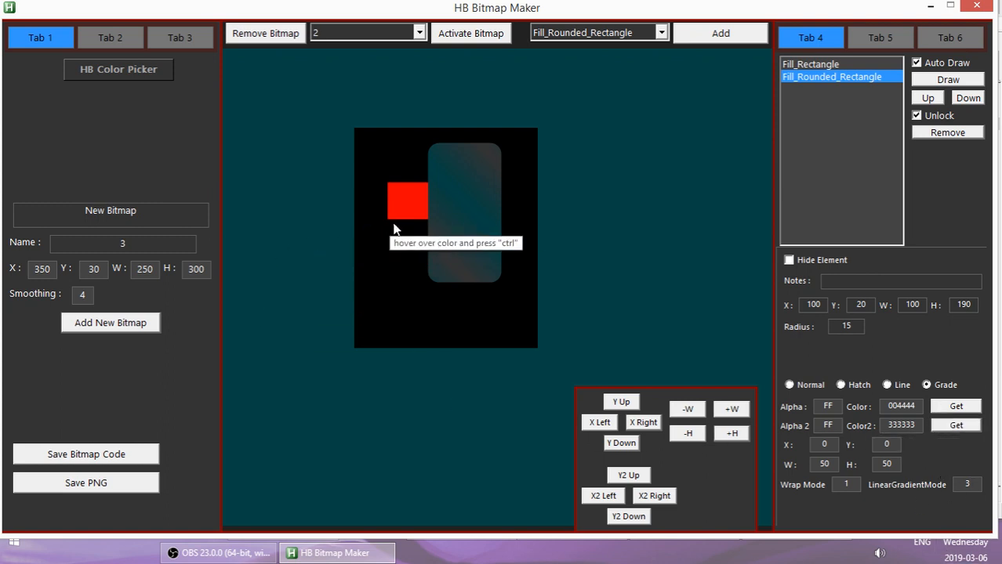
pyautogui.press('ctrl')
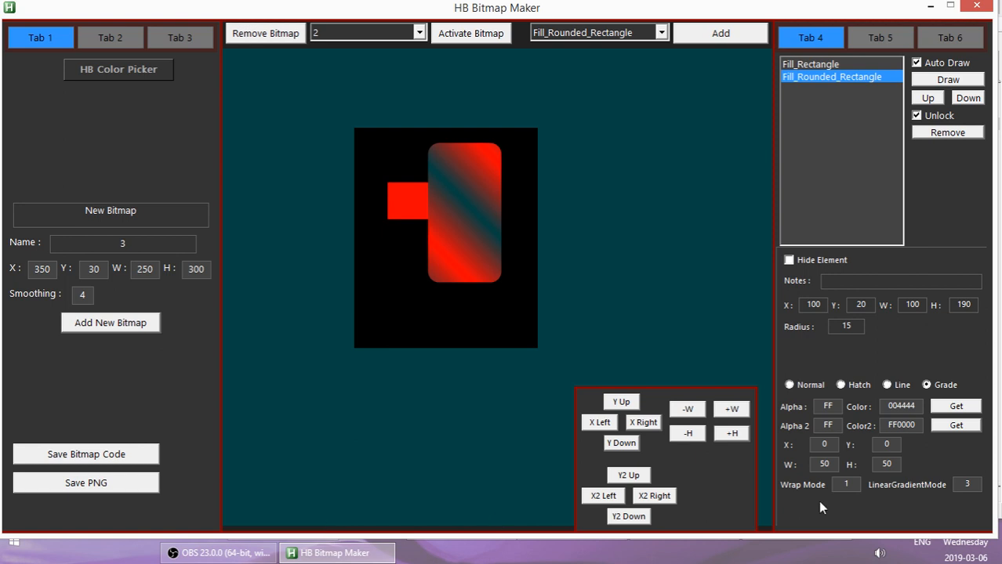
pyautogui.doubleClick(967, 484)
pyautogui.write('2')
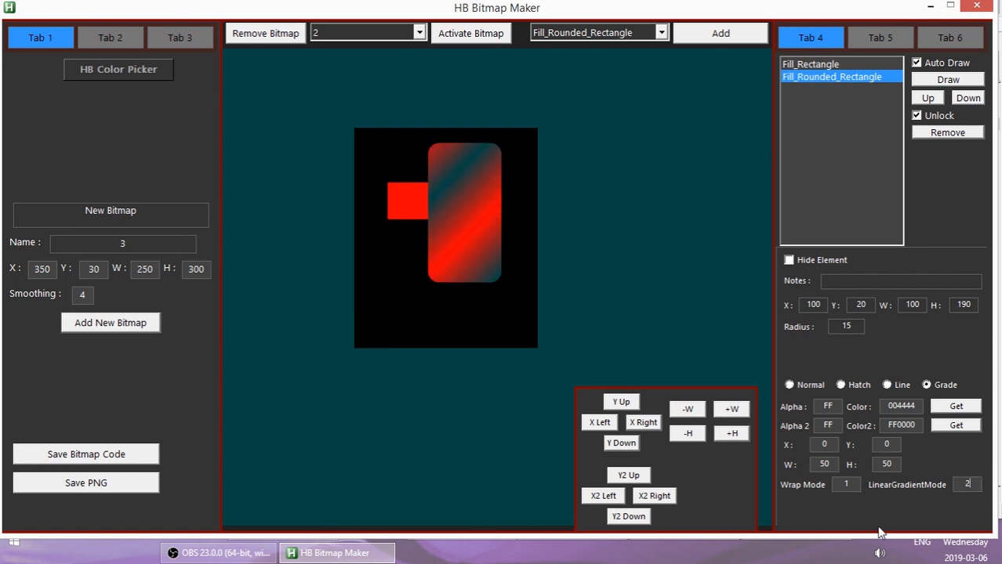
pyautogui.press('BackSpace')
pyautogui.write('1')
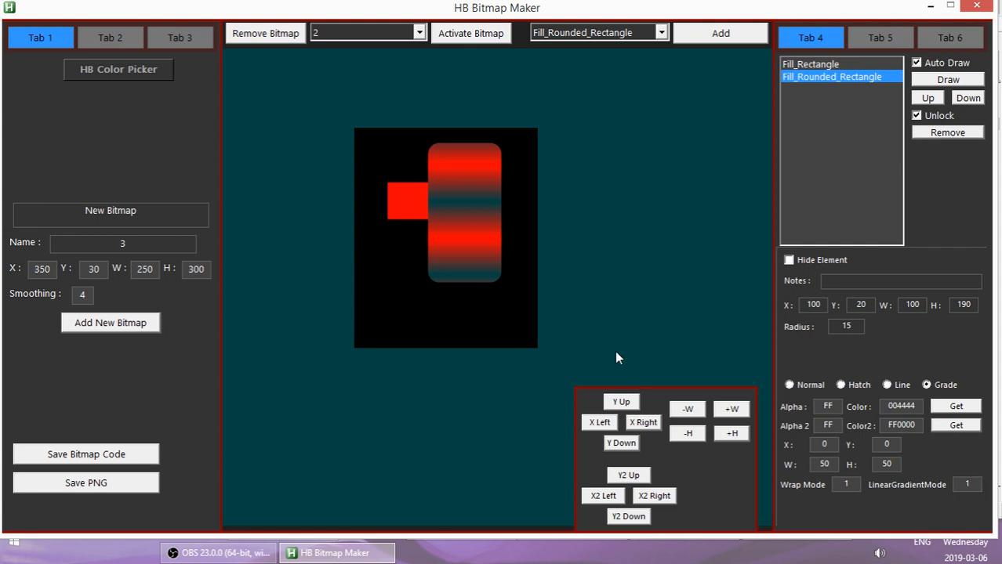
# Move the rounded rectangle down to Y 28 on the bitmap.
pyautogui.click(615, 444)
pyautogui.click(615, 444)
pyautogui.click(614, 443)
pyautogui.click(615, 443)
pyautogui.click(615, 443)
pyautogui.click(614, 444)
pyautogui.click(614, 444)
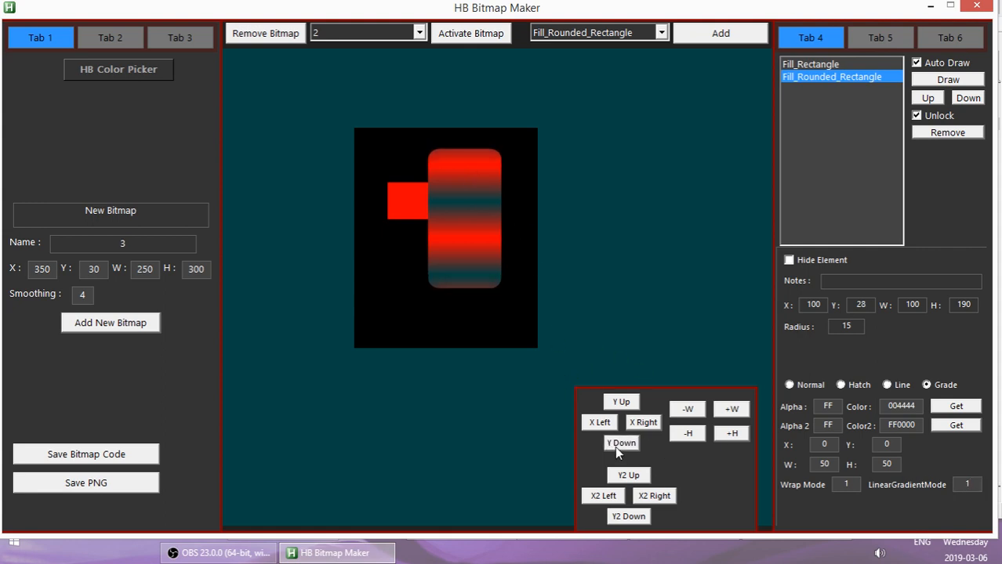
# Add a Fill_Circle element and move it to X 30, Y 20.
pyautogui.click(608, 33)
pyautogui.click(584, 70)
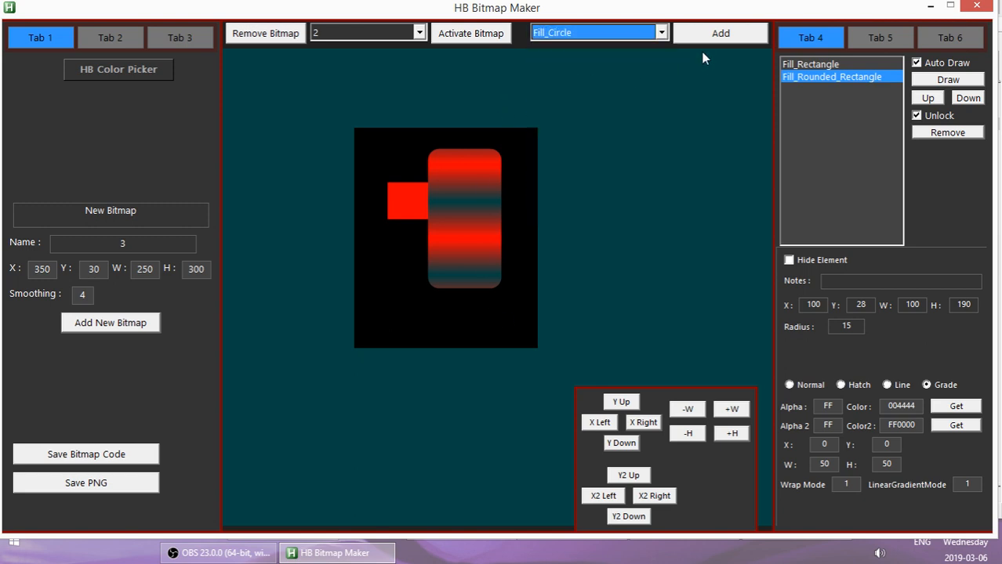
pyautogui.click(706, 38)
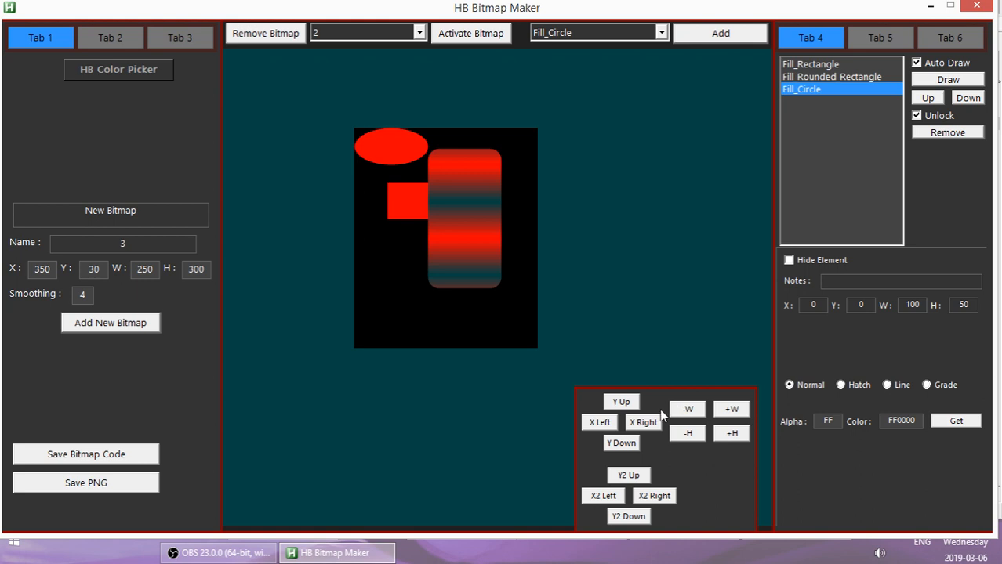
pyautogui.click(644, 424)
pyautogui.click(645, 423)
pyautogui.click(646, 424)
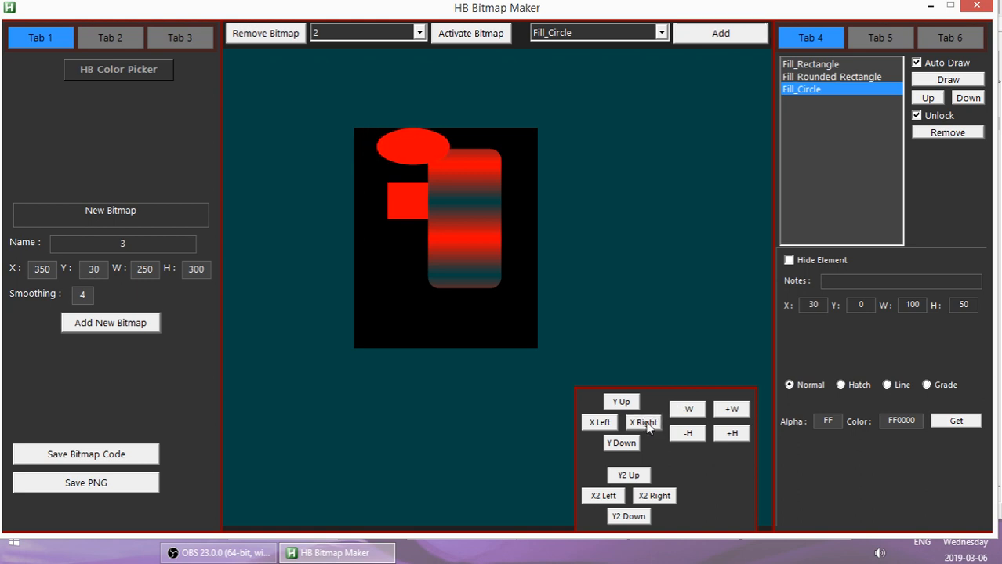
pyautogui.click(621, 443)
pyautogui.click(621, 443)
# Widen the circle to 190 and switch its fill to Grade.
pyautogui.click(688, 410)
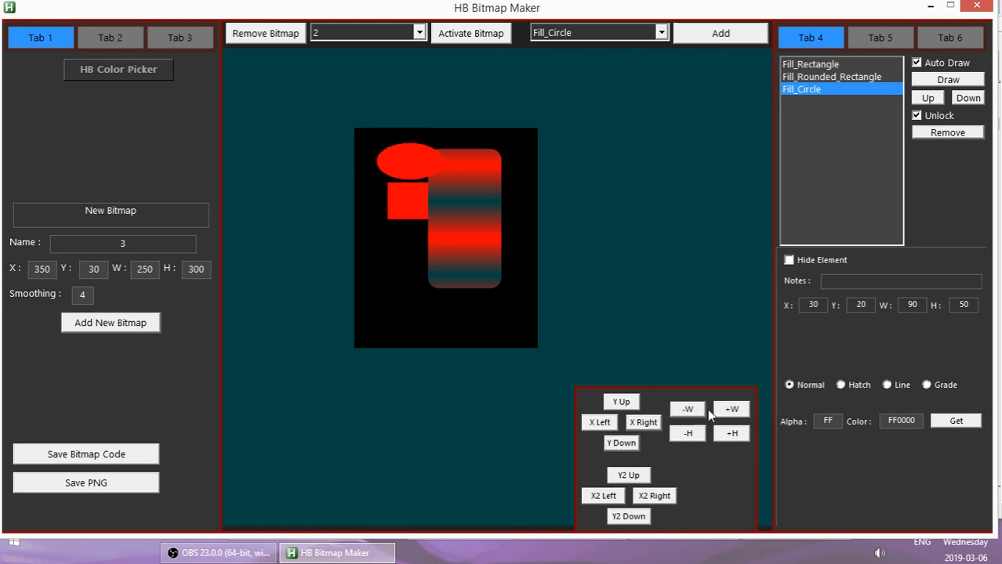
pyautogui.click(730, 409)
pyautogui.click(730, 409)
pyautogui.click(732, 409)
pyautogui.click(731, 410)
pyautogui.click(732, 410)
pyautogui.click(732, 410)
pyautogui.click(733, 411)
pyautogui.click(733, 411)
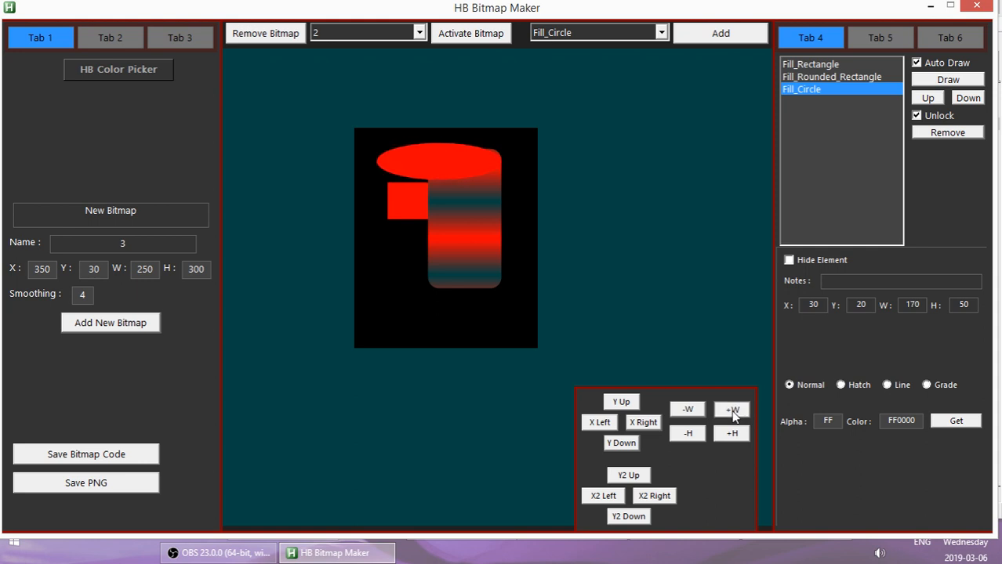
pyautogui.click(733, 411)
pyautogui.click(733, 411)
pyautogui.click(928, 385)
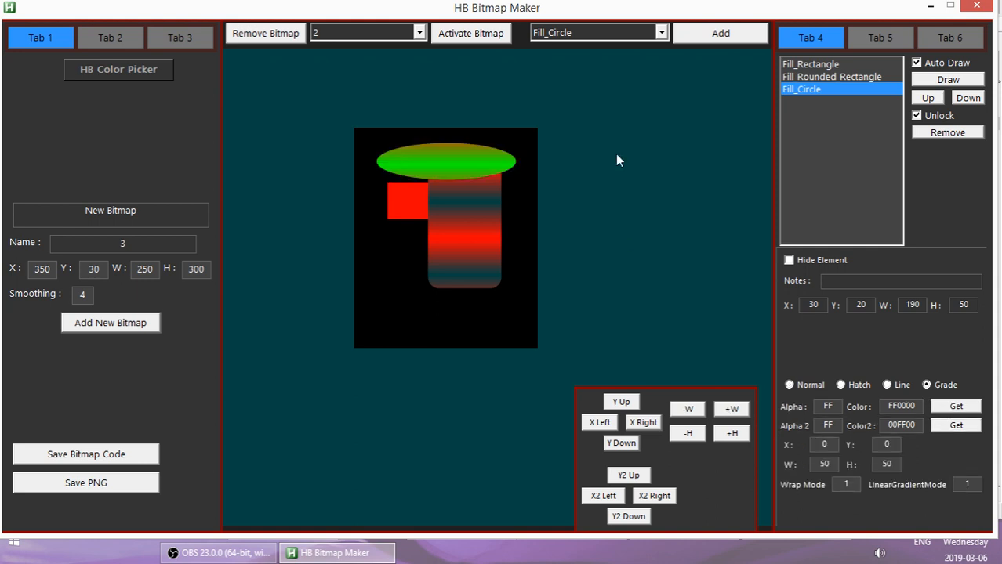
# Add a Fill_Pie element and try start angles of -90 and 90 on it.
pyautogui.click(647, 34)
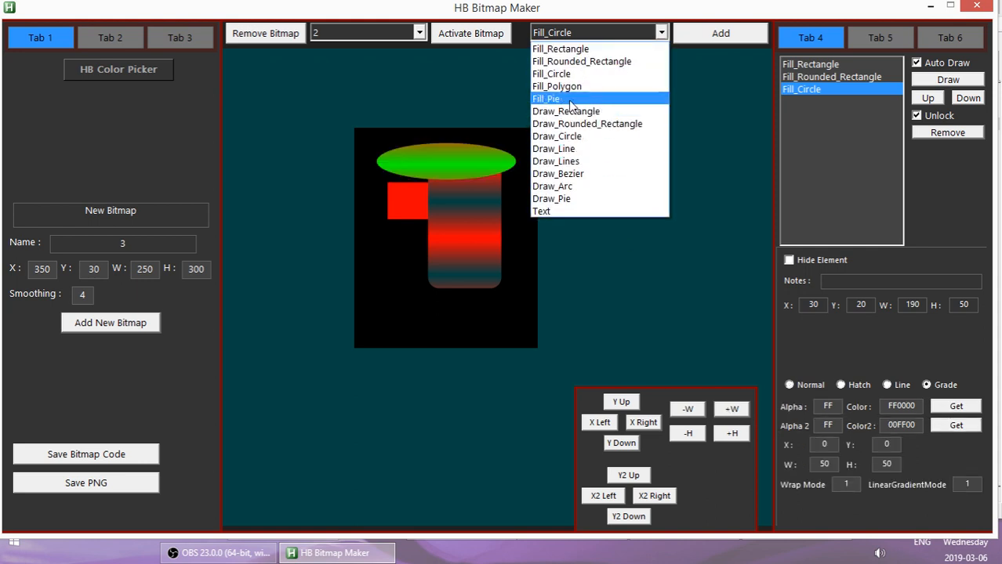
pyautogui.click(627, 99)
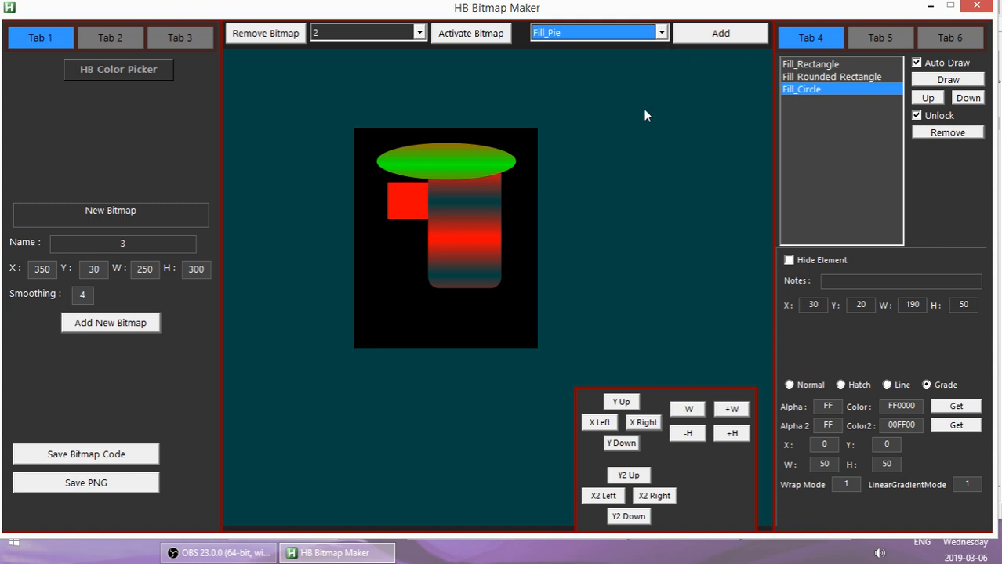
pyautogui.click(679, 38)
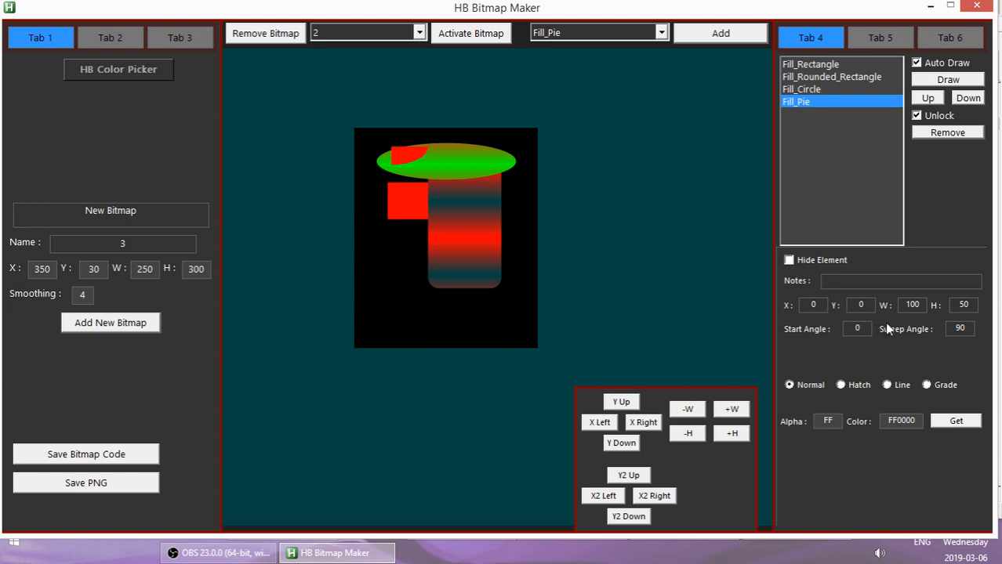
pyautogui.doubleClick(854, 329)
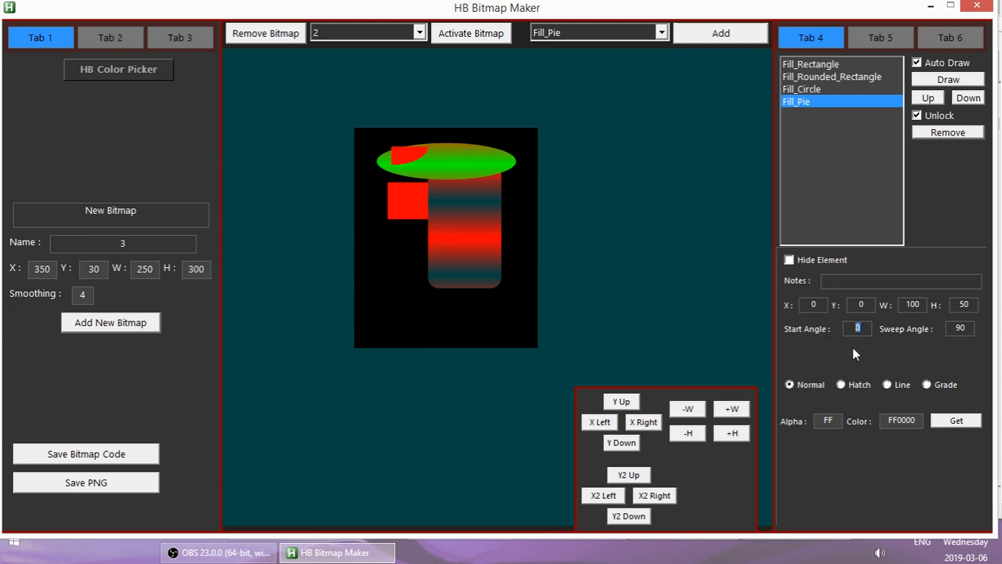
pyautogui.click(857, 333)
pyautogui.write('-9')
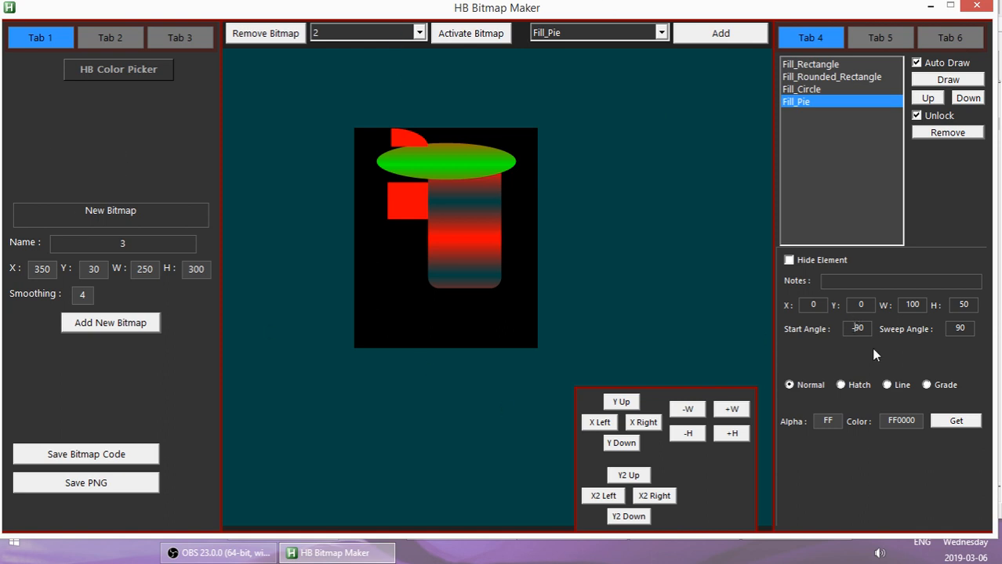
pyautogui.press('BackSpace')
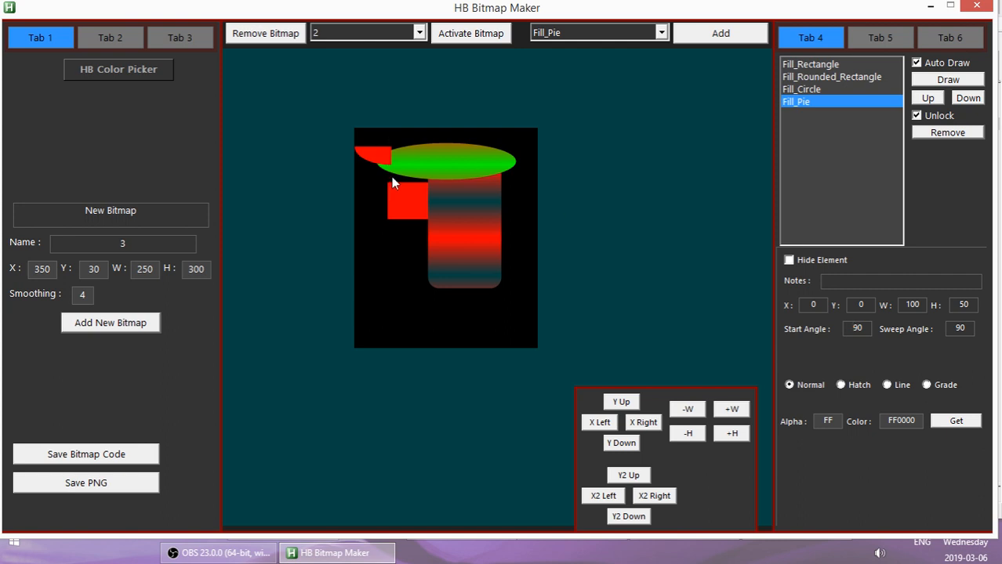
# Set the pie's sweep angle to 290 and its start angle to -90.
pyautogui.click(955, 329)
pyautogui.write('2')
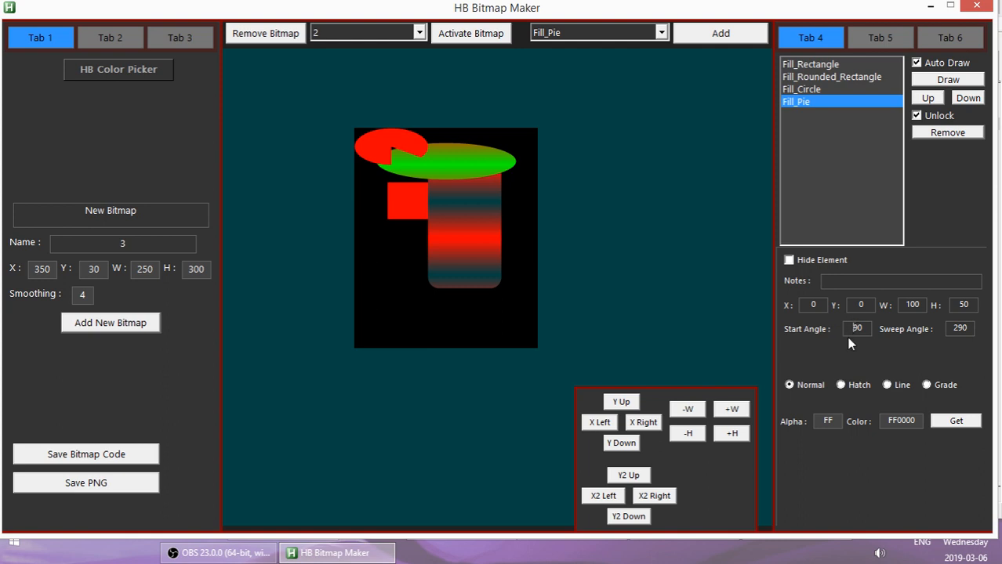
pyautogui.write('-')
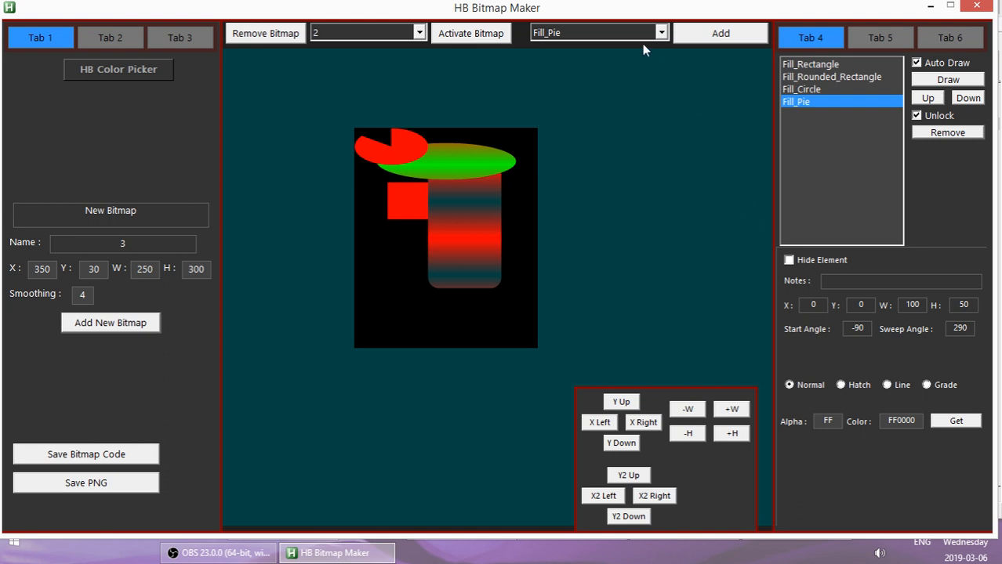
# Hide the pie, circle, rounded rectangle and rectangle elements, and add a Draw_Bezier element.
pyautogui.click(661, 32)
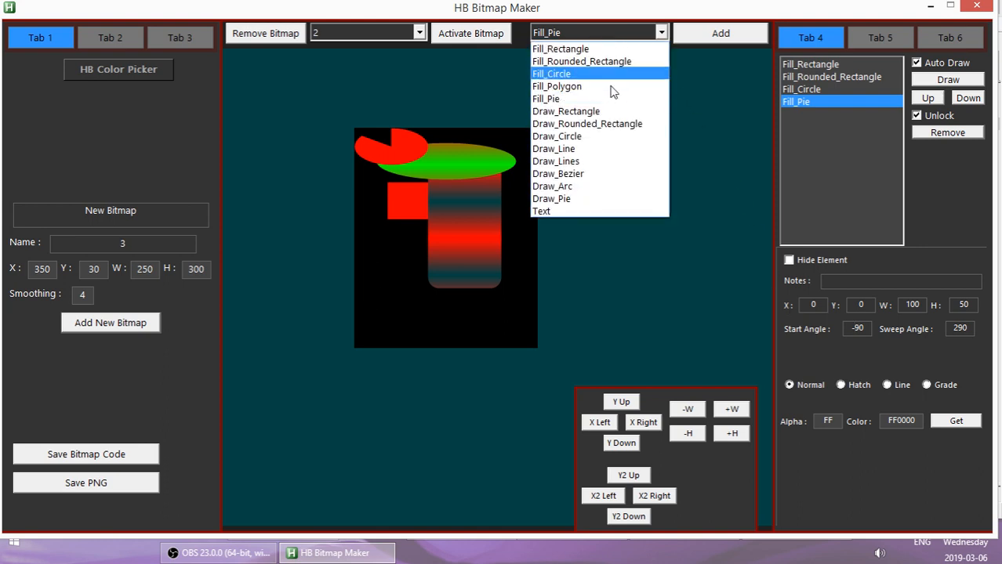
pyautogui.click(593, 174)
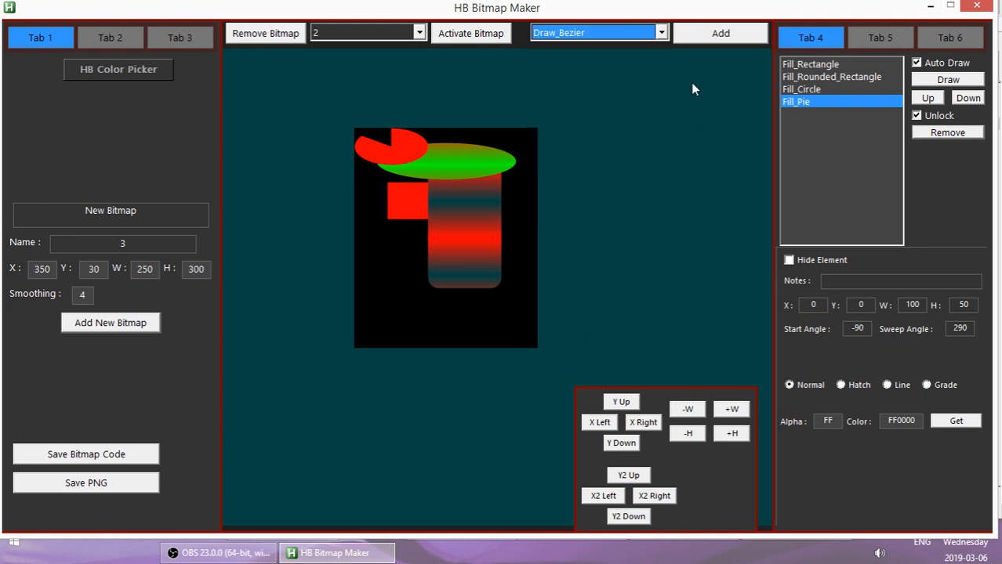
pyautogui.click(789, 260)
pyautogui.click(805, 88)
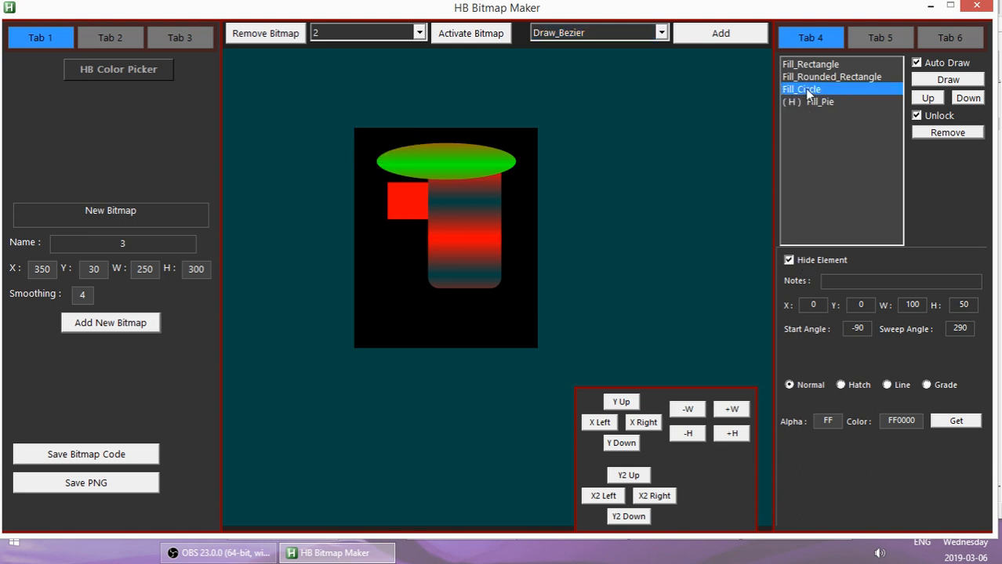
pyautogui.click(817, 259)
pyautogui.click(815, 78)
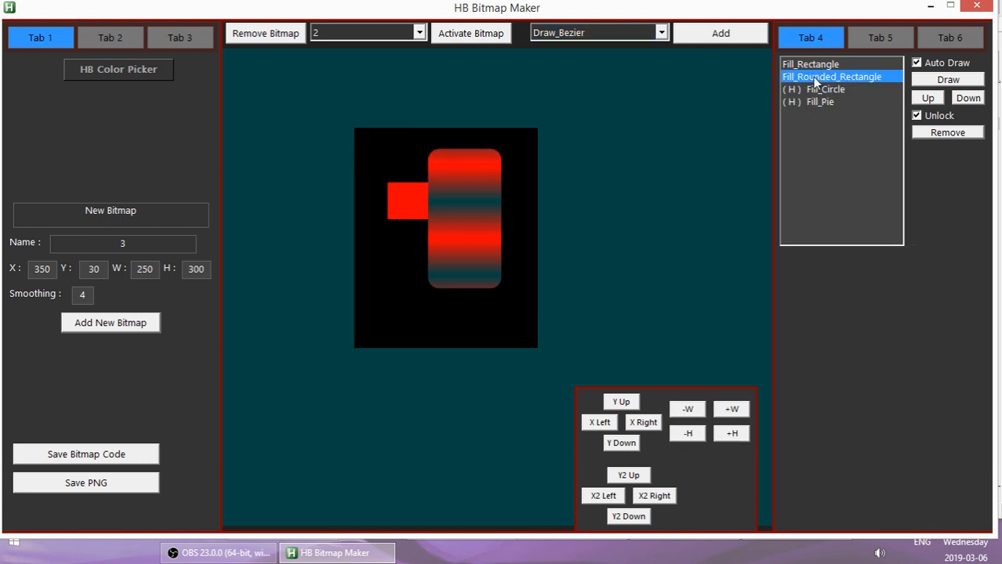
pyautogui.click(829, 260)
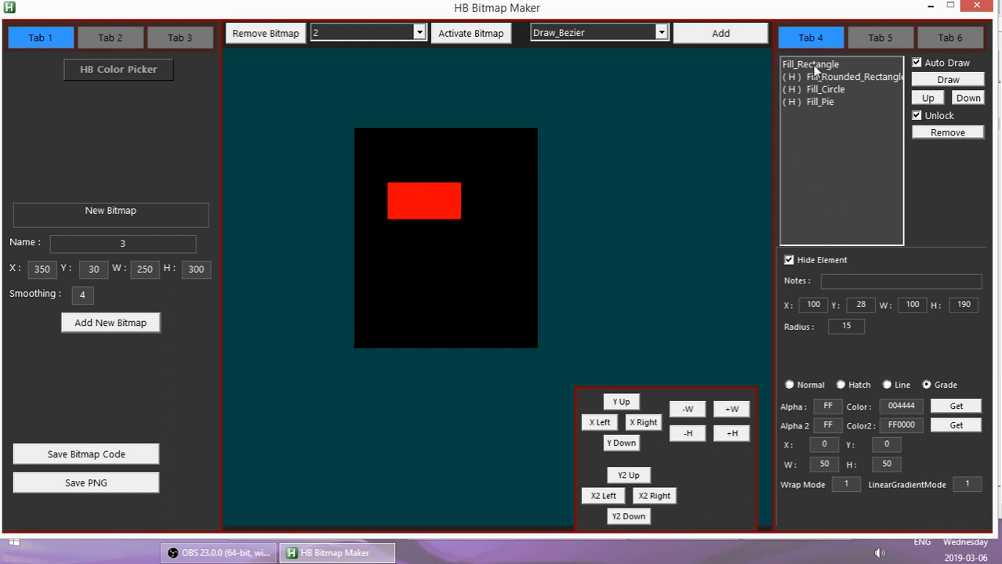
pyautogui.click(819, 64)
pyautogui.click(818, 258)
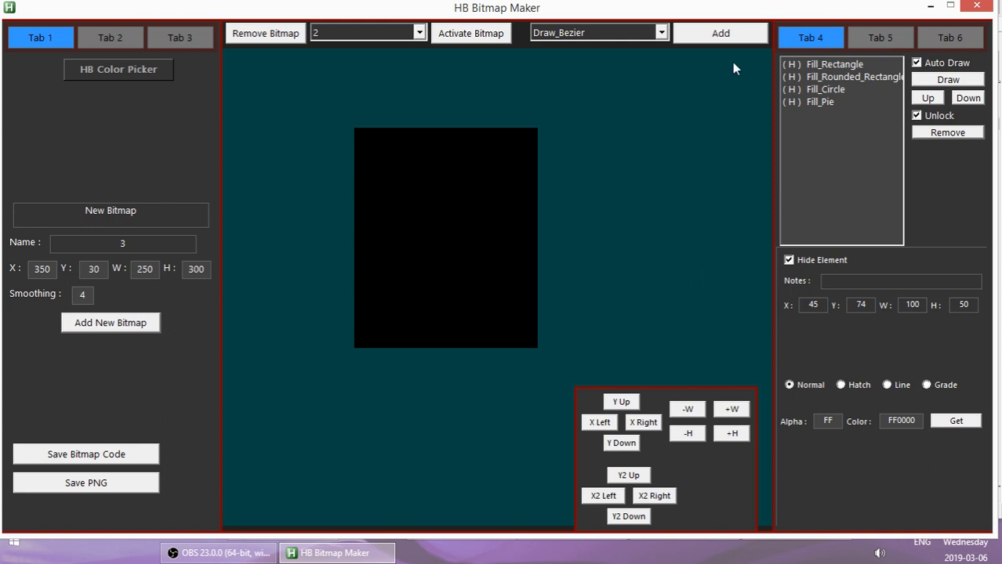
pyautogui.click(719, 32)
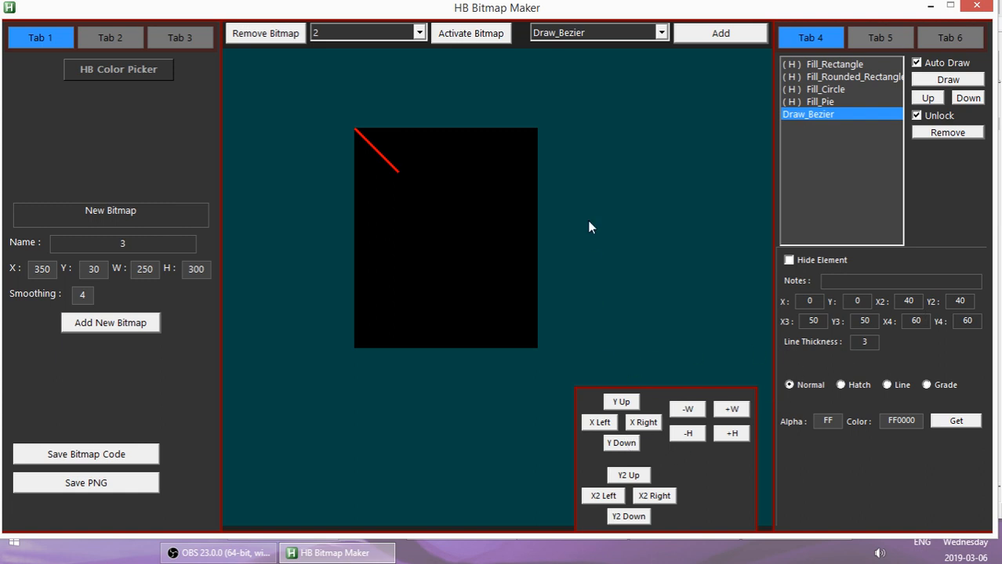
# Add a Draw_Line element and position it from X 40, Y 130 to X2 180, Y2 90.
pyautogui.click(595, 32)
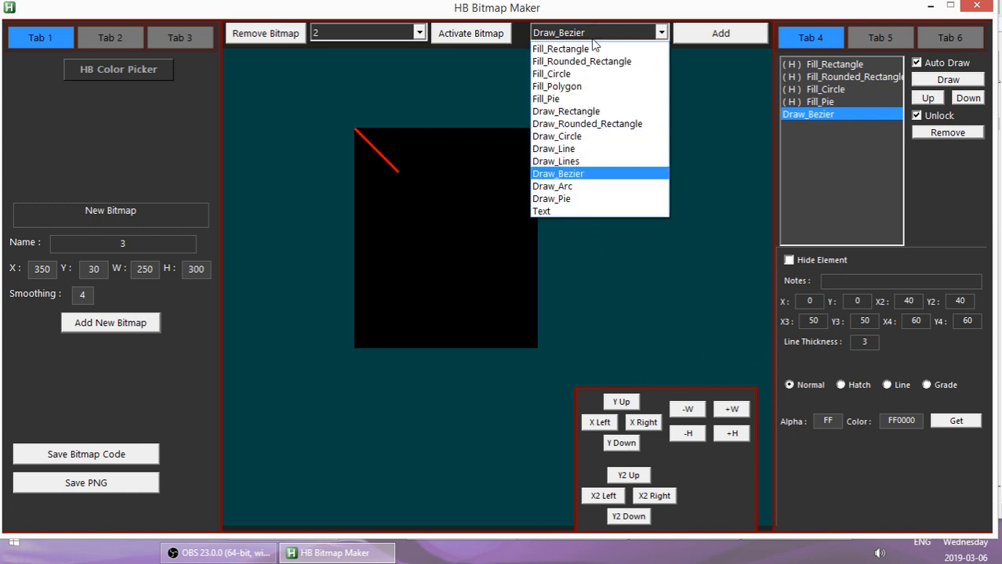
pyautogui.click(581, 149)
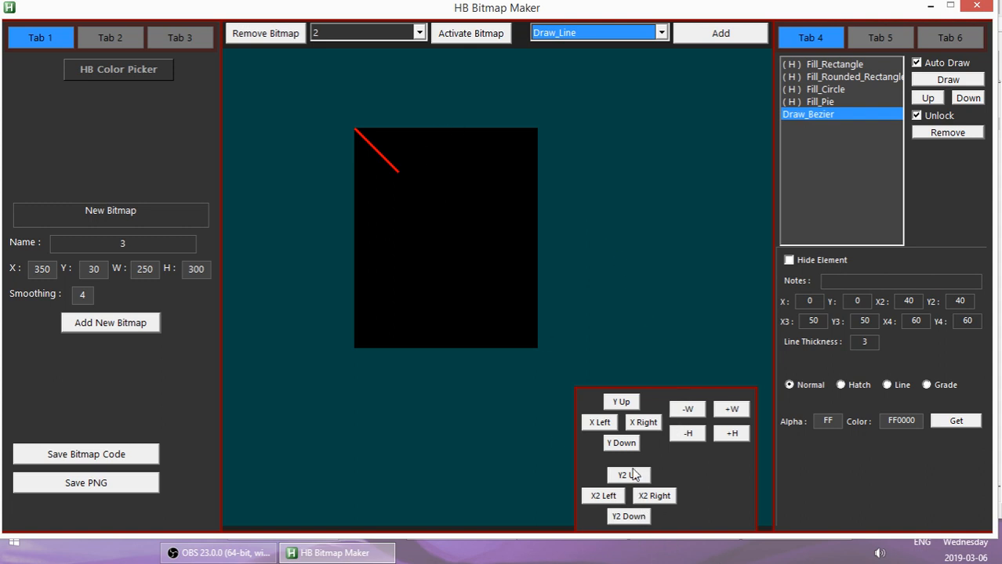
pyautogui.click(698, 33)
pyautogui.moveTo(670, 503); pyautogui.dragTo(637, 526)
pyautogui.click(620, 445)
pyautogui.moveTo(620, 449); pyautogui.dragTo(642, 424)
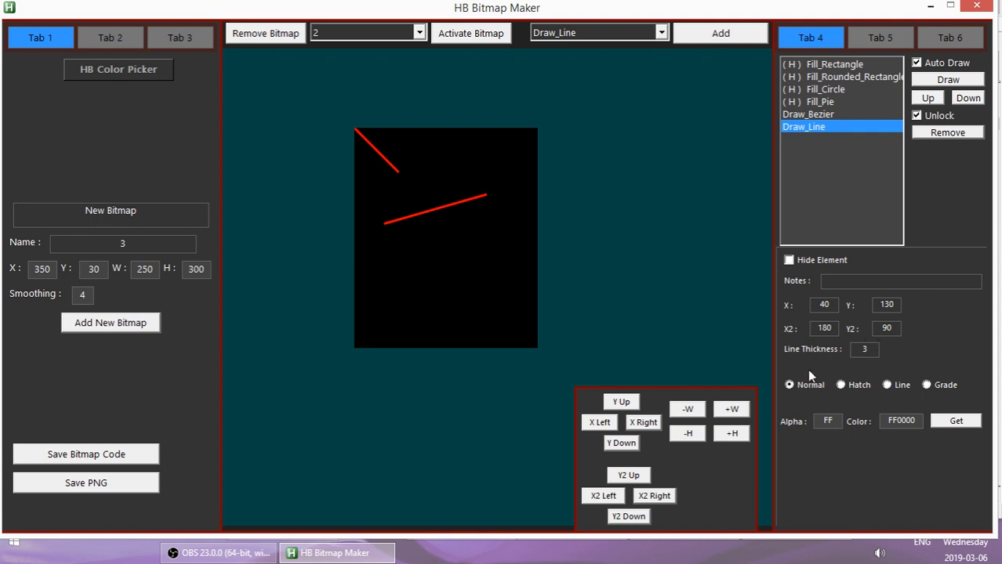
# Set the line's thickness to 13 and try the Hatch and Line fills before leaving it on Grade.
pyautogui.click(855, 349)
pyautogui.write('1')
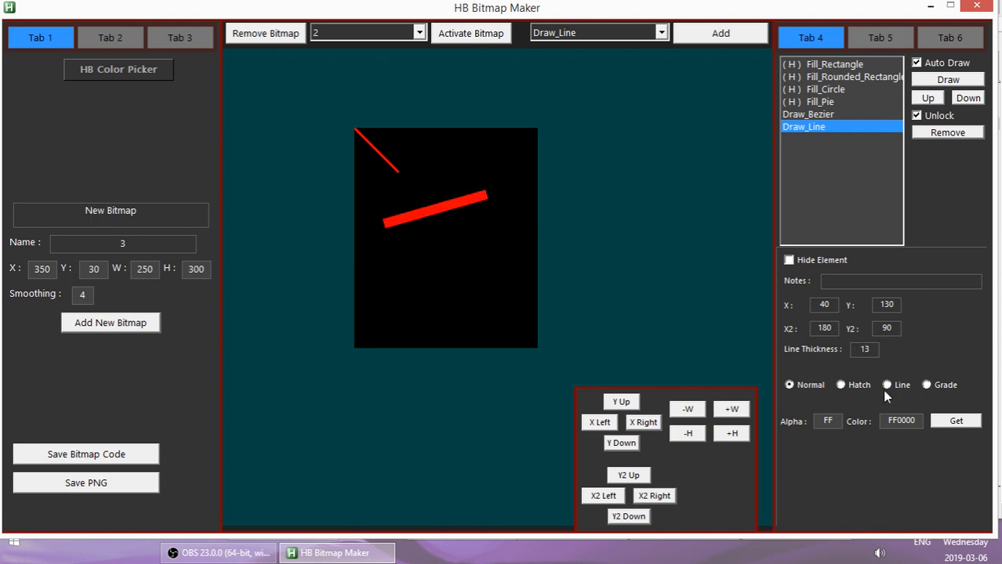
pyautogui.click(842, 384)
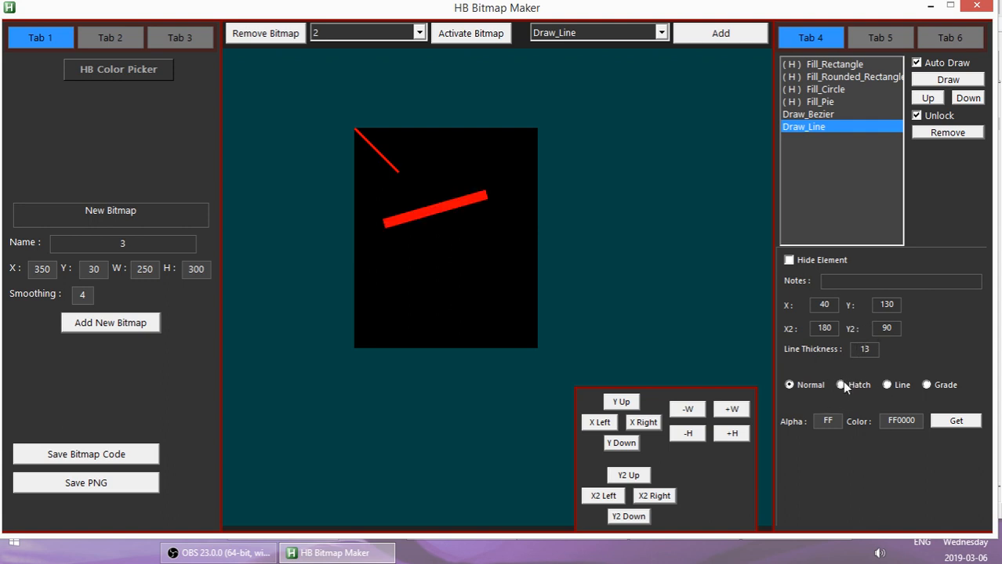
pyautogui.click(890, 385)
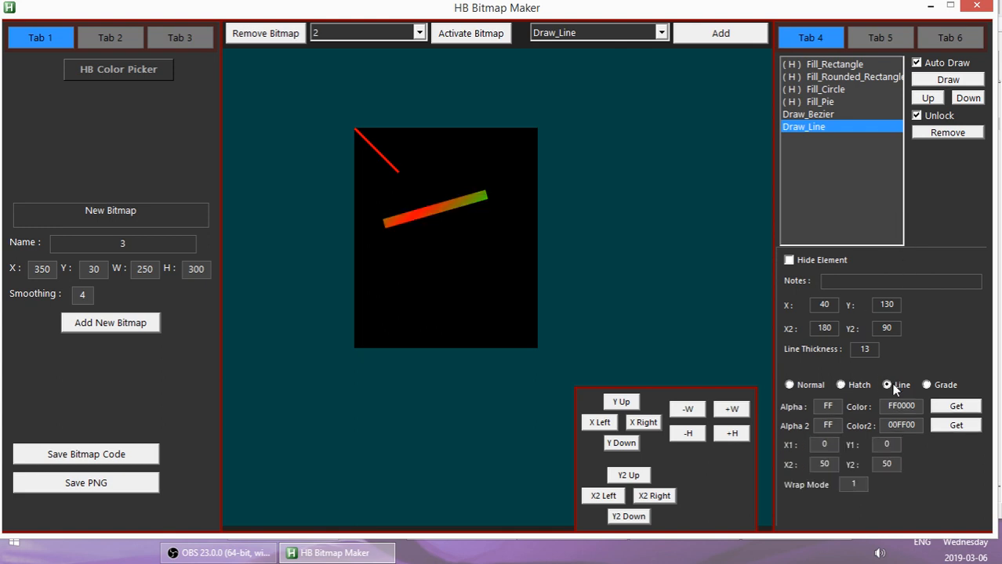
pyautogui.click(943, 388)
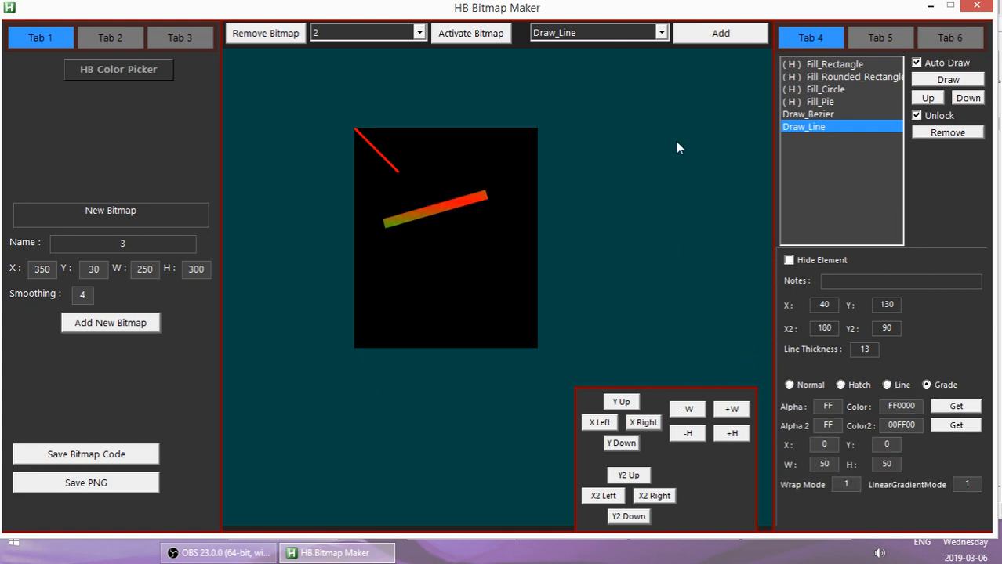
# Unhide the pie, circle, rounded rectangle and rectangle elements.
pyautogui.click(815, 102)
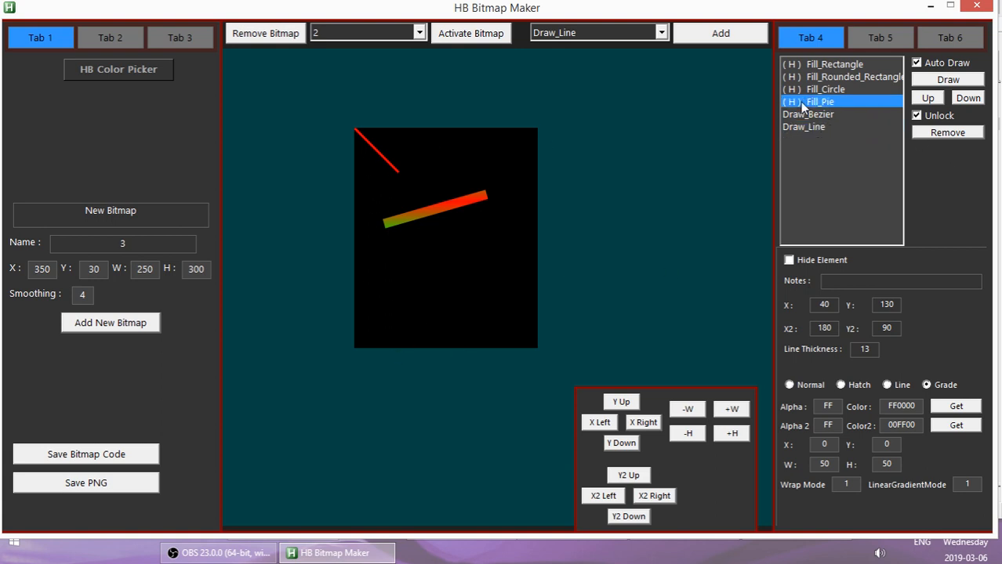
pyautogui.click(790, 260)
pyautogui.click(804, 88)
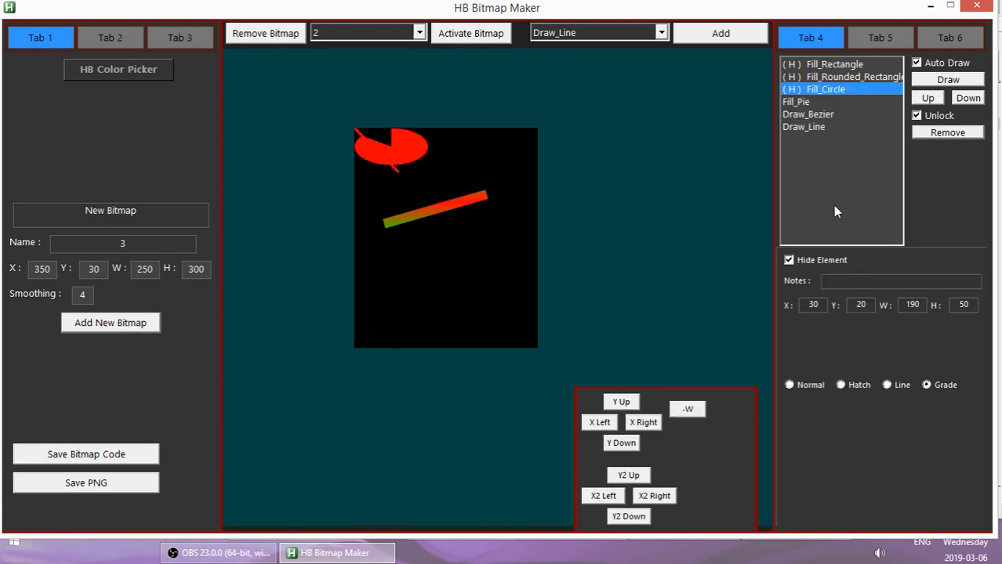
pyautogui.click(789, 260)
pyautogui.click(817, 77)
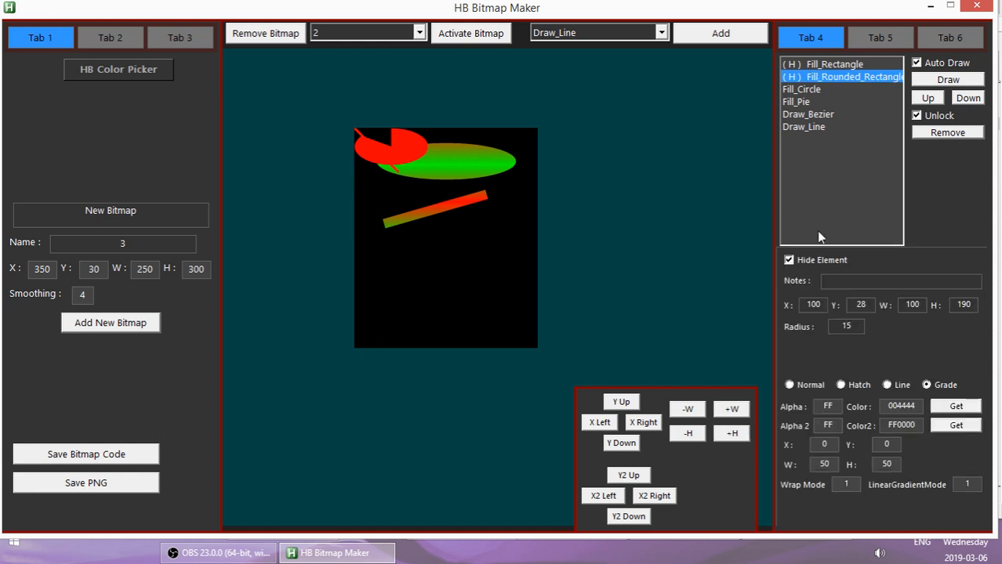
pyautogui.click(814, 261)
pyautogui.click(823, 64)
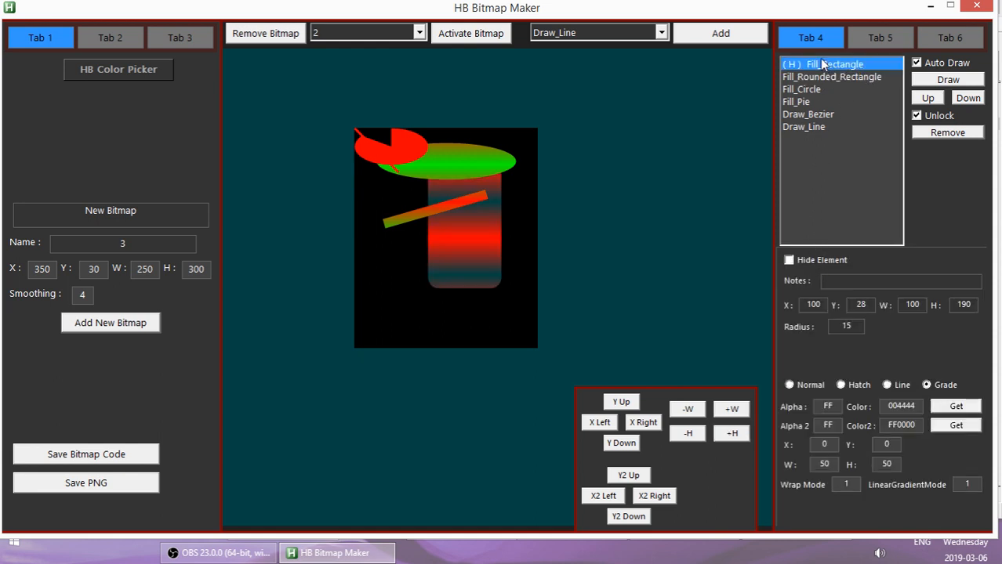
pyautogui.click(816, 259)
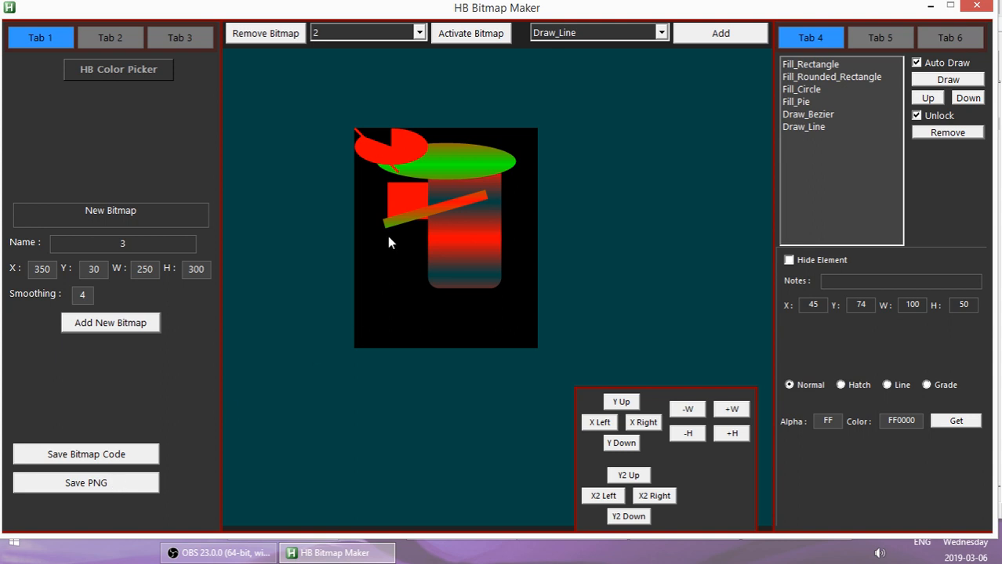
# Move bitmap 2 aside on the canvas, add a new 250 by 300 bitmap named 3, and place it beside bitmap 2.
pyautogui.moveTo(388, 236); pyautogui.dragTo(460, 132)
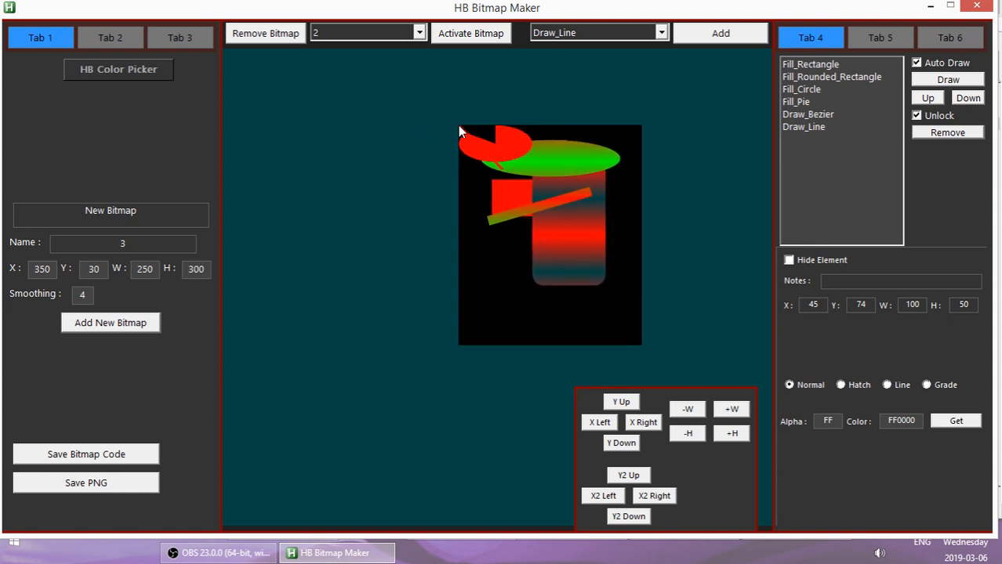
pyautogui.click(119, 325)
pyautogui.moveTo(270, 90)
pyautogui.mouseDown()
pyautogui.moveTo(306, 137)
pyautogui.moveTo(255, 94)
pyautogui.mouseUp()
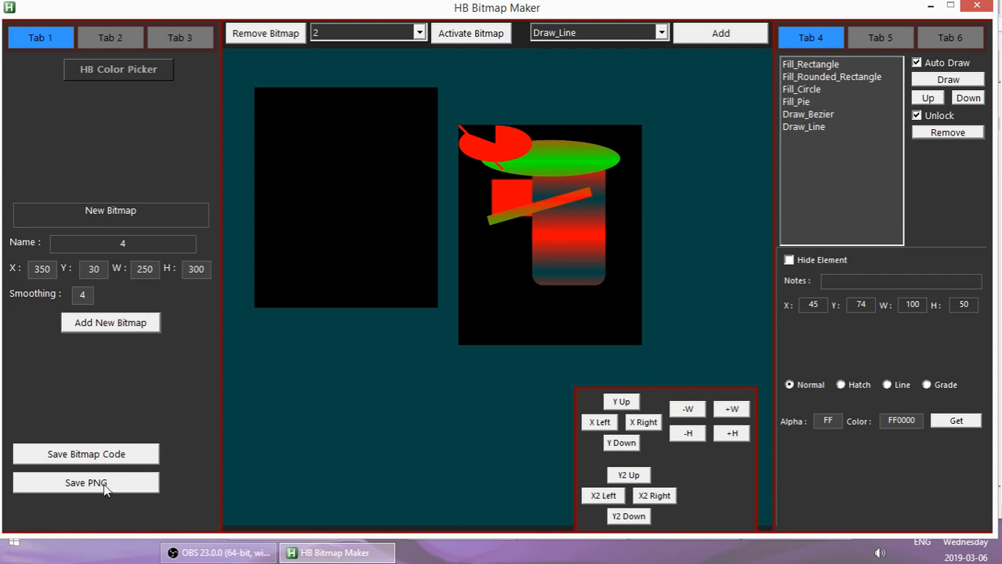
# Repeatedly minimize and restore the HB Bitmap Maker window, selecting elements in the list to check how the active bitmap redraws.
pyautogui.click(931, 8)
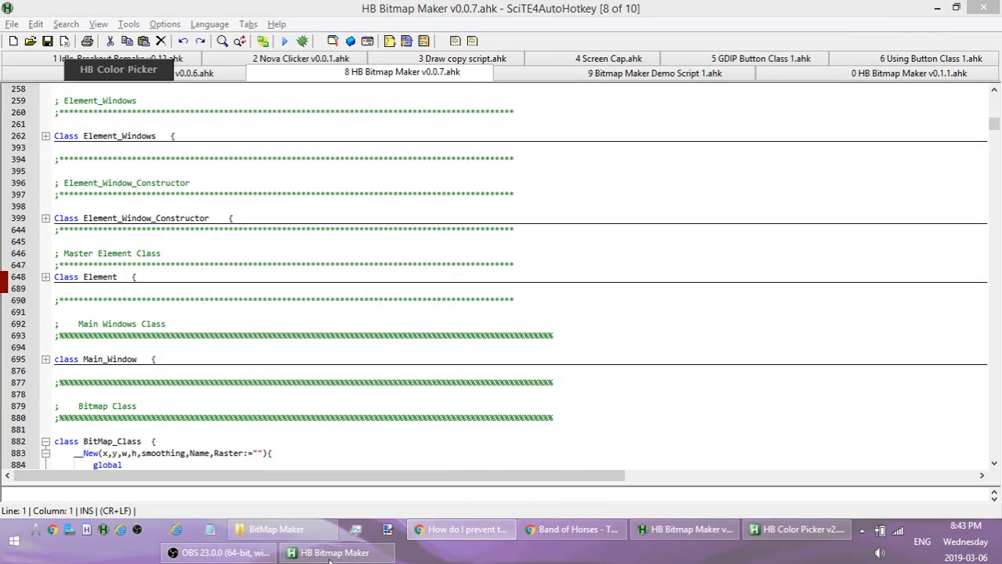
pyautogui.click(329, 555)
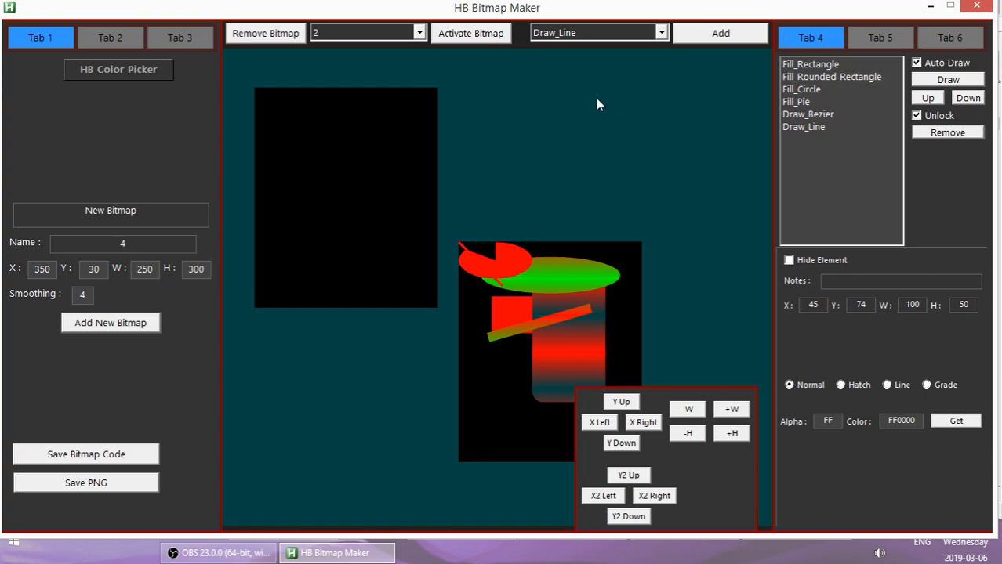
pyautogui.click(932, 7)
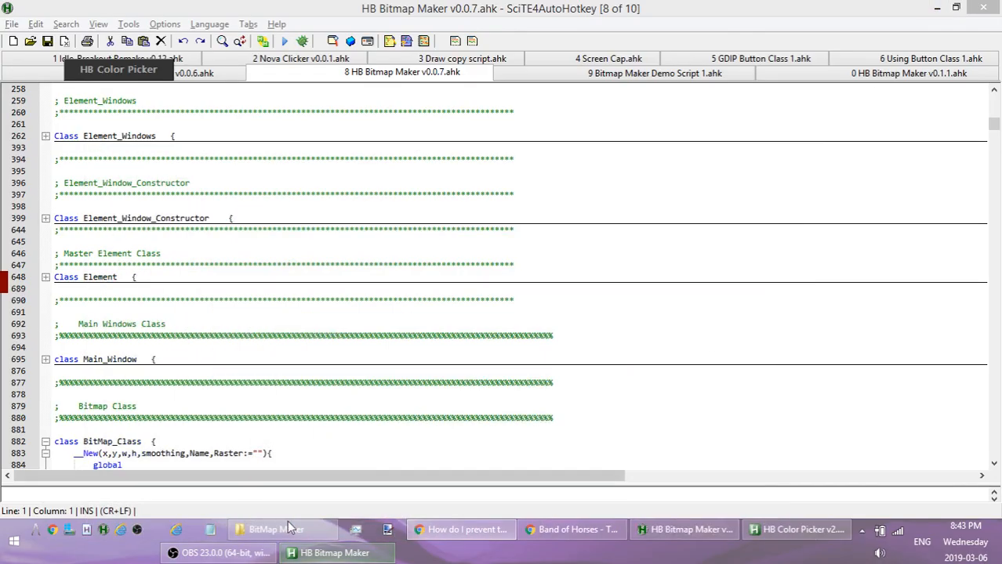
pyautogui.click(345, 553)
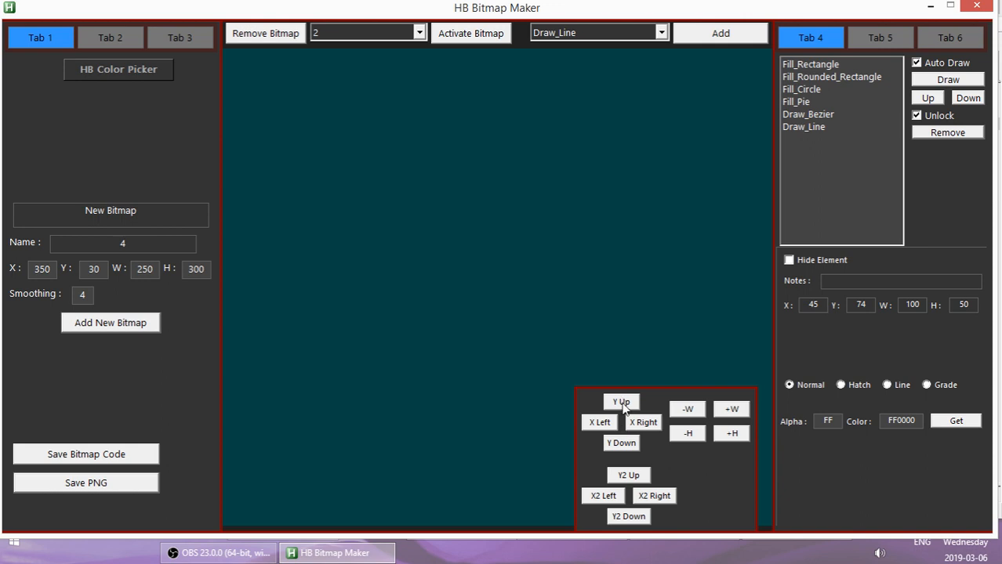
pyautogui.click(781, 149)
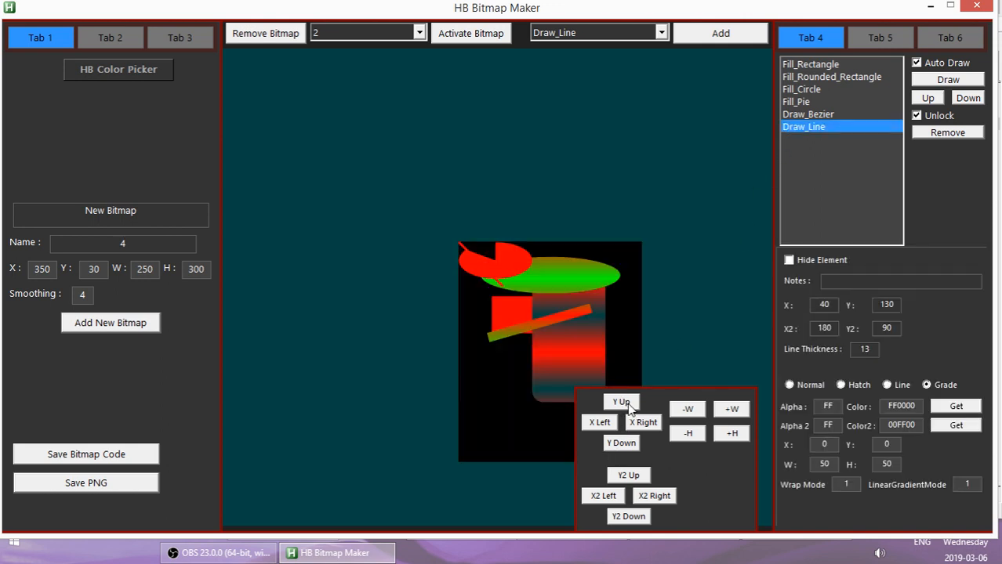
pyautogui.click(812, 113)
pyautogui.click(807, 77)
pyautogui.click(813, 115)
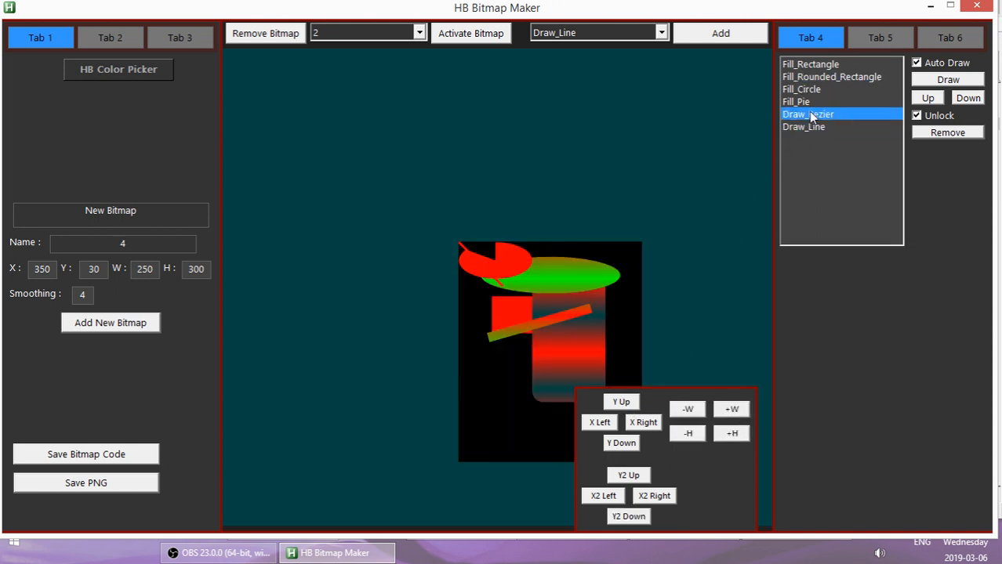
pyautogui.click(930, 5)
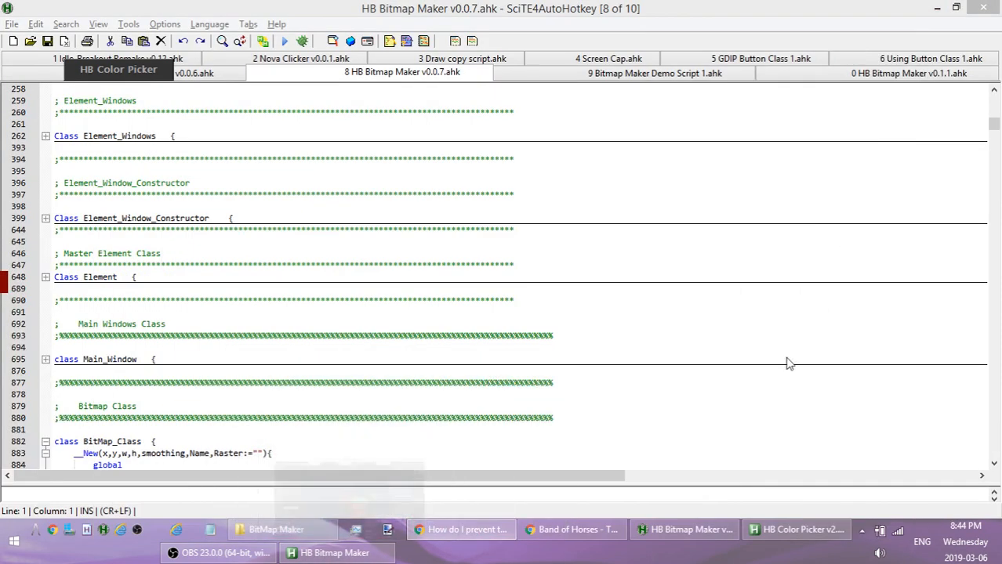
pyautogui.click(333, 553)
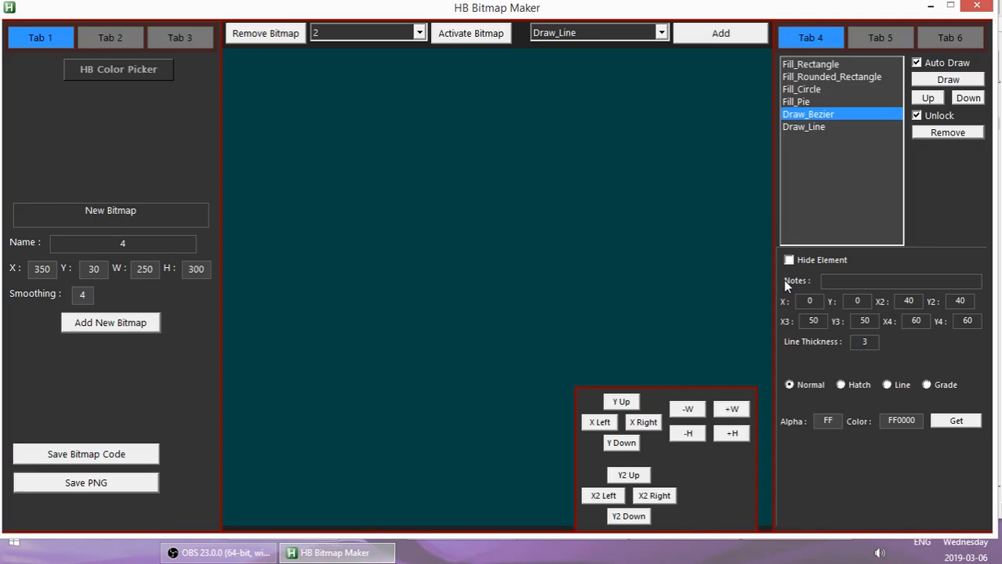
pyautogui.click(825, 89)
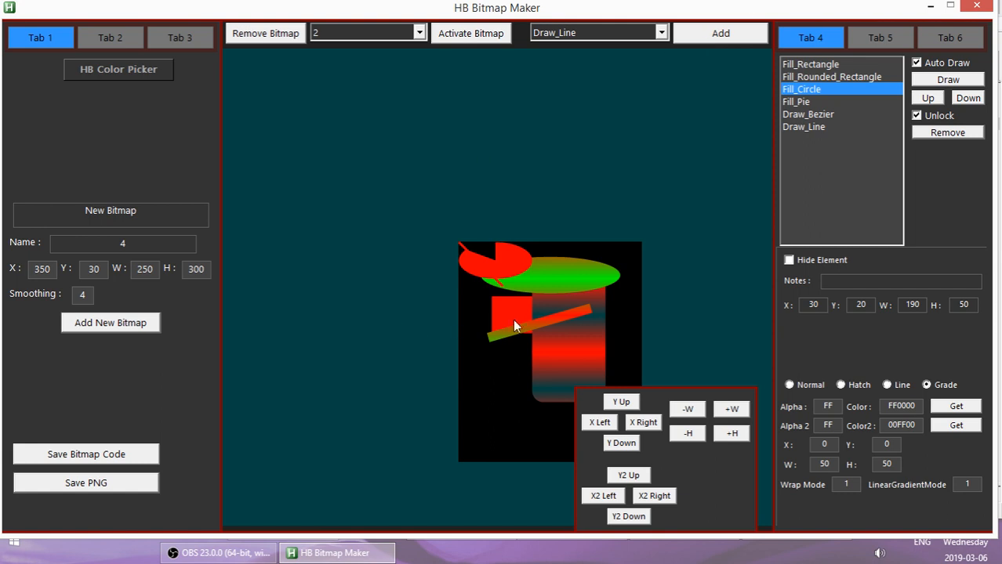
pyautogui.click(920, 62)
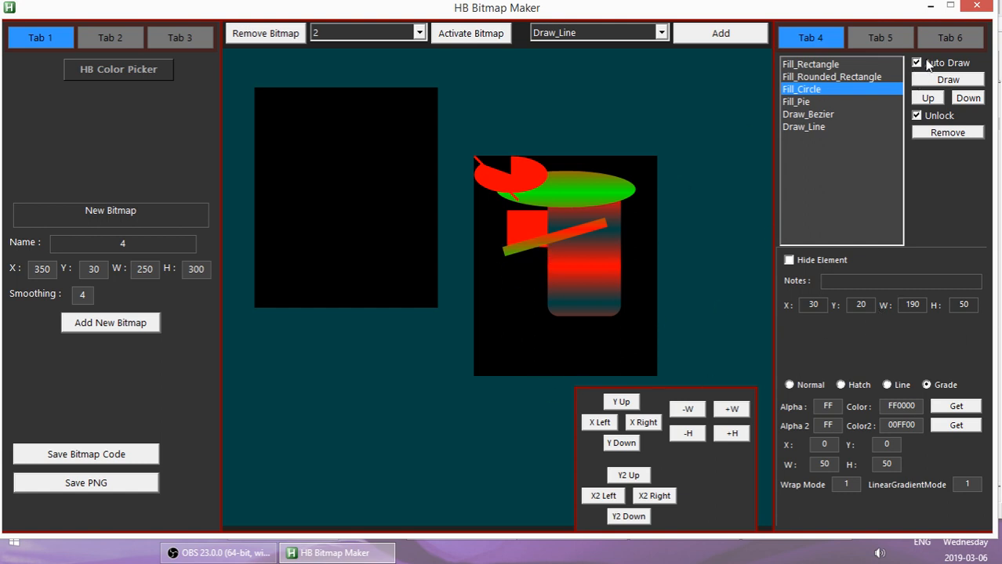
pyautogui.click(933, 80)
pyautogui.click(934, 66)
# Open Test Saved PNG from the BitMap Maker folder to examine the exported image, close it and return to HB Bitmap Maker.
pyautogui.click(927, 5)
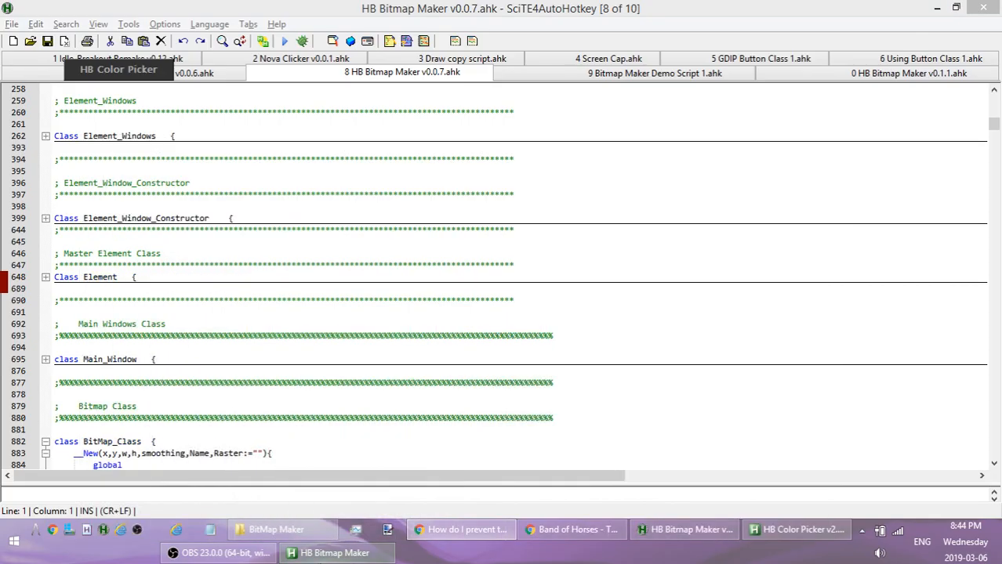
pyautogui.click(294, 534)
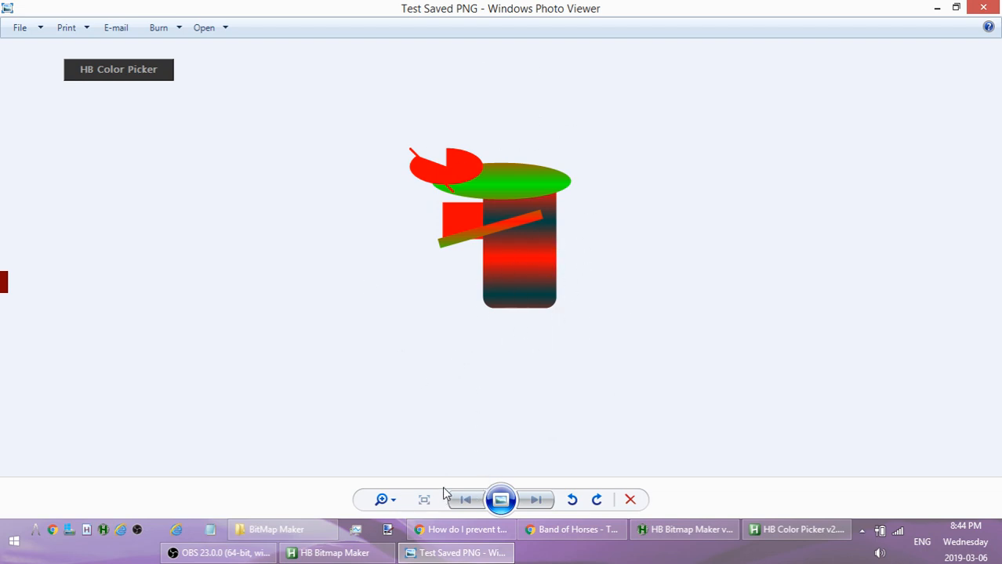
pyautogui.click(983, 7)
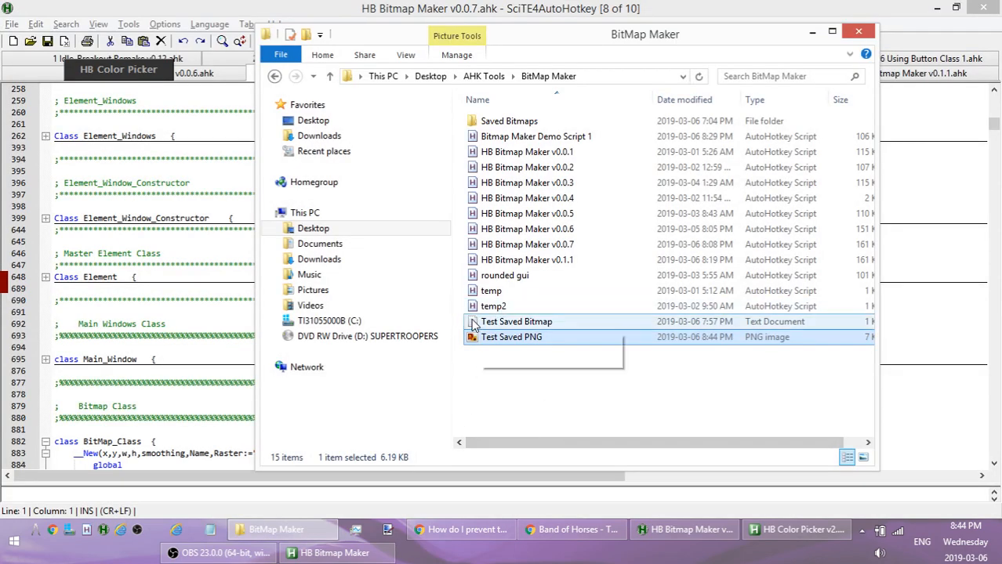
pyautogui.click(812, 32)
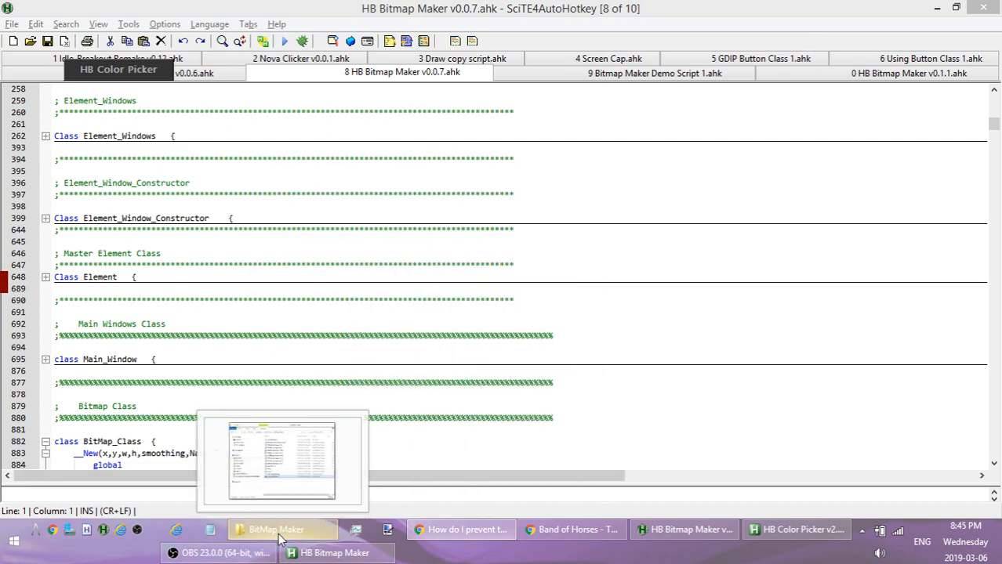
pyautogui.click(330, 553)
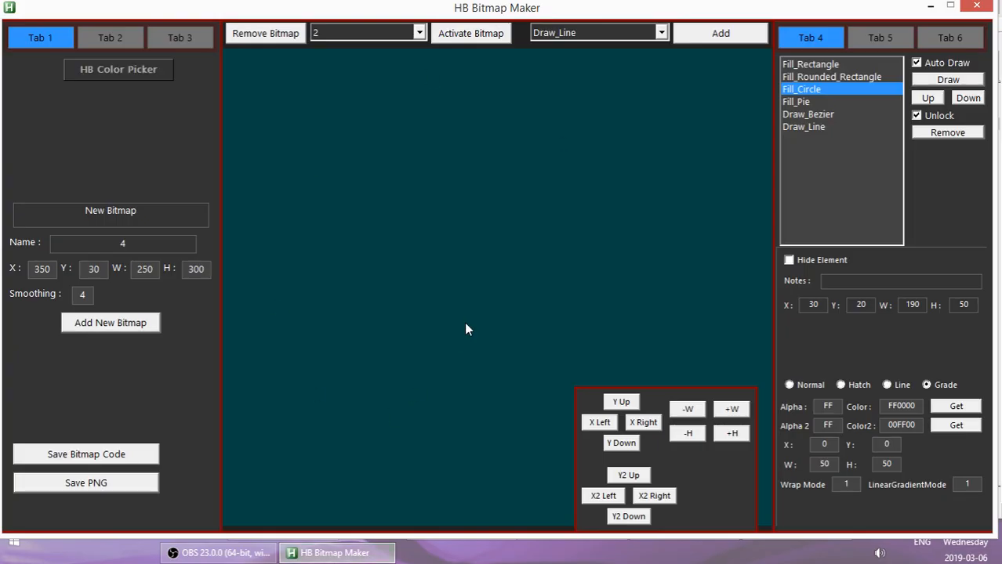
# Select the Draw_Bezier element to redraw bitmap 2, and reposition both bitmaps side by side on the canvas.
pyautogui.click(807, 114)
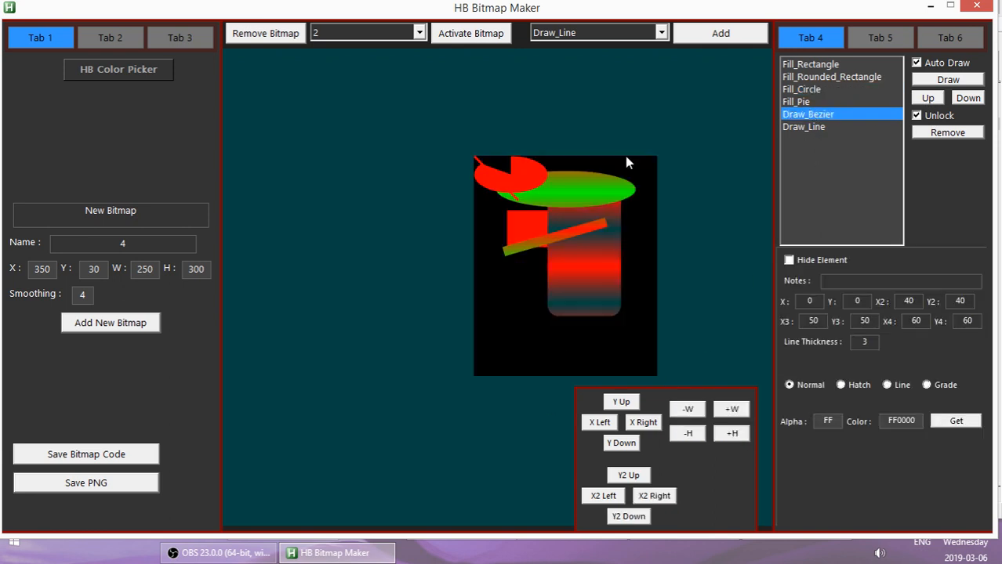
pyautogui.moveTo(527, 193); pyautogui.dragTo(476, 125)
pyautogui.moveTo(254, 93); pyautogui.dragTo(330, 185)
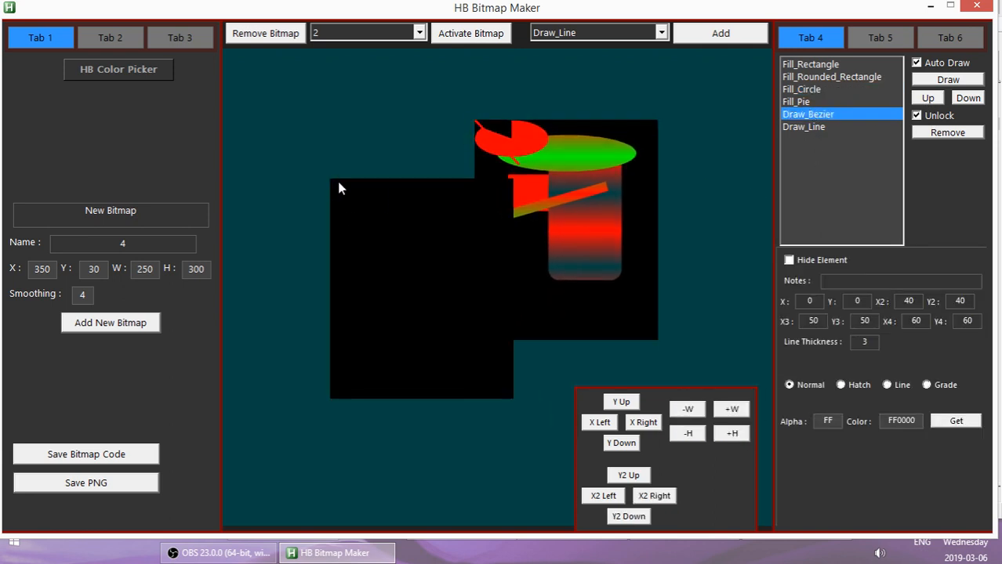
pyautogui.moveTo(391, 237); pyautogui.dragTo(294, 135)
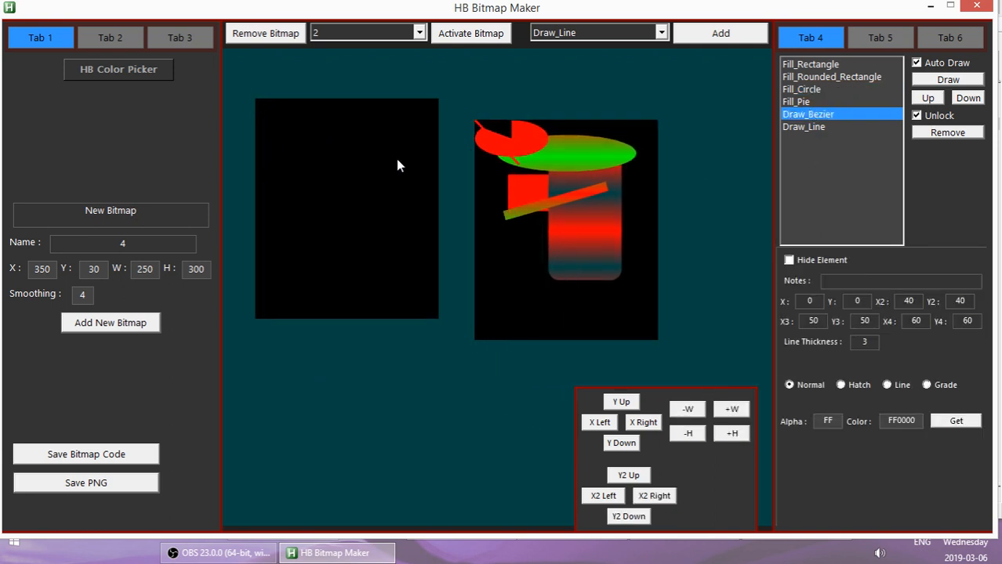
pyautogui.moveTo(524, 161); pyautogui.dragTo(501, 118)
pyautogui.moveTo(396, 145); pyautogui.dragTo(278, 106)
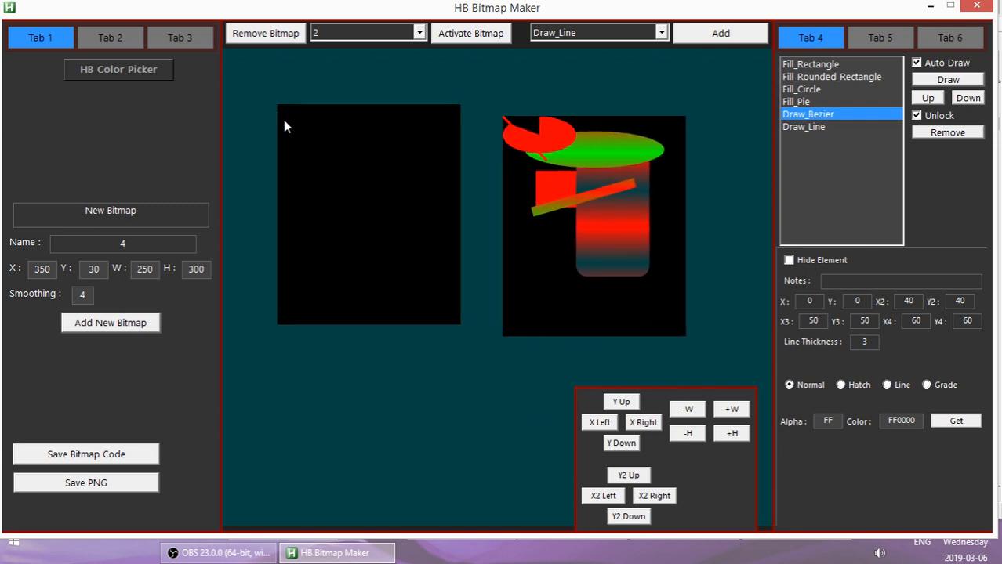
# Activate bitmap 3 and add a Draw_Line element to it.
pyautogui.click(363, 33)
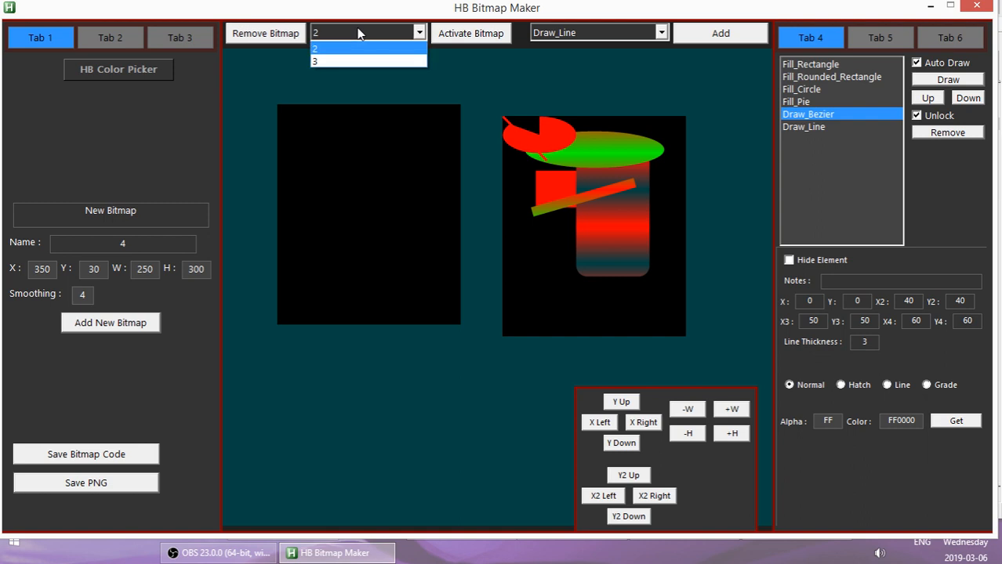
pyautogui.click(351, 61)
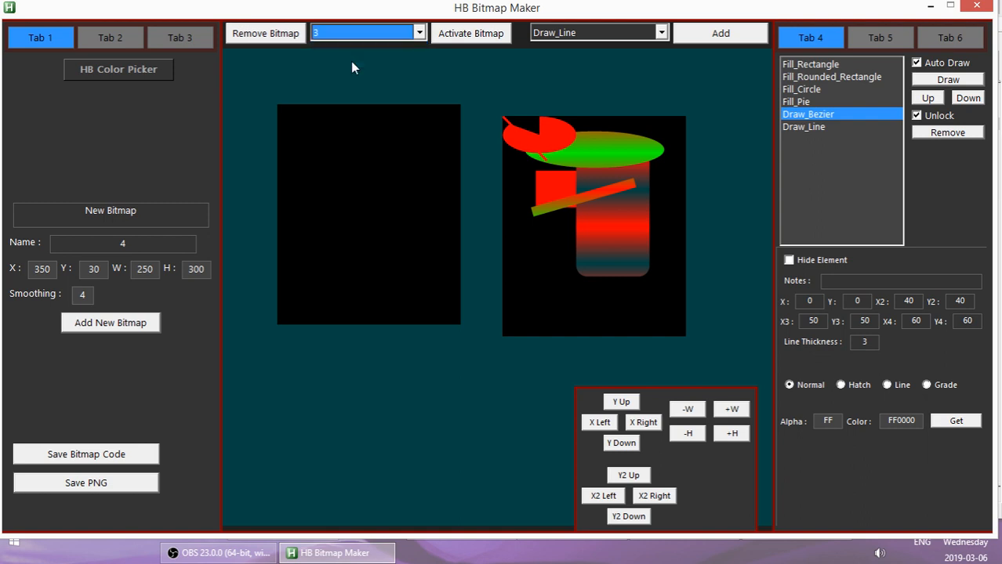
pyautogui.click(478, 35)
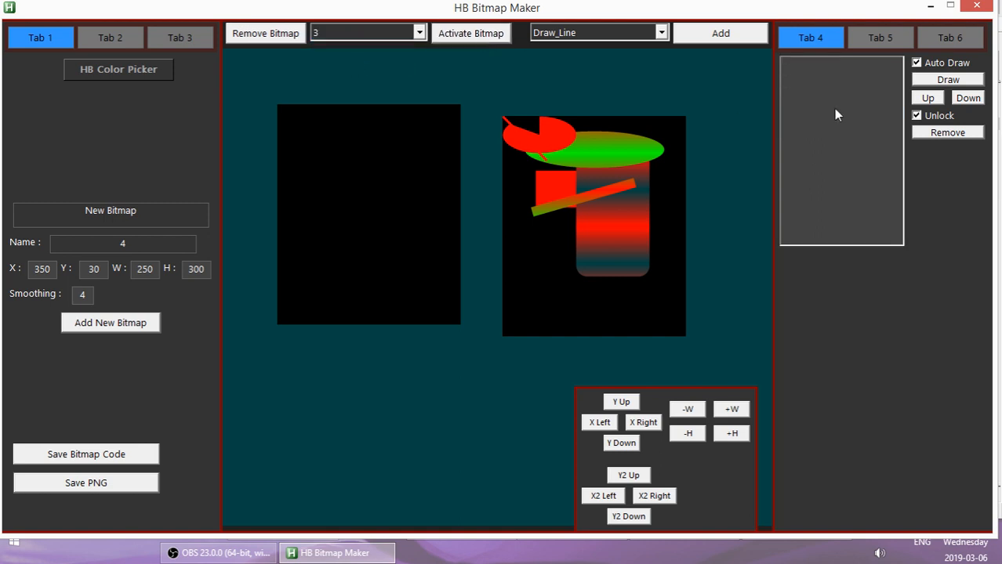
pyautogui.click(698, 34)
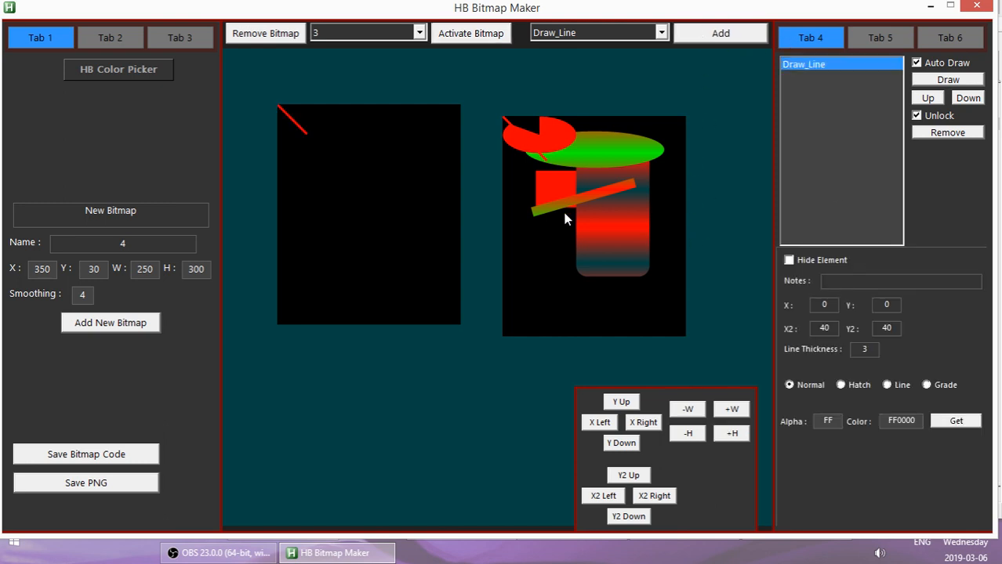
# Reactivate bitmap 2 and move both bitmaps to new places on the canvas.
pyautogui.click(357, 30)
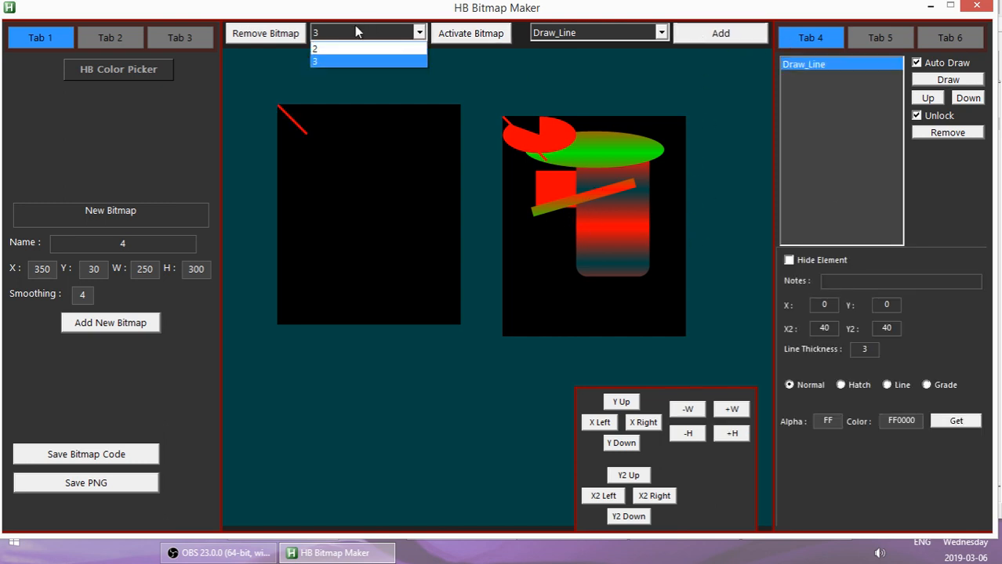
pyautogui.click(358, 49)
pyautogui.click(476, 35)
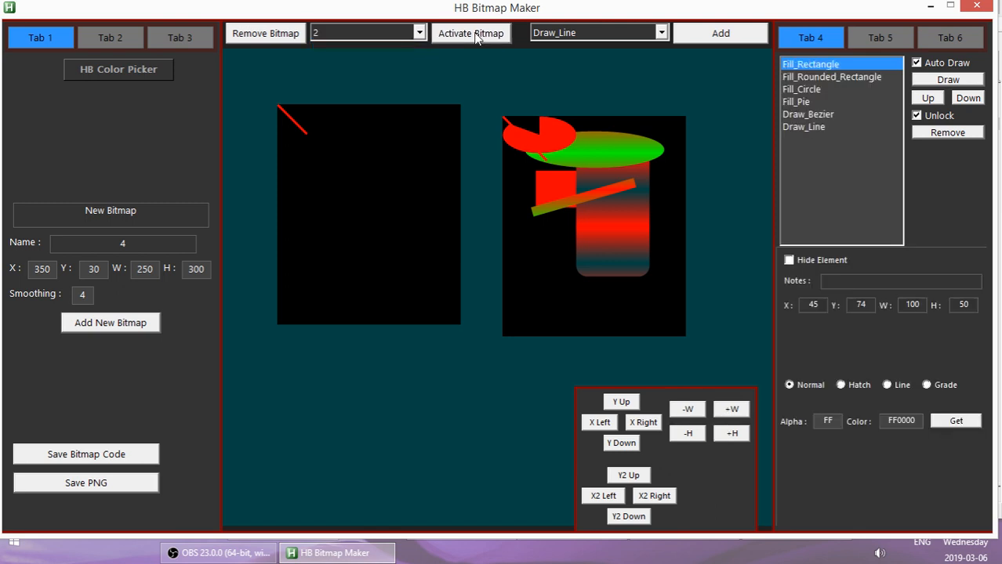
pyautogui.moveTo(560, 170); pyautogui.dragTo(519, 116)
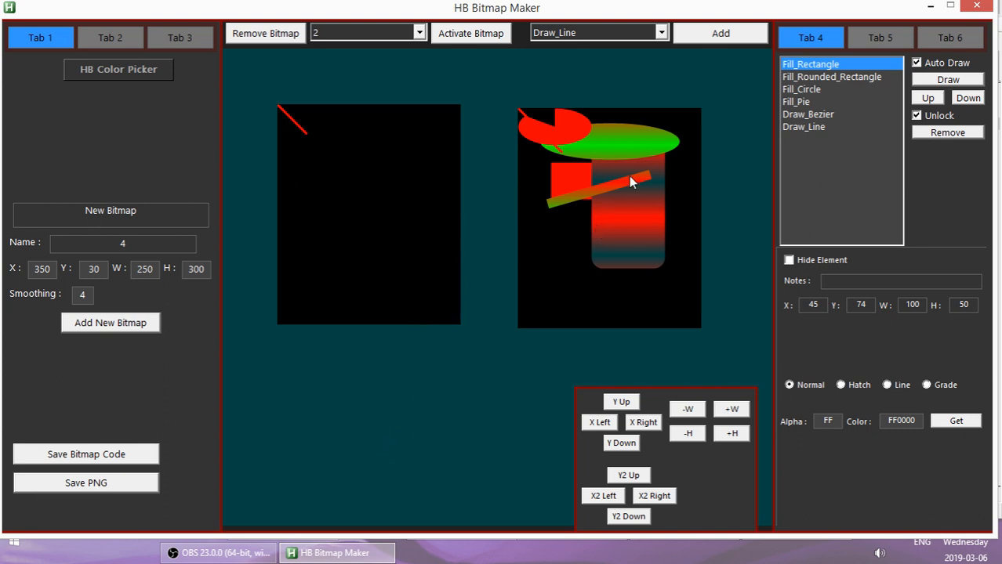
pyautogui.moveTo(629, 175); pyautogui.dragTo(558, 108)
pyautogui.moveTo(321, 158); pyautogui.dragTo(293, 144)
# Make bitmap 3 the active bitmap again.
pyautogui.click(349, 33)
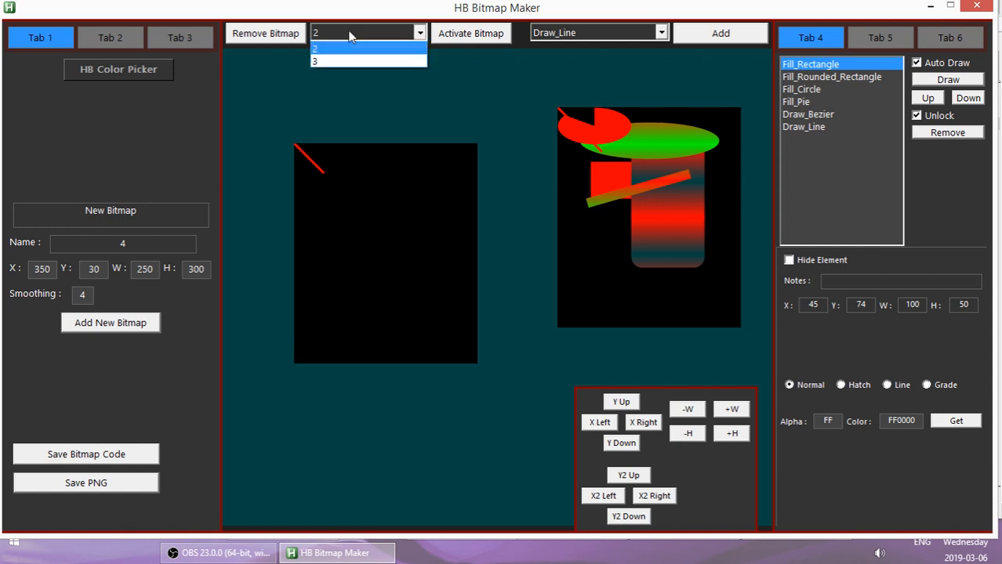
pyautogui.click(334, 58)
pyautogui.click(469, 34)
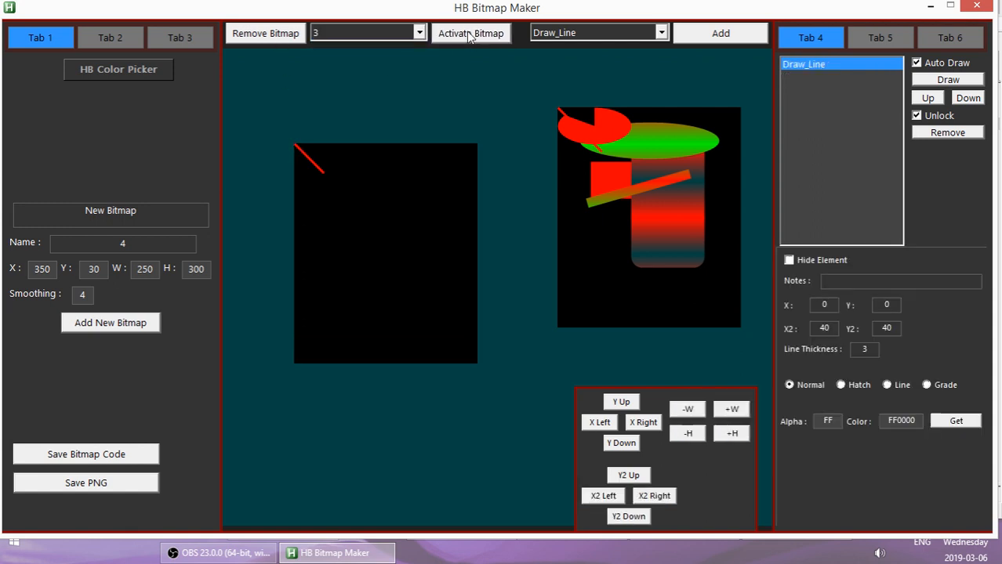
# Remove bitmap 3 and move the remaining bitmap 2 to the upper middle of the canvas.
pyautogui.click(244, 34)
pyautogui.moveTo(614, 170); pyautogui.dragTo(341, 102)
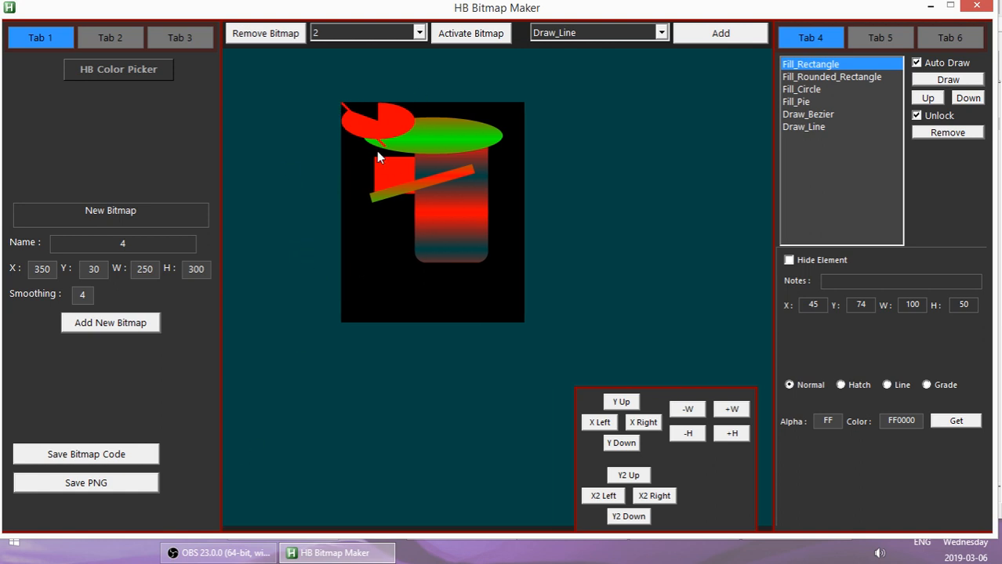
pyautogui.moveTo(377, 152); pyautogui.dragTo(348, 109)
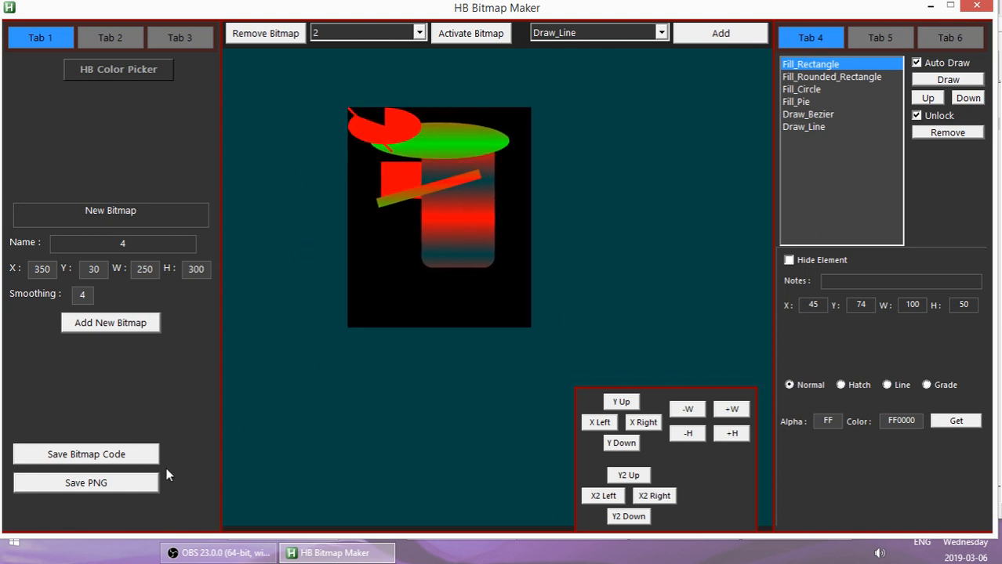
# Save the code of bitmap 2 and switch to the BitMap Maker folder in File Explorer.
pyautogui.click(79, 455)
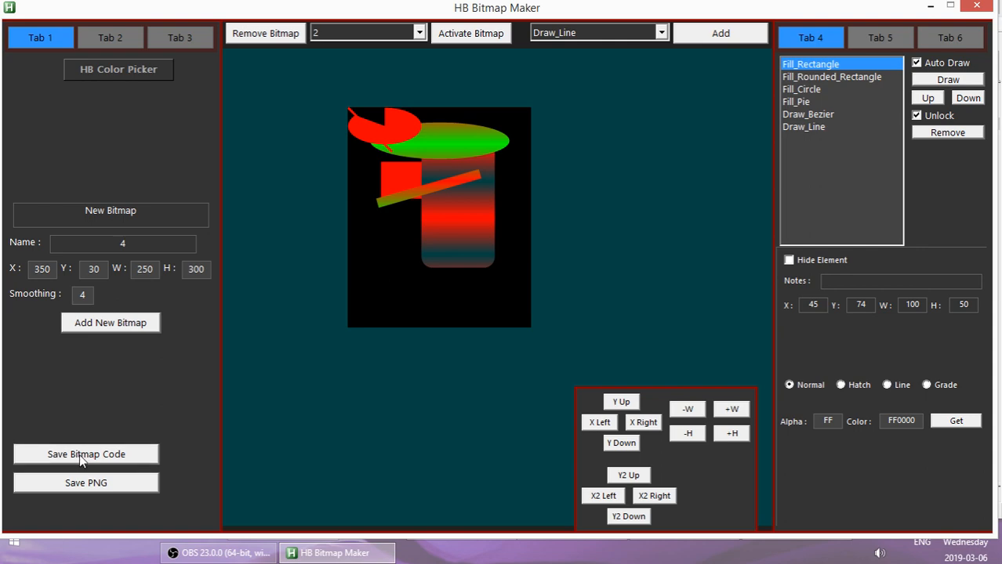
pyautogui.click(930, 6)
pyautogui.click(274, 531)
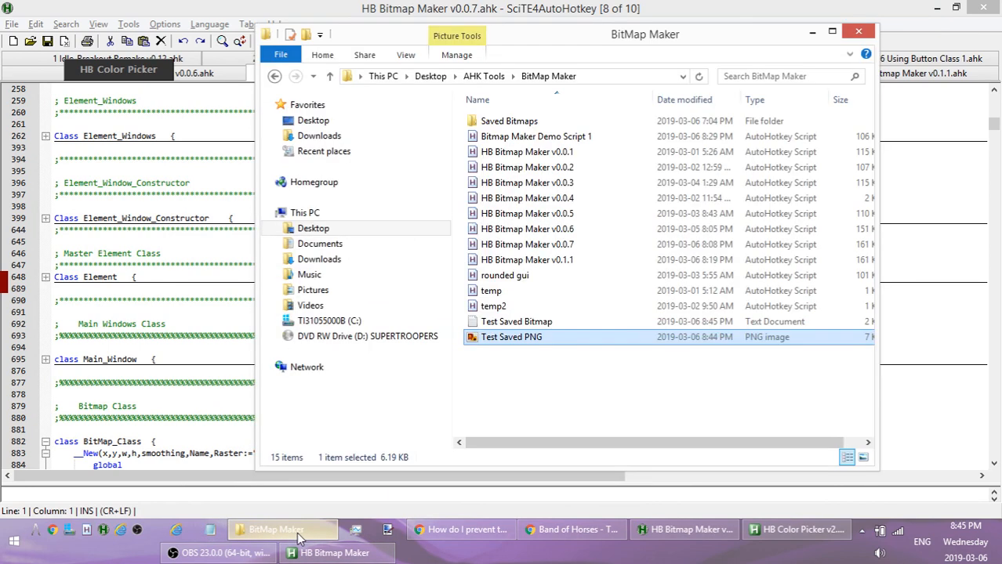
# Rename the Test Saved Bitmap text file as "some bitmap 1".
pyautogui.click(491, 326)
pyautogui.click(506, 328)
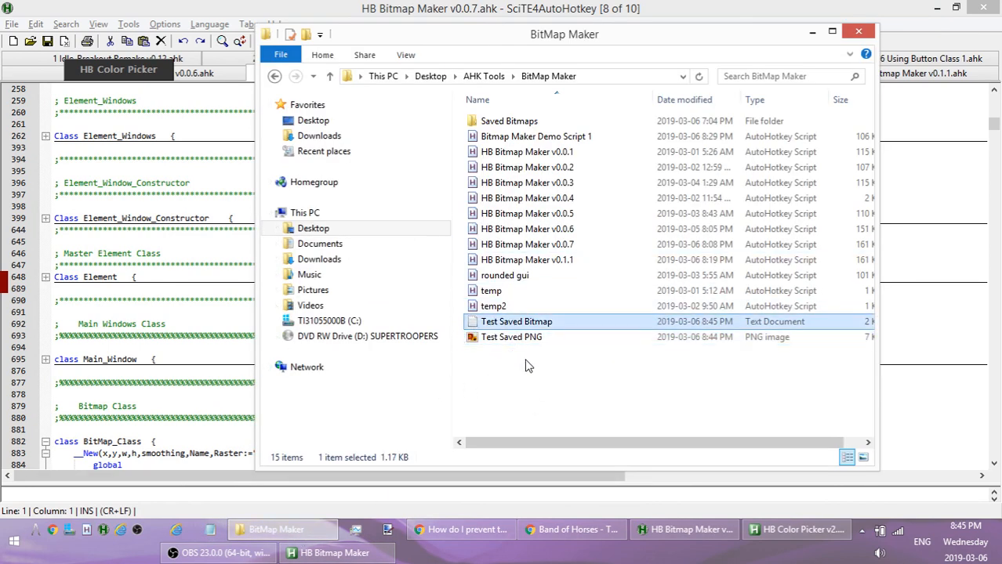
pyautogui.write('s')
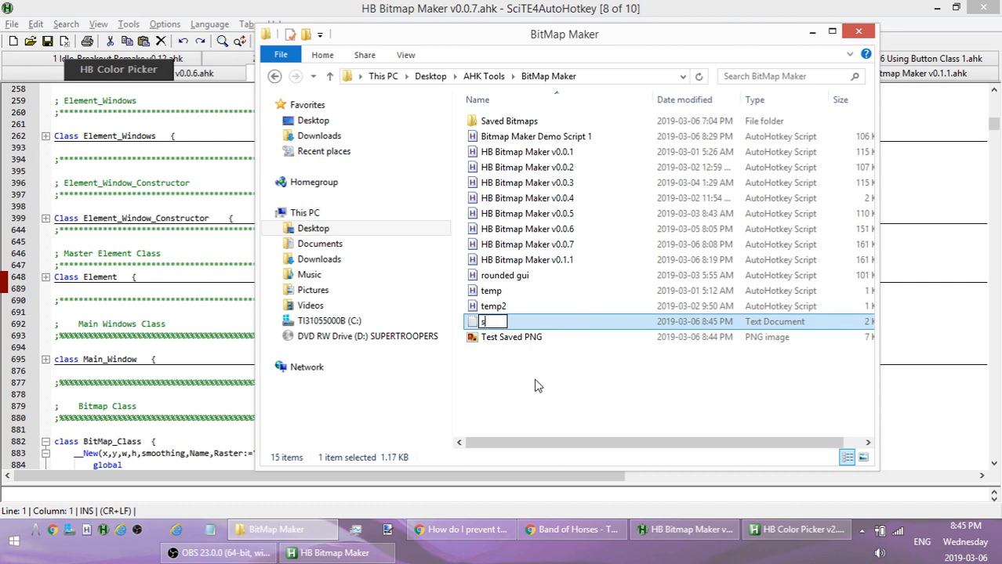
pyautogui.write('ome bit')
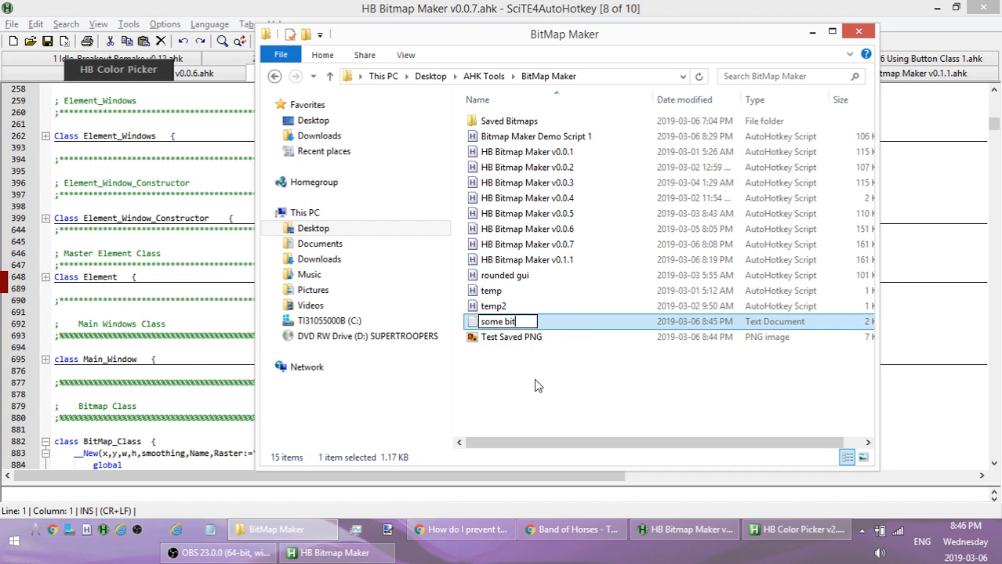
pyautogui.write(' m')
pyautogui.press('BackSpace')
pyautogui.write('map 1')
pyautogui.press('Return')
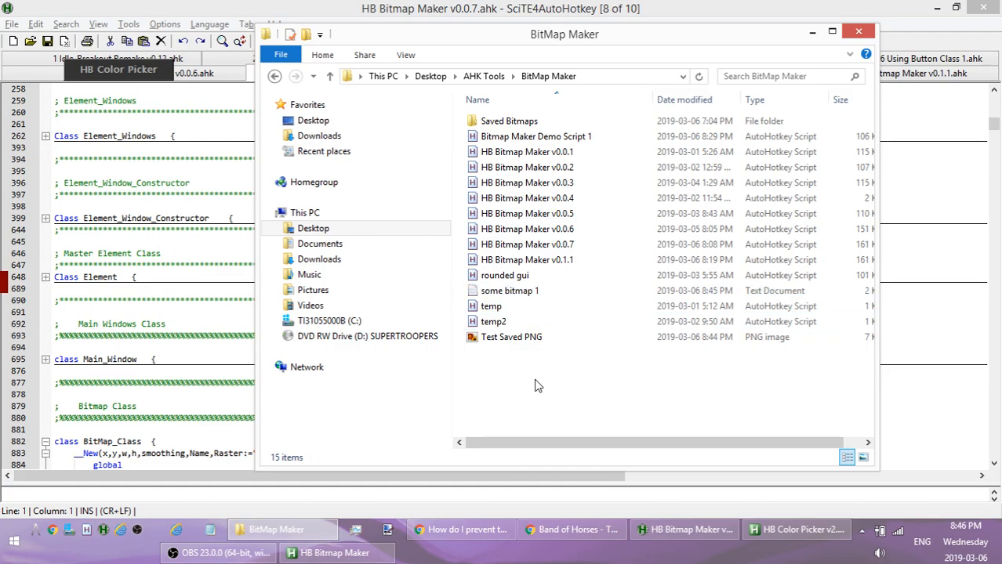
pyautogui.click(327, 554)
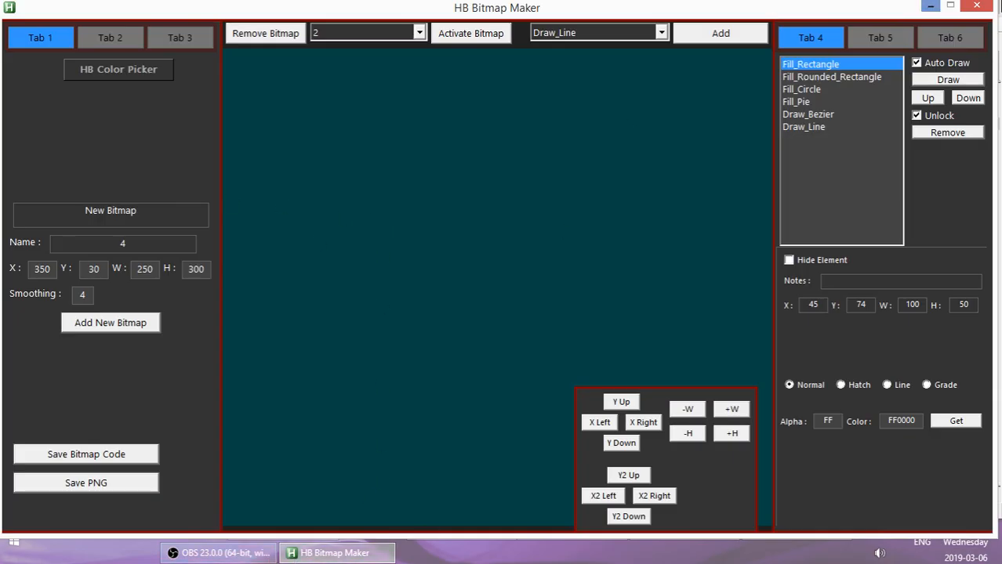
pyautogui.click(931, 7)
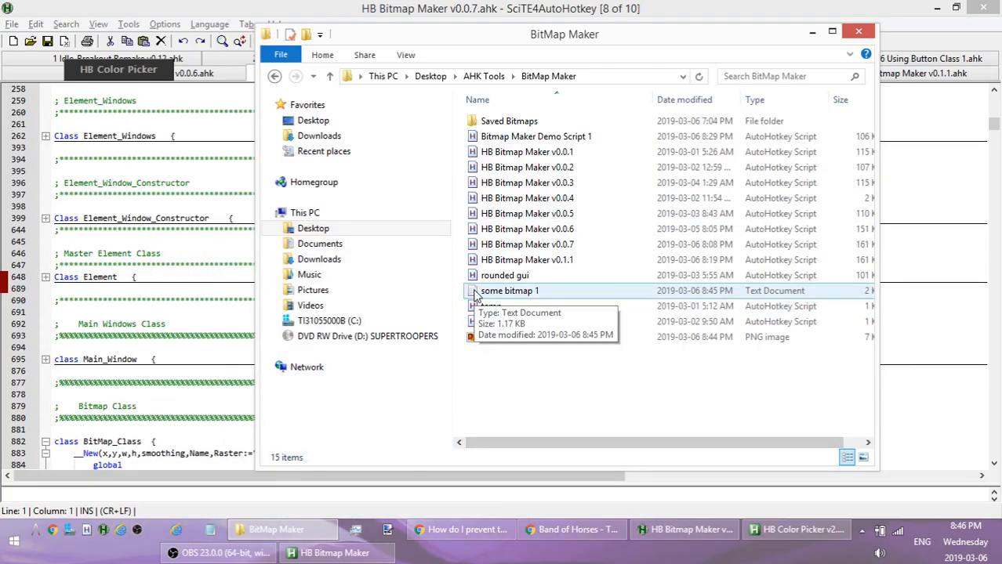
# Open the some bitmap 1 text file in Notepad and review the HB_BITMAP_MAKER function's header, bitmap creation line and drawing commands.
pyautogui.doubleClick(474, 292)
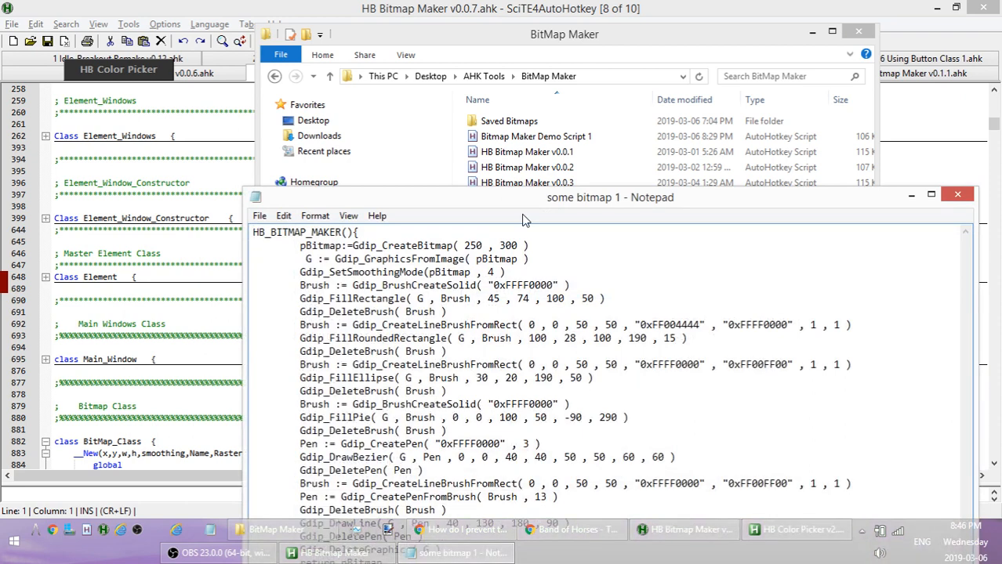
pyautogui.moveTo(547, 200); pyautogui.dragTo(484, 43)
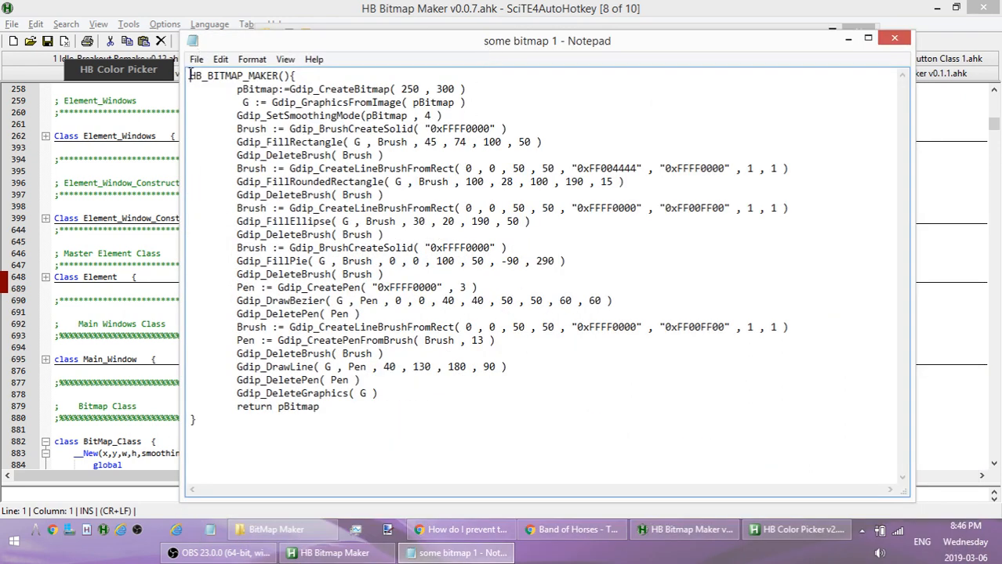
pyautogui.moveTo(190, 75); pyautogui.dragTo(362, 78)
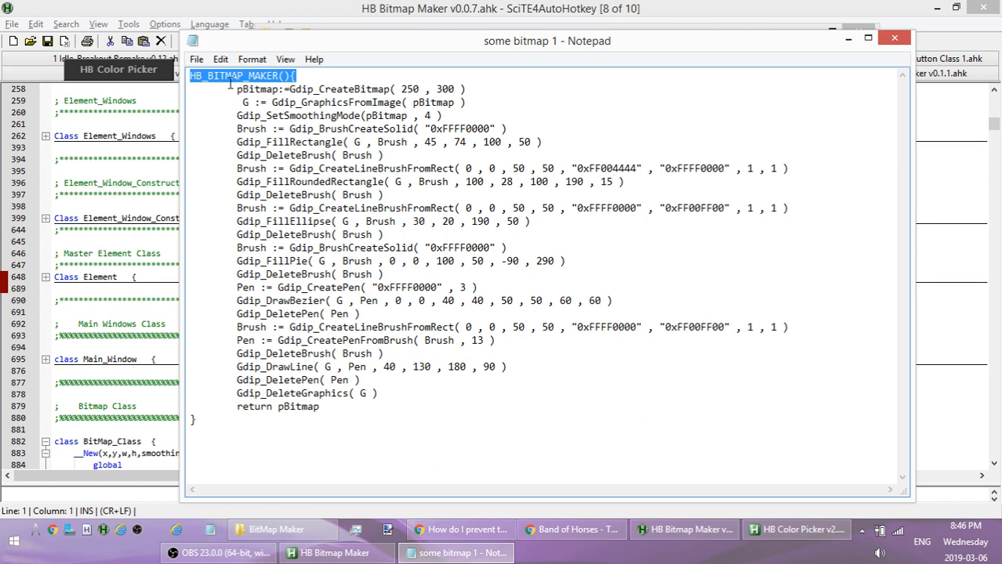
pyautogui.moveTo(237, 89); pyautogui.dragTo(551, 93)
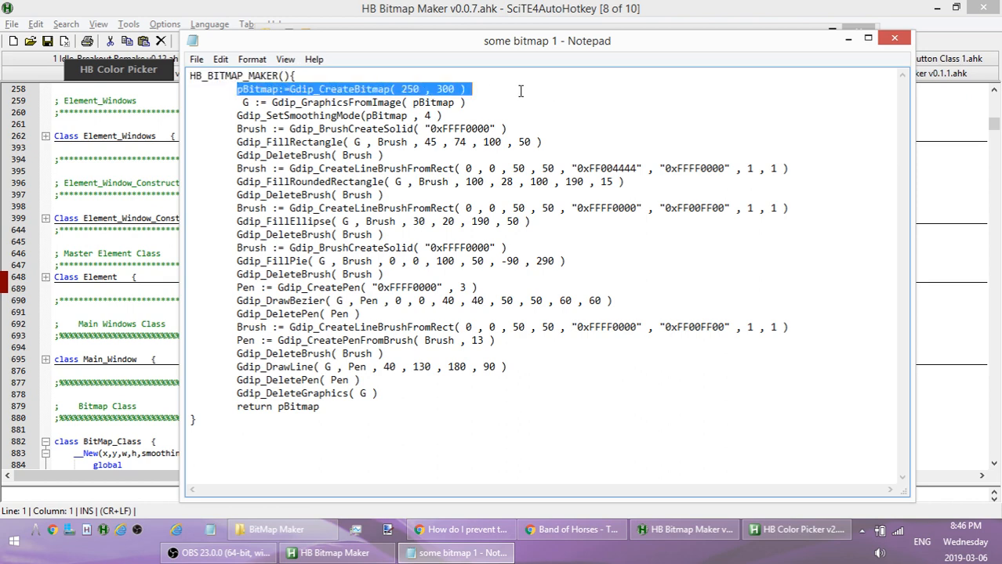
pyautogui.click(520, 91)
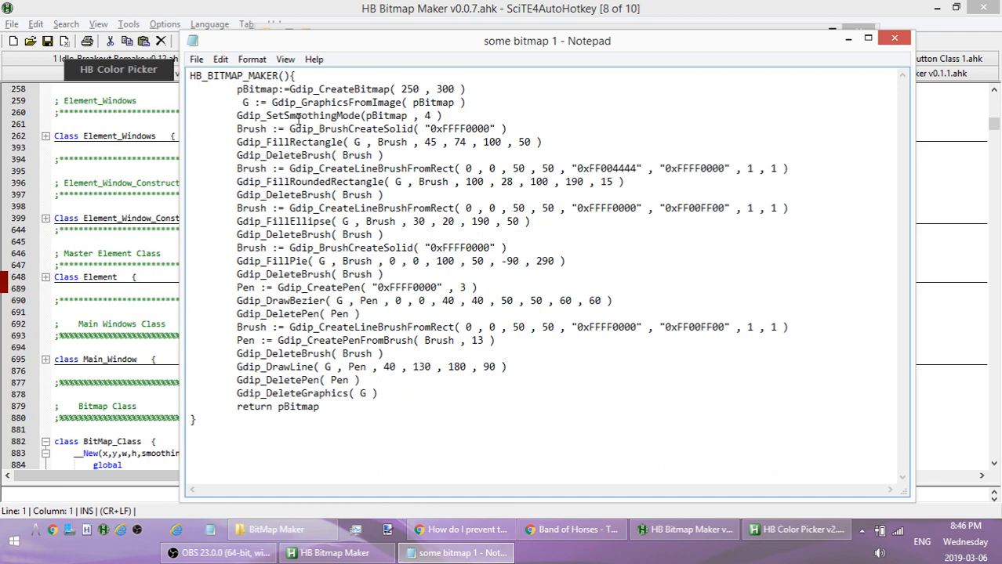
pyautogui.moveTo(221, 133)
pyautogui.mouseDown()
pyautogui.moveTo(262, 196)
pyautogui.moveTo(337, 368)
pyautogui.moveTo(395, 397)
pyautogui.moveTo(399, 383)
pyautogui.mouseUp()
pyautogui.click(335, 396)
# Copy the whole HB_BITMAP_MAKER function, close the text file and put the folder window away to return to SciTE4AutoHotkey.
pyautogui.moveTo(189, 76); pyautogui.dragTo(332, 430)
pyautogui.hotkey('ctrl', 'c')
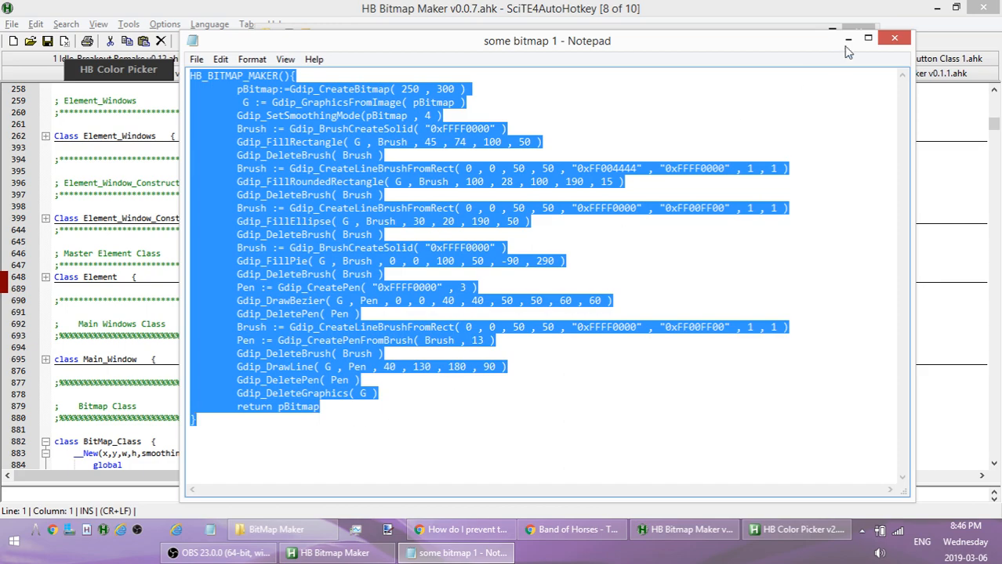
pyautogui.click(897, 43)
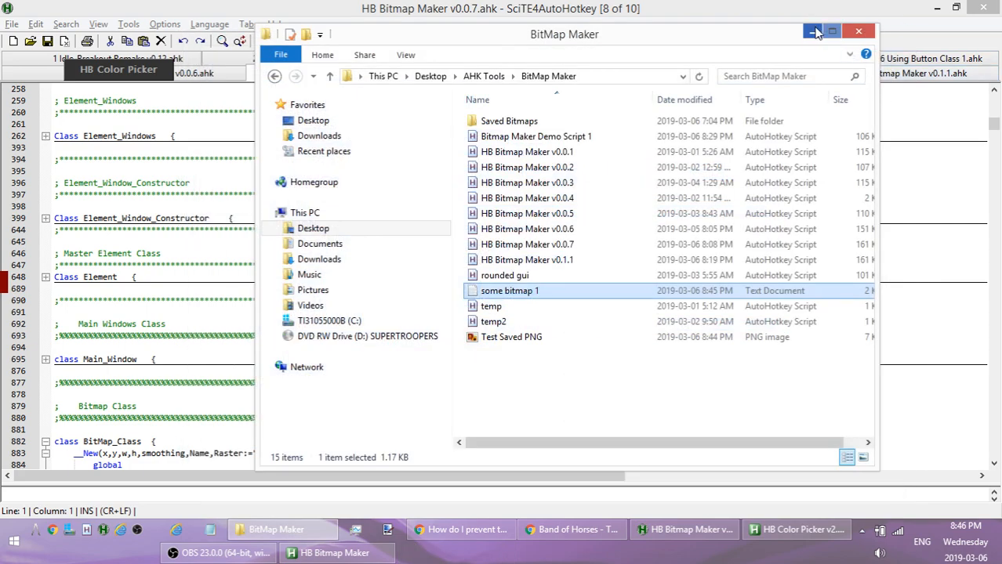
pyautogui.click(825, 31)
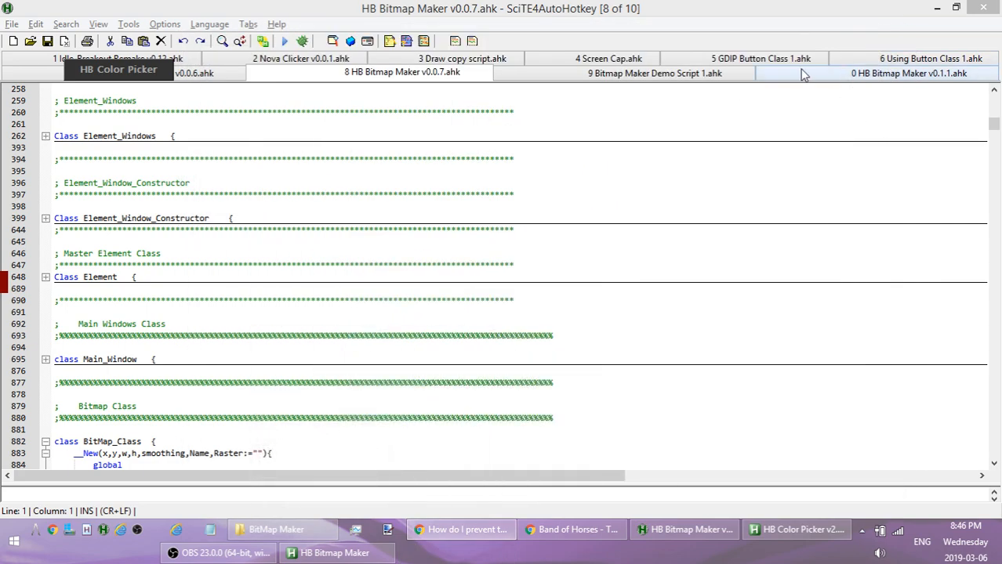
# In Bitmap Maker Demo Script 1.ahk, comment out the active HB_BITMAP_MAKER function by enabling the block comment markers around it.
pyautogui.click(663, 73)
pyautogui.click(212, 196)
pyautogui.scroll(15, 210, 251)
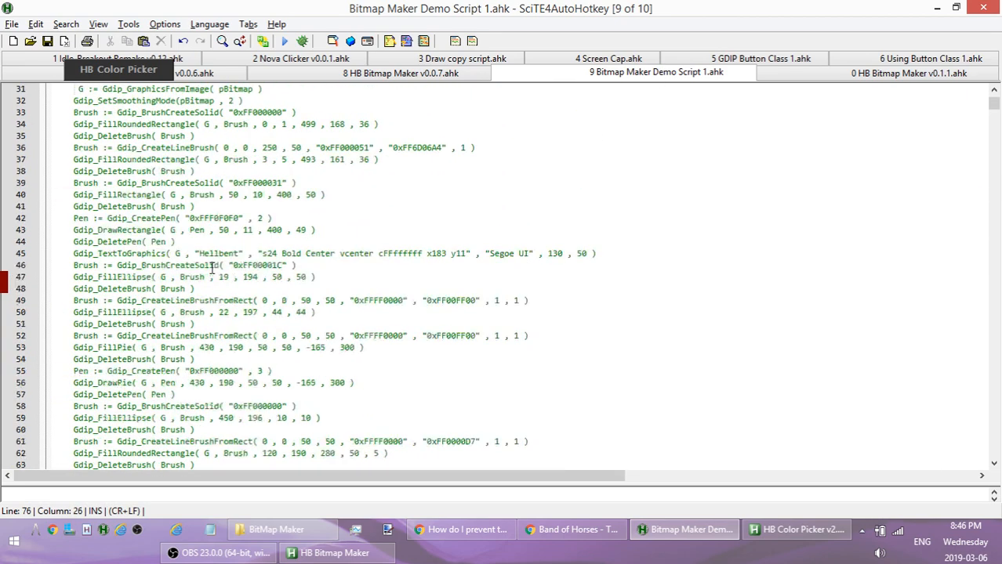
pyautogui.scroll(-8, 191, 283)
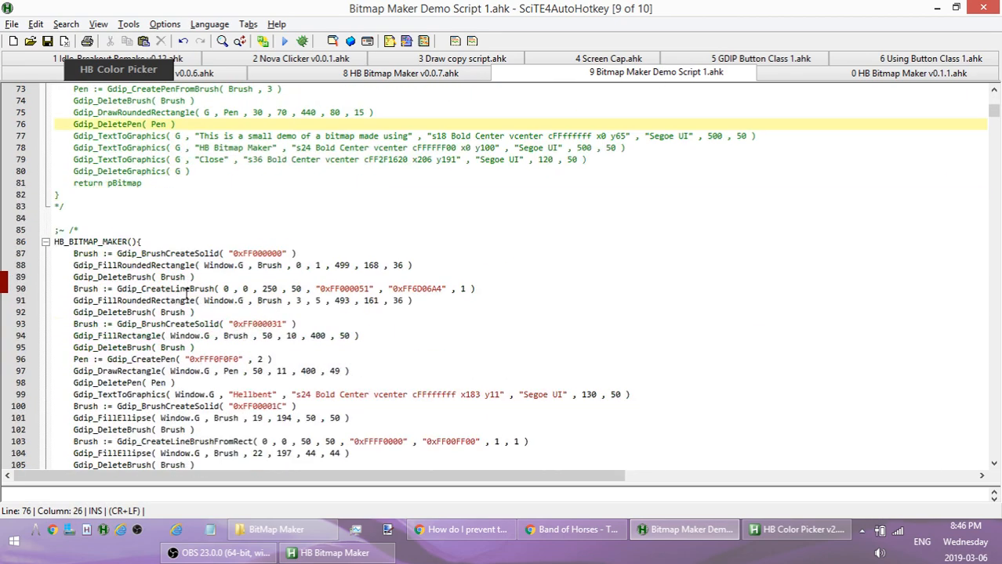
pyautogui.click(58, 230)
pyautogui.press('Delete')
pyautogui.scroll(-1, 186, 254)
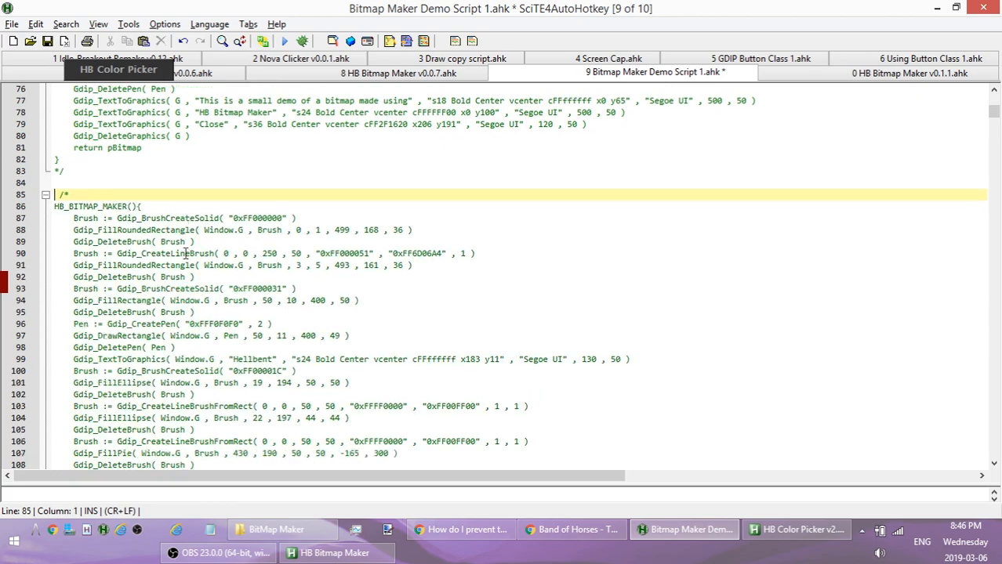
pyautogui.scroll(-14, 187, 254)
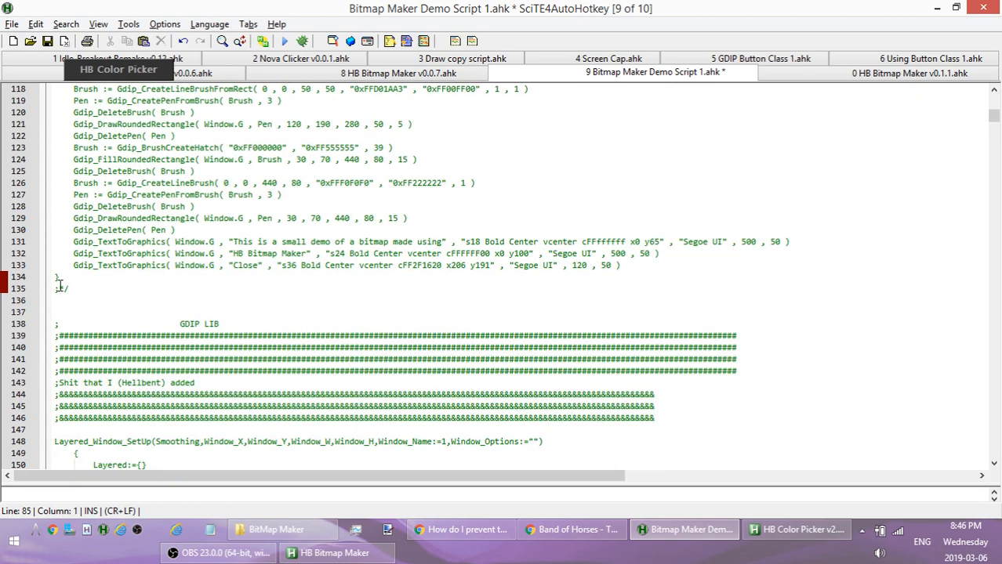
pyautogui.click(60, 287)
# Add blank lines below the Move_Window routine and paste the copied HB_BITMAP_MAKER function there.
pyautogui.scroll(14, 165, 321)
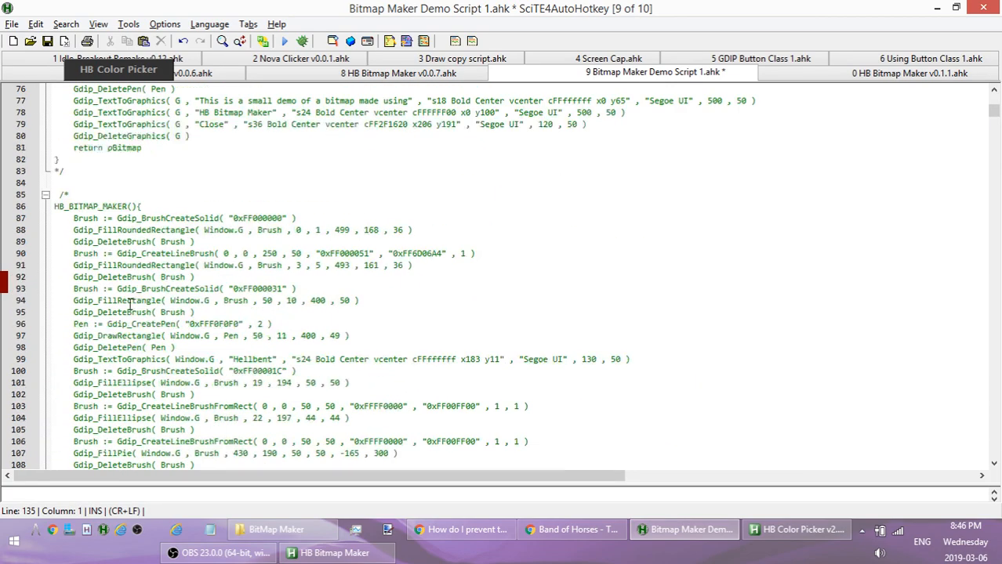
pyautogui.scroll(20, 130, 305)
pyautogui.click(69, 315)
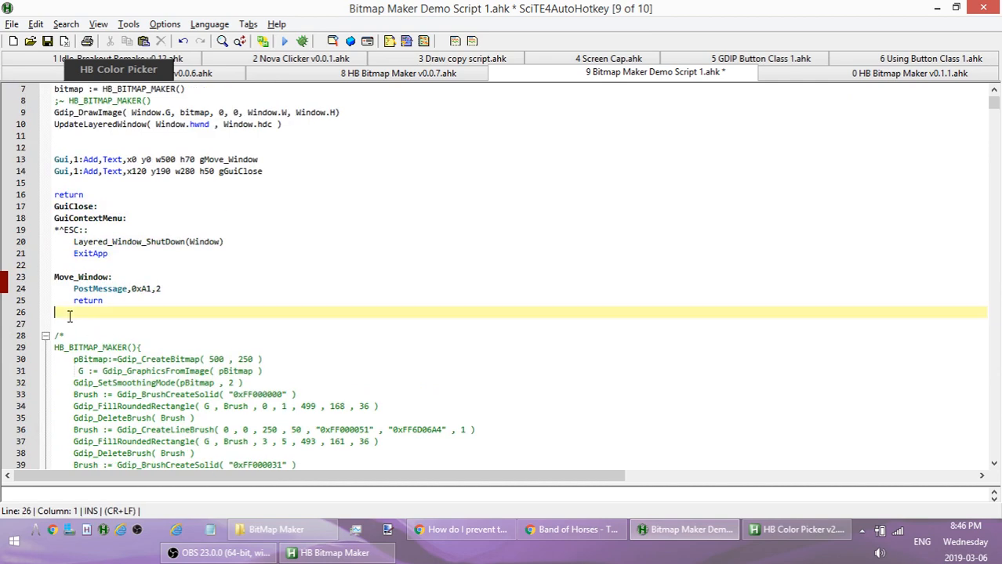
pyautogui.press('Return')
pyautogui.press('Return')
pyautogui.press('Return')
pyautogui.press('Return')
pyautogui.press('Return')
pyautogui.hotkey('ctrl', 'v')
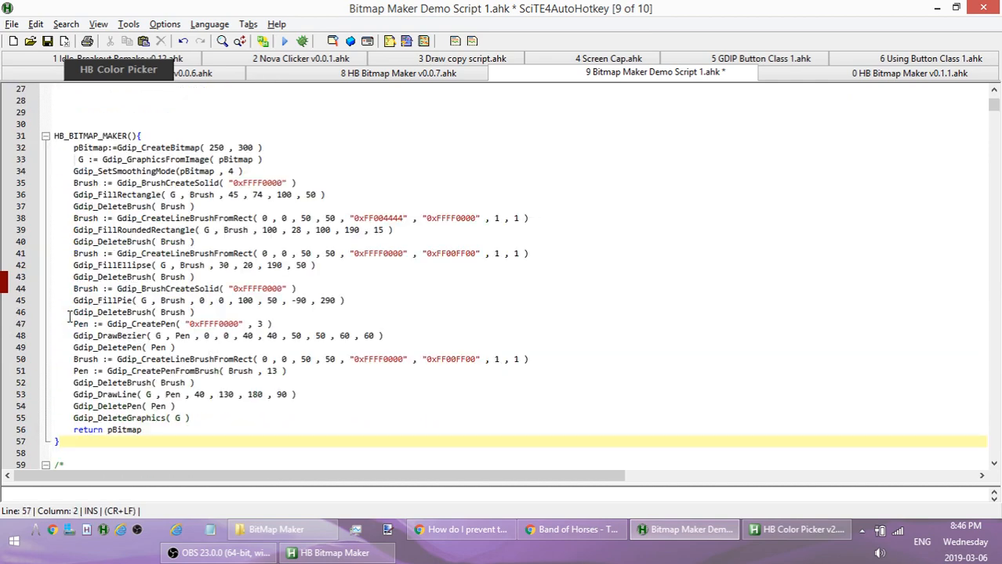
# Check the HB_BITMAP_MAKER() call, run the demo script and move the displayed bitmap over the upper part of the code.
pyautogui.scroll(9, 98, 253)
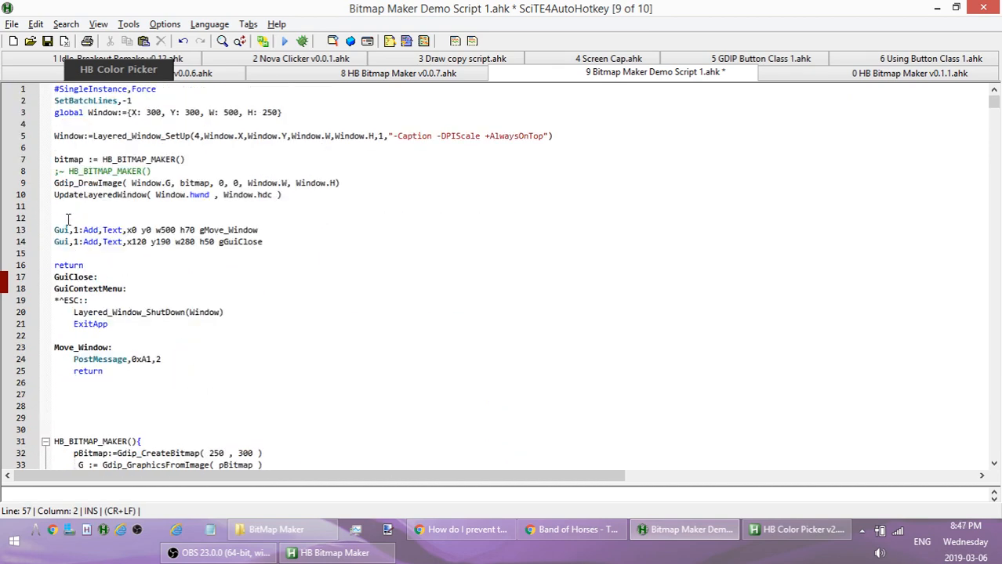
pyautogui.moveTo(101, 159); pyautogui.dragTo(186, 160)
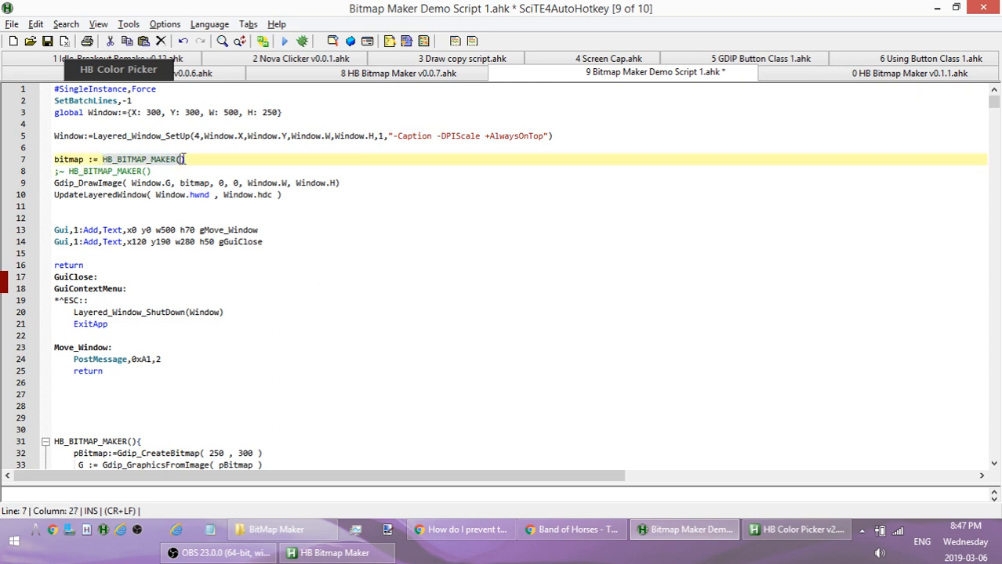
pyautogui.click(193, 161)
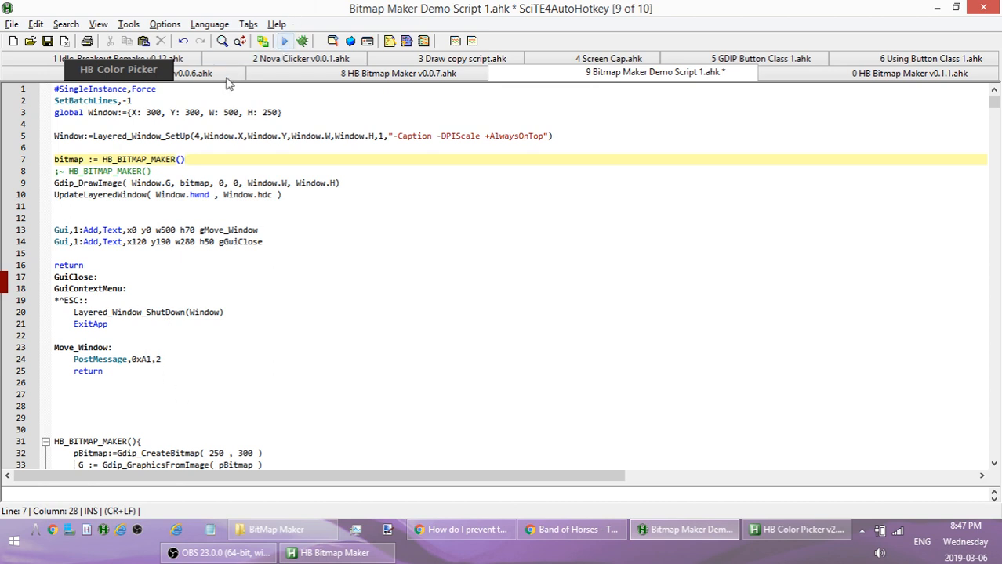
pyautogui.click(287, 43)
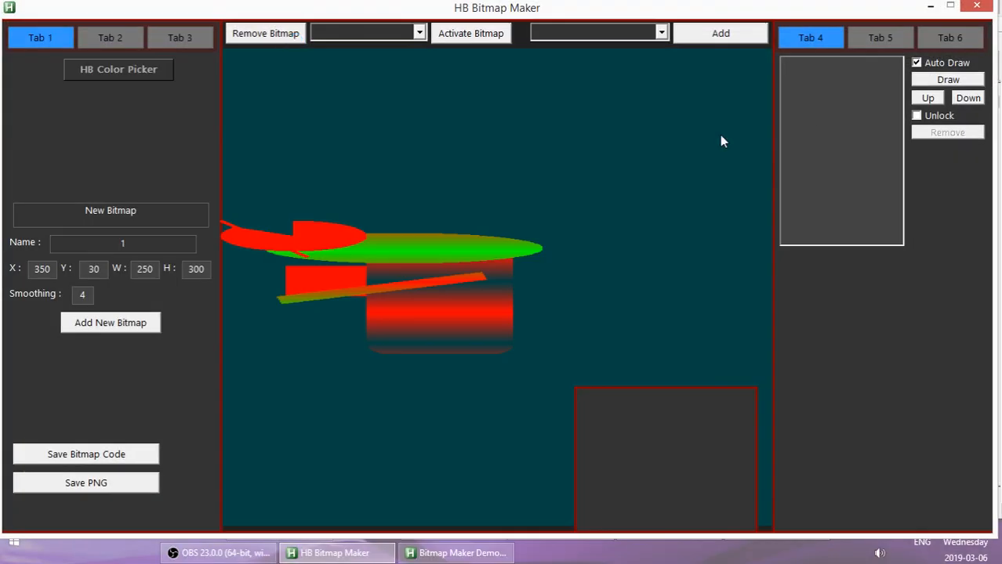
pyautogui.click(930, 6)
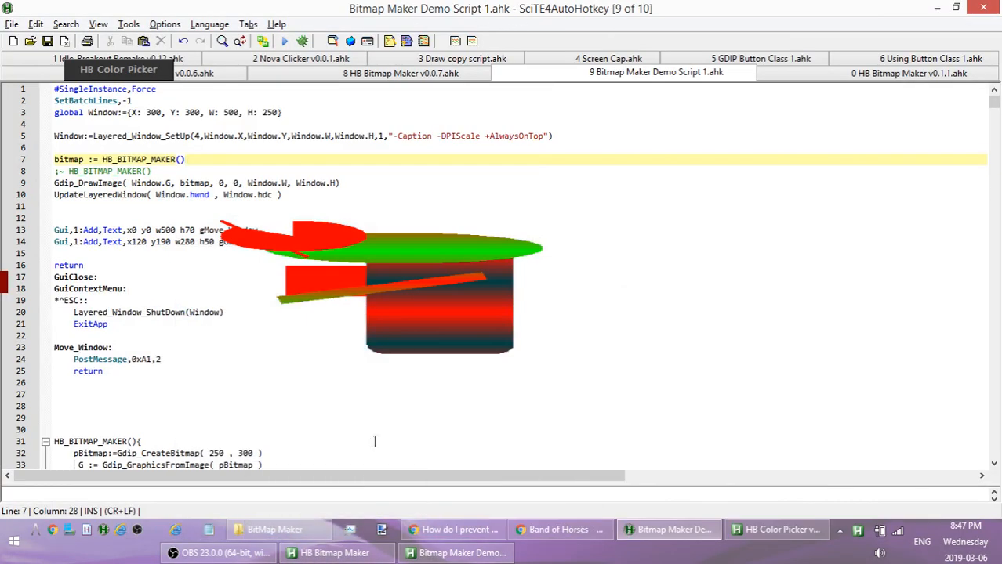
pyautogui.moveTo(408, 274); pyautogui.dragTo(522, 167)
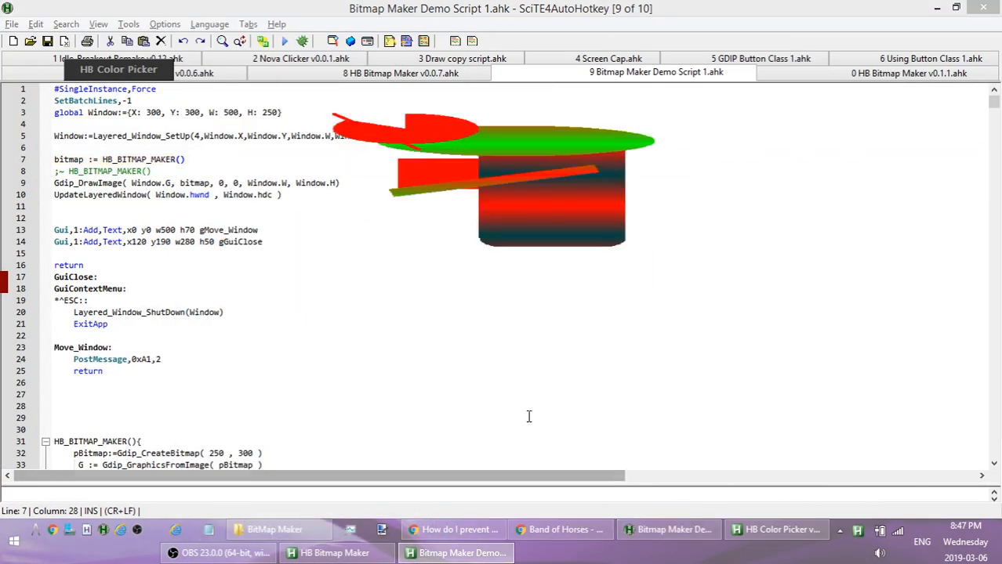
pyautogui.click(299, 290)
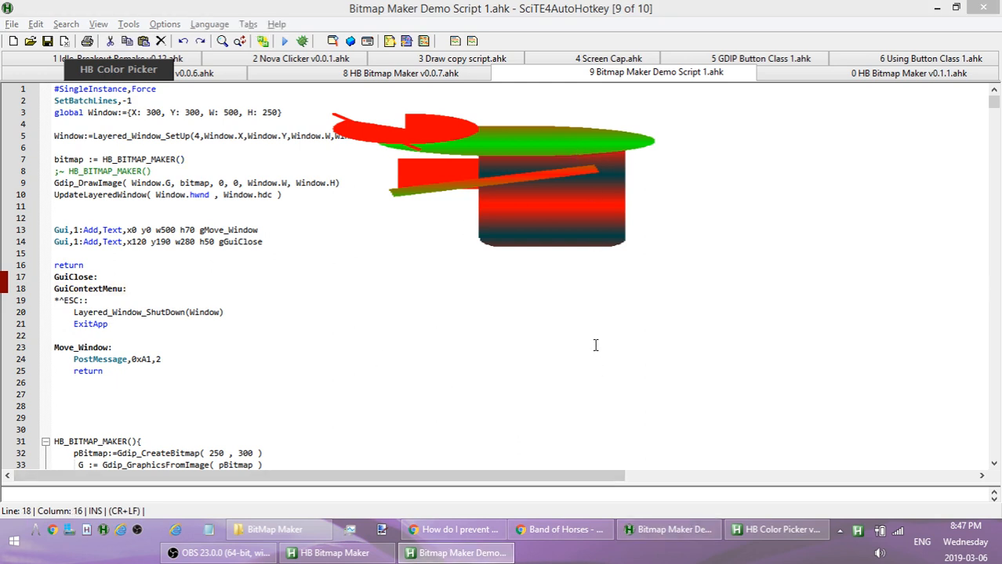
# Set the script's global Window size to W: 250 and H: 300, and rerun the demo script.
pyautogui.click(225, 115)
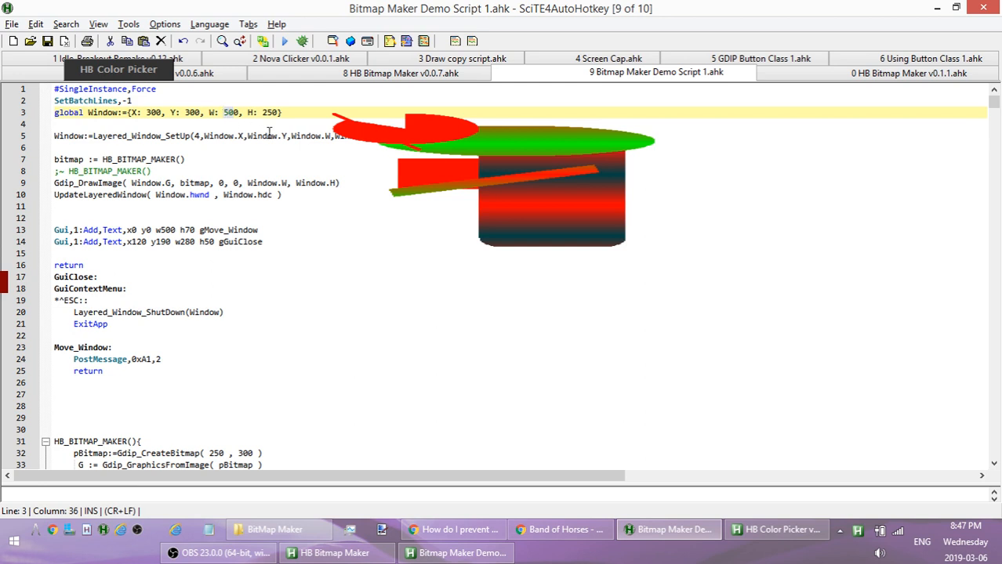
pyautogui.press('Delete')
pyautogui.press('Delete')
pyautogui.write('25')
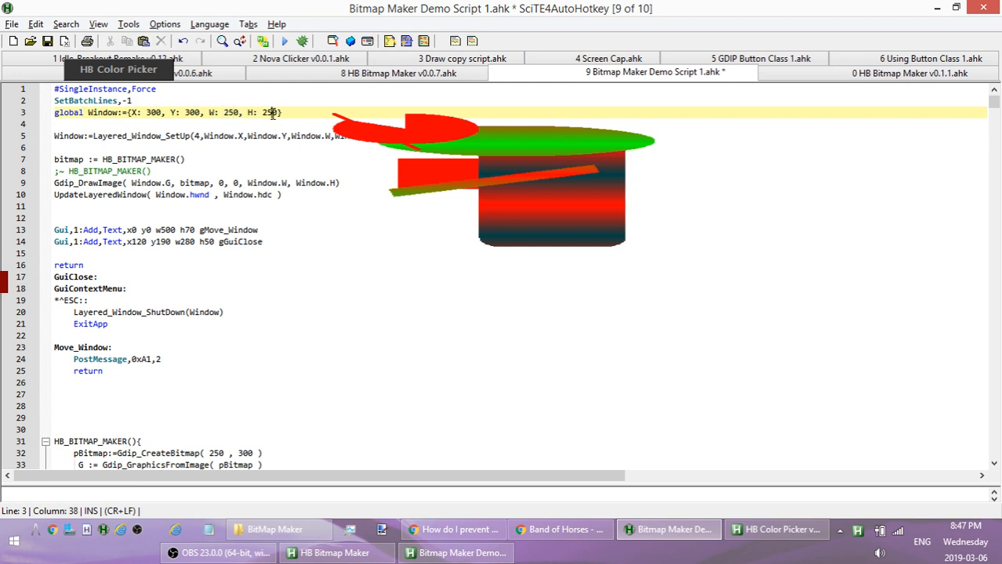
pyautogui.moveTo(276, 113); pyautogui.dragTo(261, 113)
pyautogui.write('30')
pyautogui.click(287, 43)
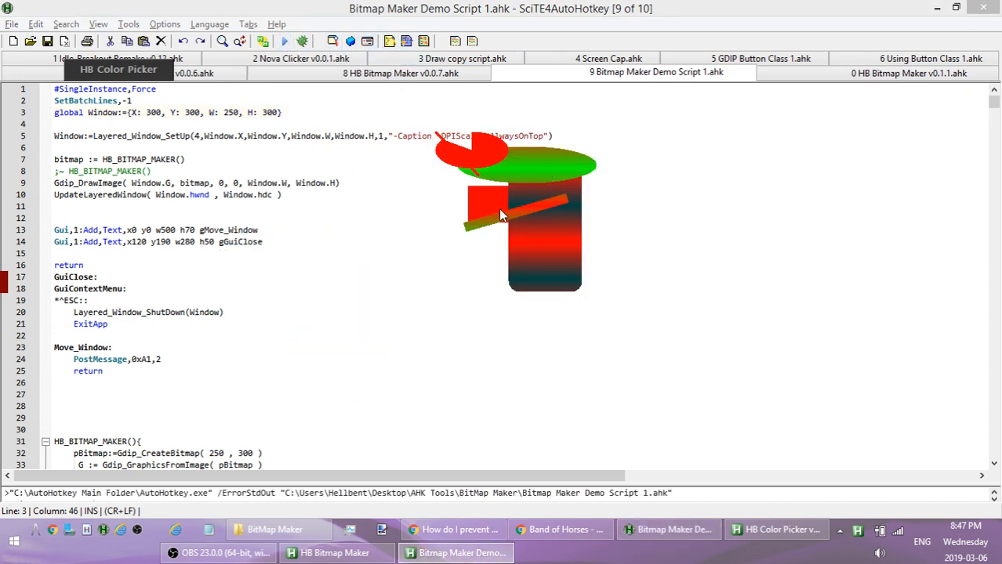
# Comment out the Gdip_CreateBitmap, Gdip_GraphicsFromImage and Gdip_SetSmoothingMode lines at the start of the active HB_BITMAP_MAKER function.
pyautogui.click(282, 347)
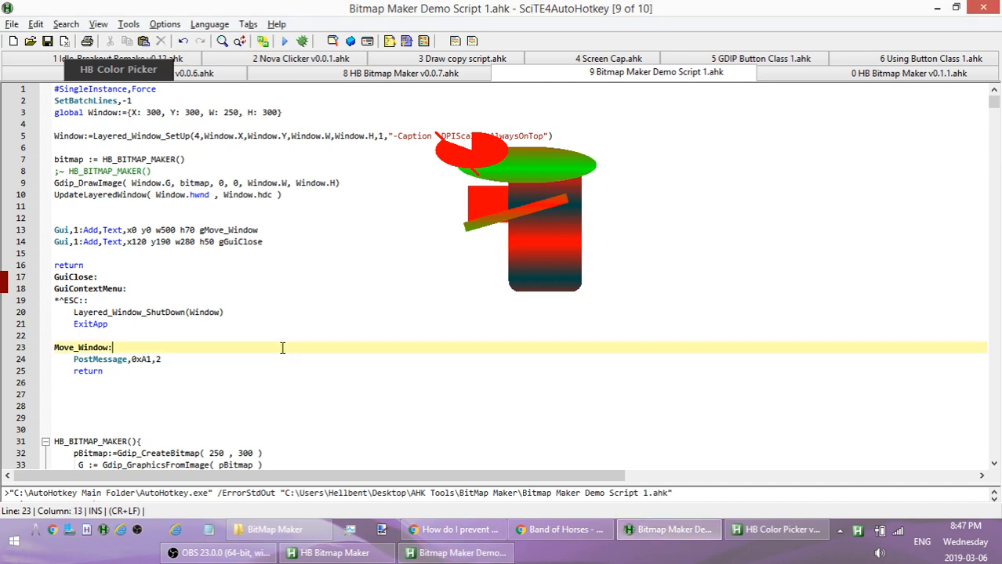
pyautogui.scroll(-7, 236, 381)
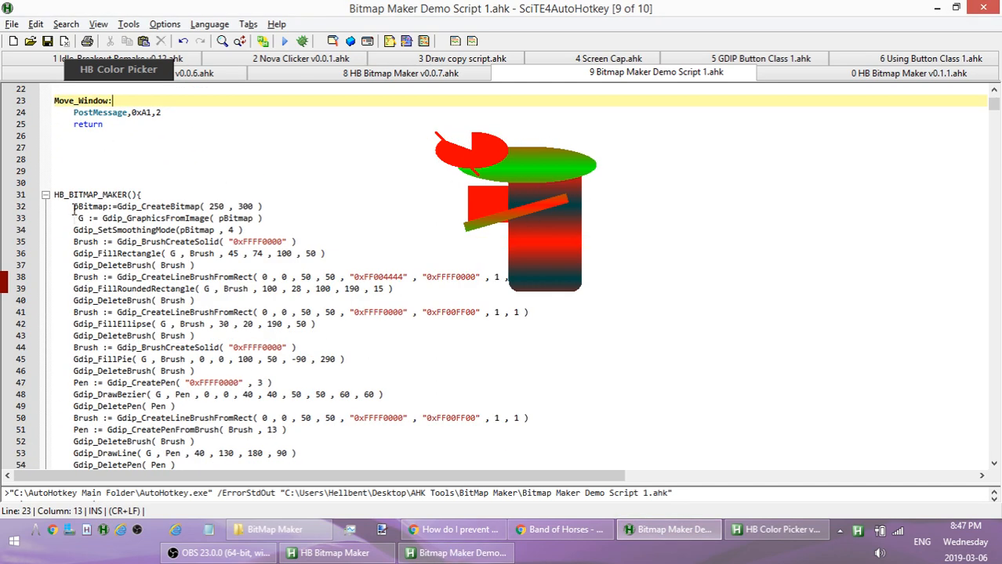
pyautogui.moveTo(73, 208); pyautogui.dragTo(96, 227)
pyautogui.hotkey('ctrl', 'q')
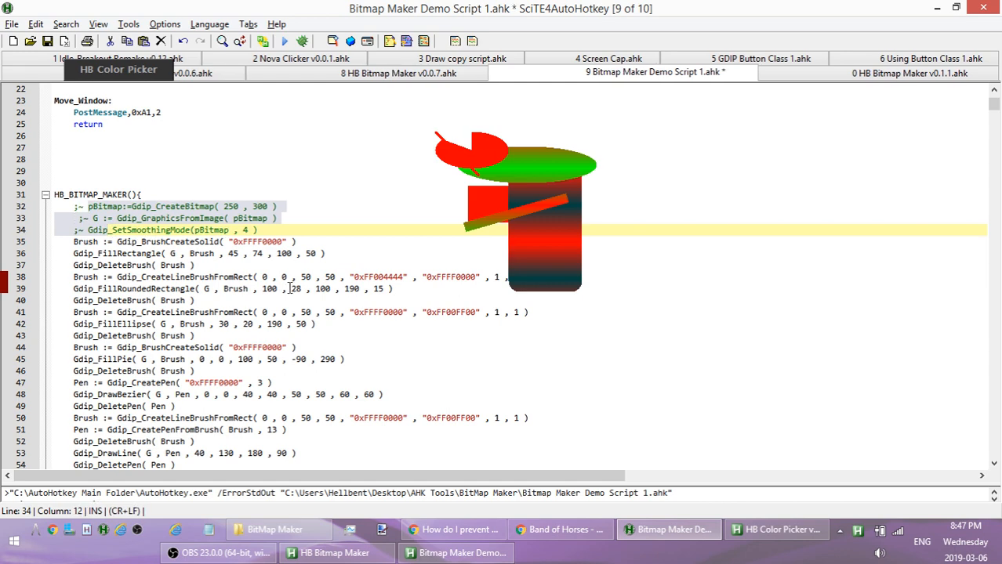
# Comment out the Gdip_DeleteGraphics( G ) and return pBitmap lines at the end of the active HB_BITMAP_MAKER function.
pyautogui.scroll(-4, 283, 290)
pyautogui.click(175, 337)
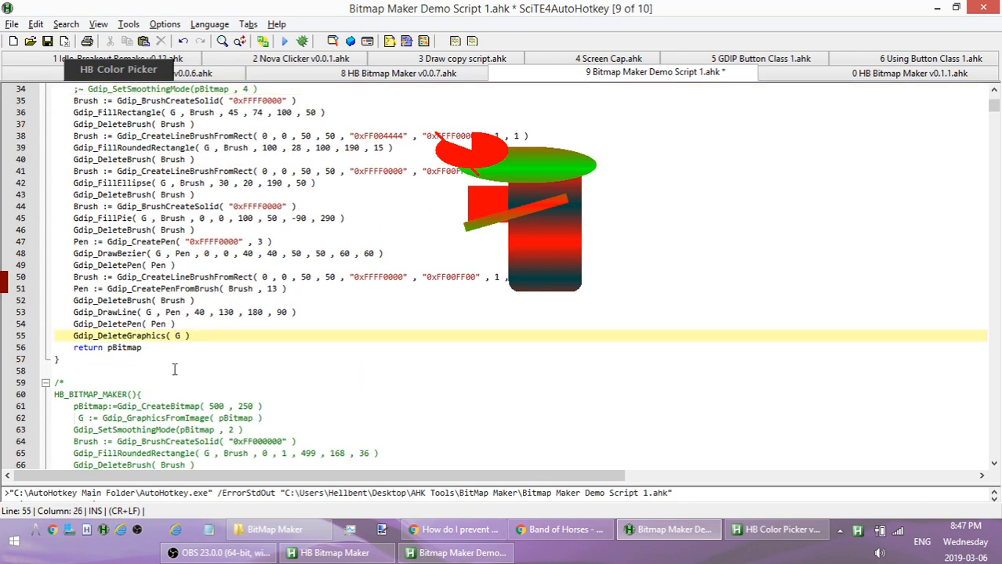
pyautogui.hotkey('ctrl', 'q')
pyautogui.click(130, 348)
pyautogui.hotkey('ctrl', 'q')
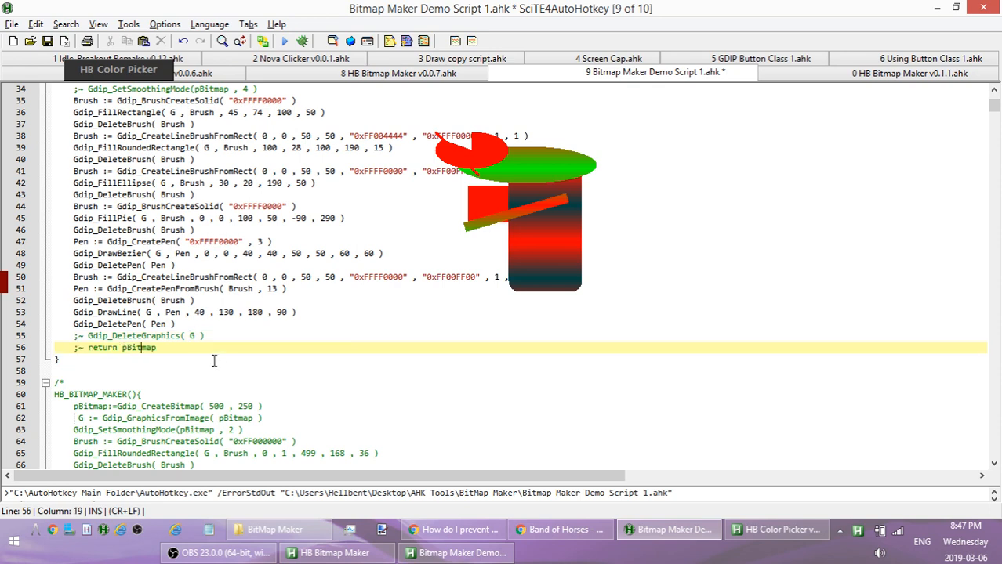
# Comment out the Gdip_DrawImage line above UpdateLayeredWindow and run the demo script.
pyautogui.scroll(7, 214, 360)
pyautogui.scroll(4, 205, 340)
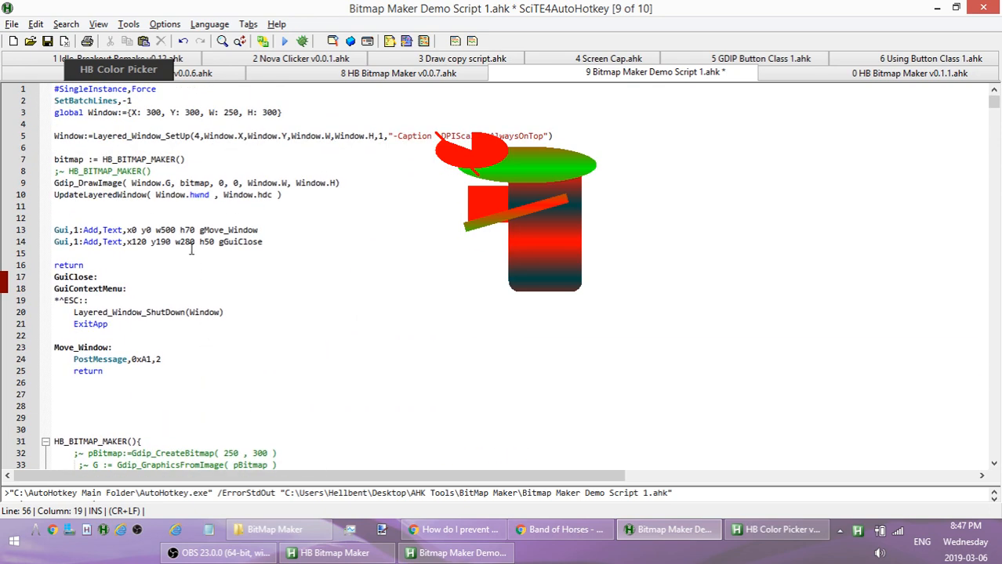
pyautogui.click(176, 185)
pyautogui.hotkey('ctrl', 'q')
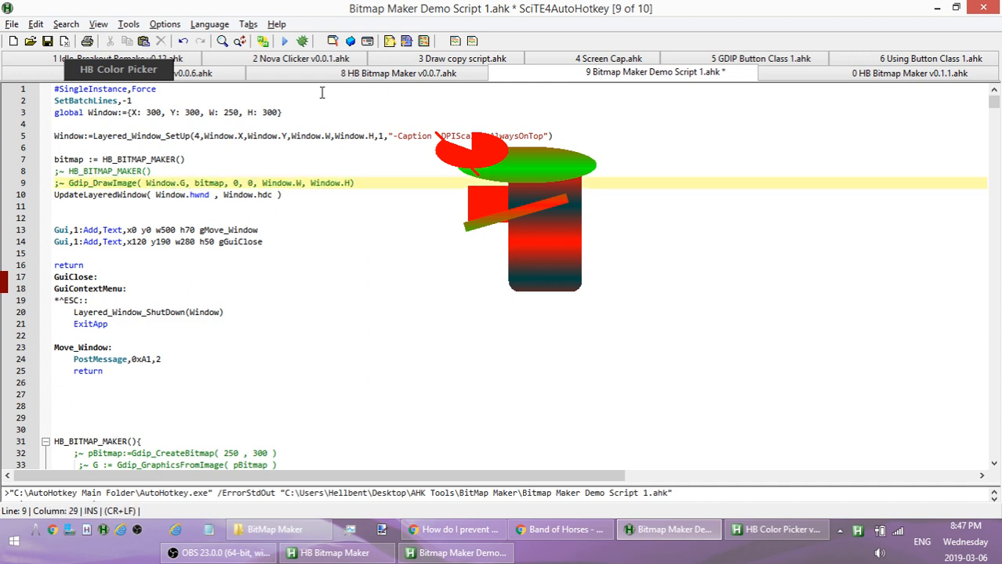
pyautogui.click(285, 41)
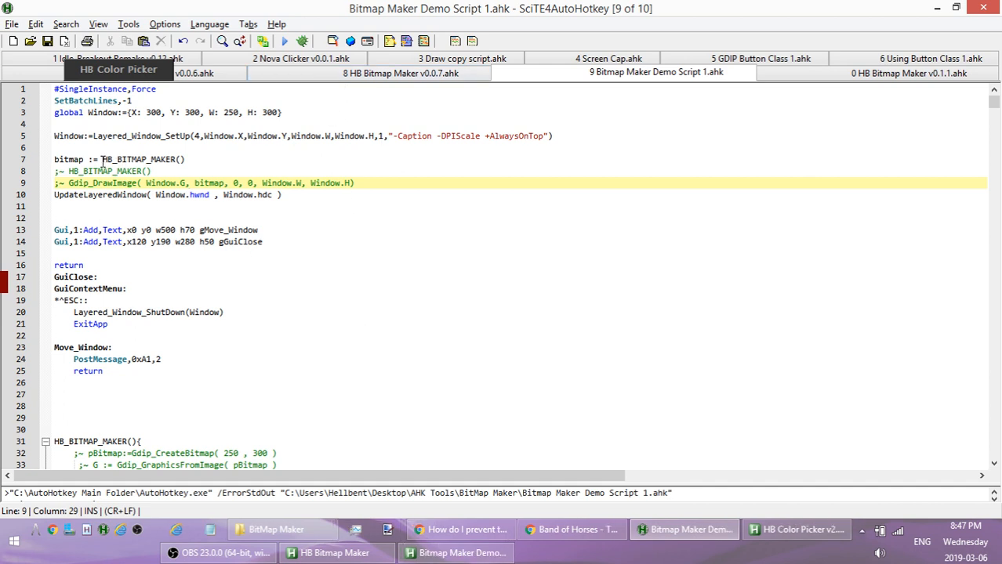
# Comment out the bitmap := HB_BITMAP_MAKER() line, uncomment the plain HB_BITMAP_MAKER() call below it, and rerun the script.
pyautogui.moveTo(103, 161); pyautogui.dragTo(48, 160)
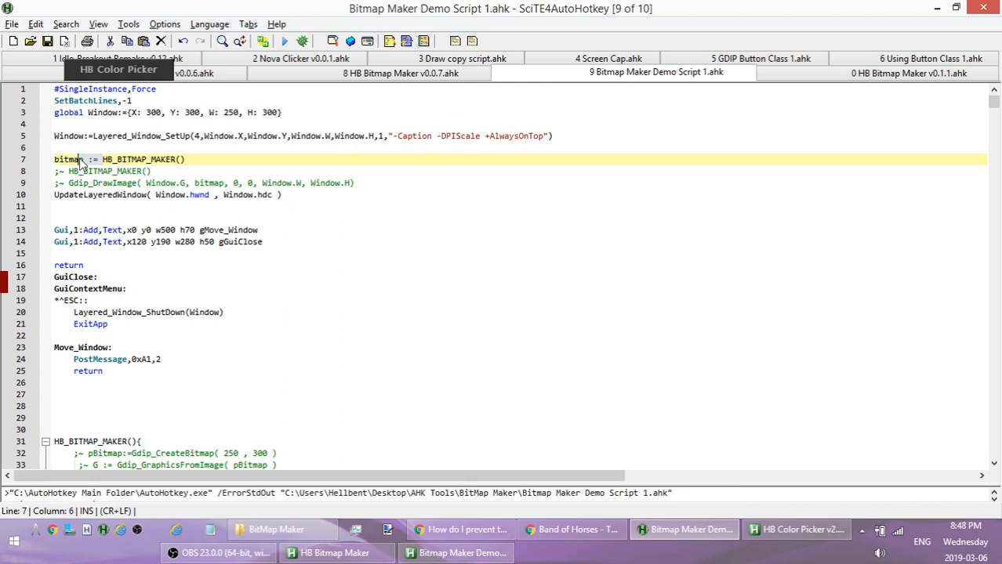
pyautogui.click(152, 160)
pyautogui.hotkey('ctrl', 'q')
pyautogui.click(138, 171)
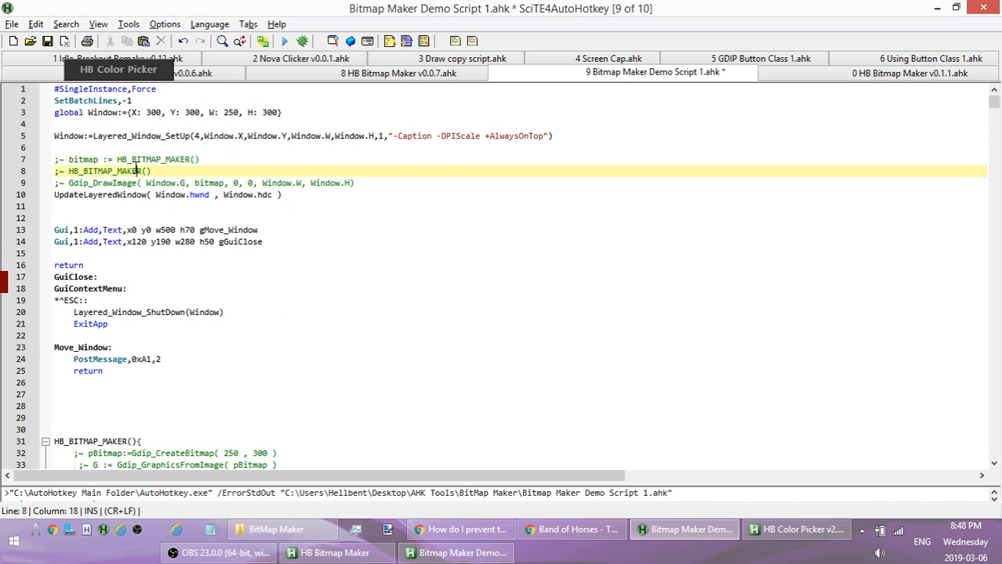
pyautogui.hotkey('ctrl', 'q')
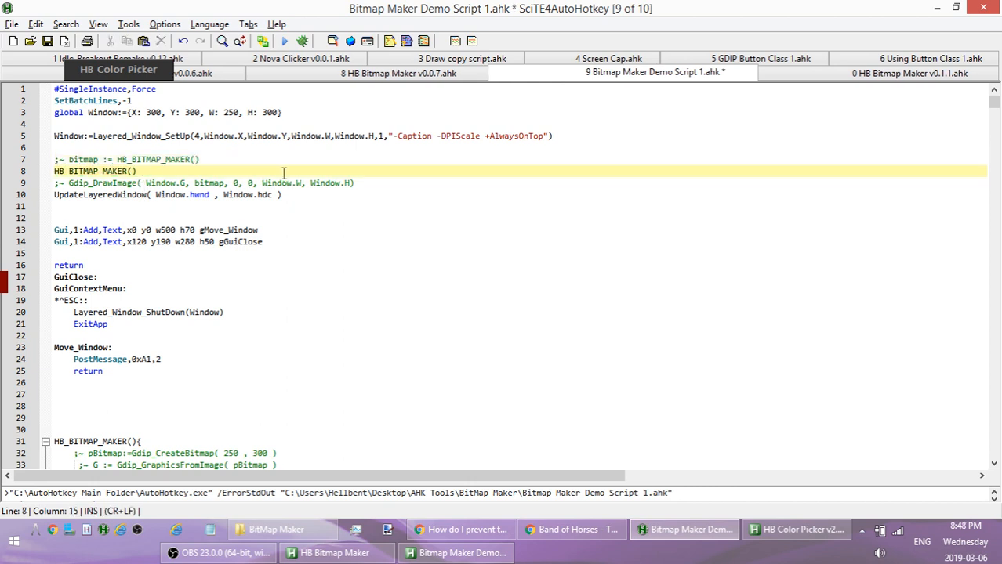
pyautogui.click(284, 43)
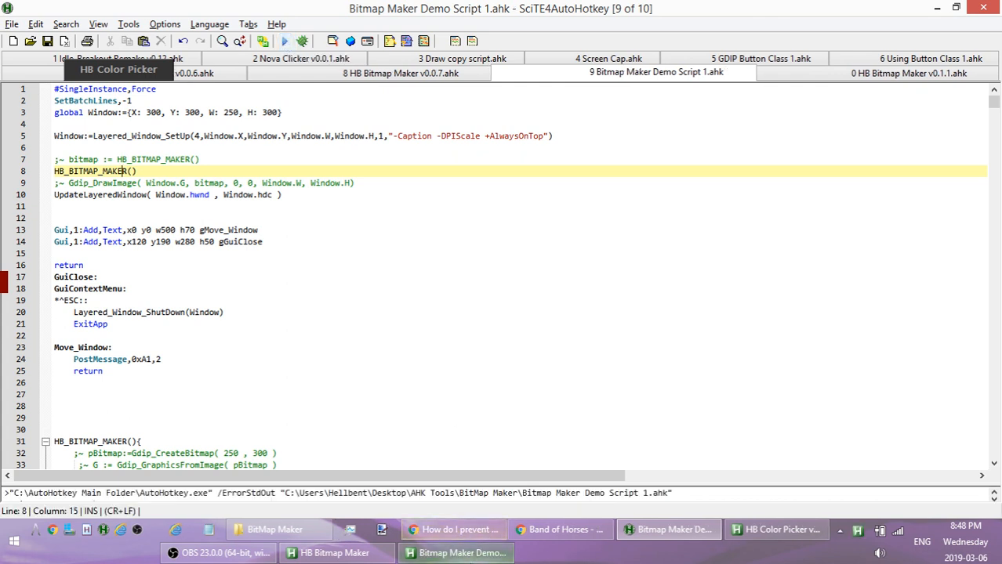
pyautogui.click(461, 553)
pyautogui.click(375, 278)
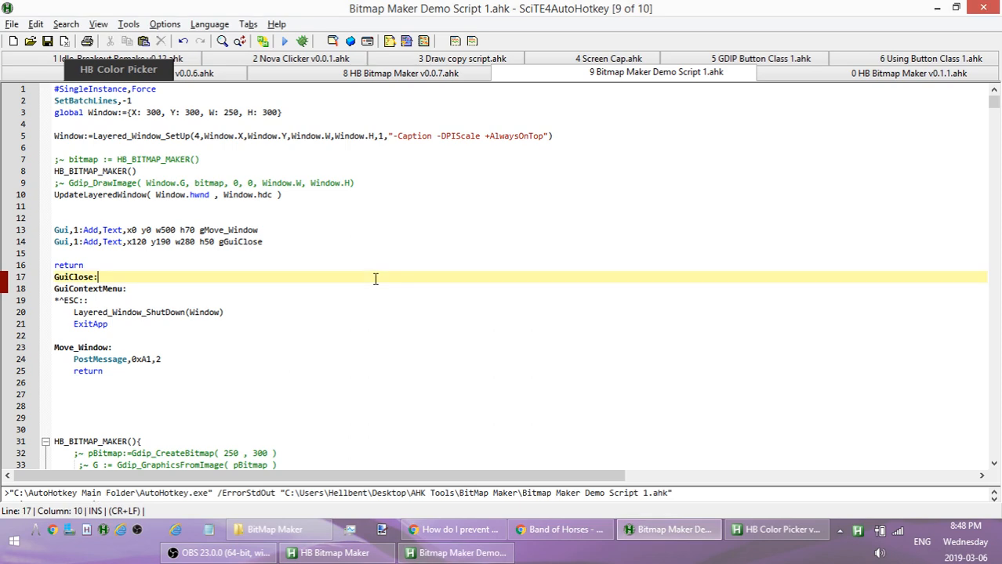
# Copy the Window variable name from the Layered_Window_SetUp line and change G to Window.G in the Gdip_FillRectangle call.
pyautogui.scroll(-7, 375, 286)
pyautogui.scroll(6, 200, 396)
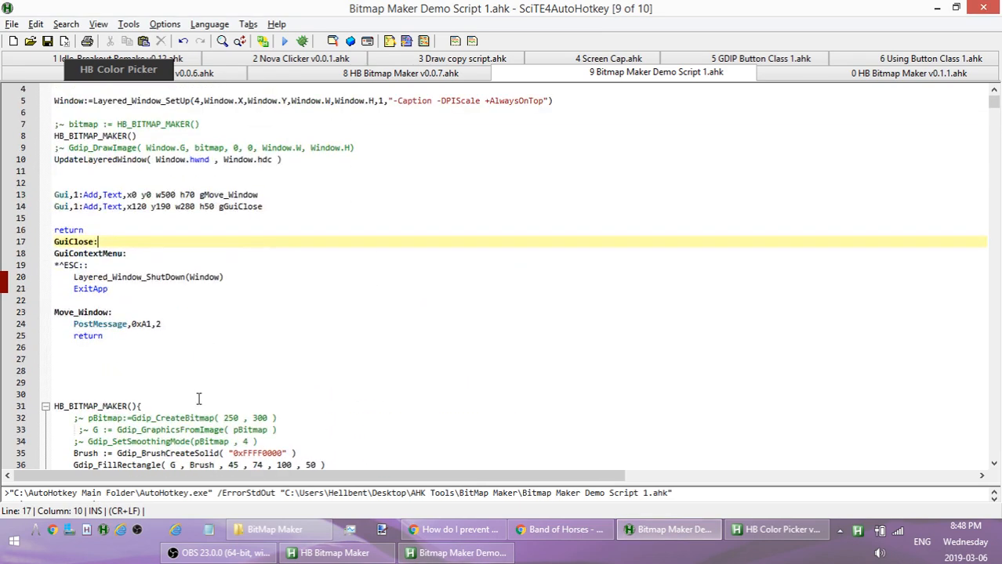
pyautogui.scroll(-5, 200, 396)
pyautogui.scroll(6, 199, 360)
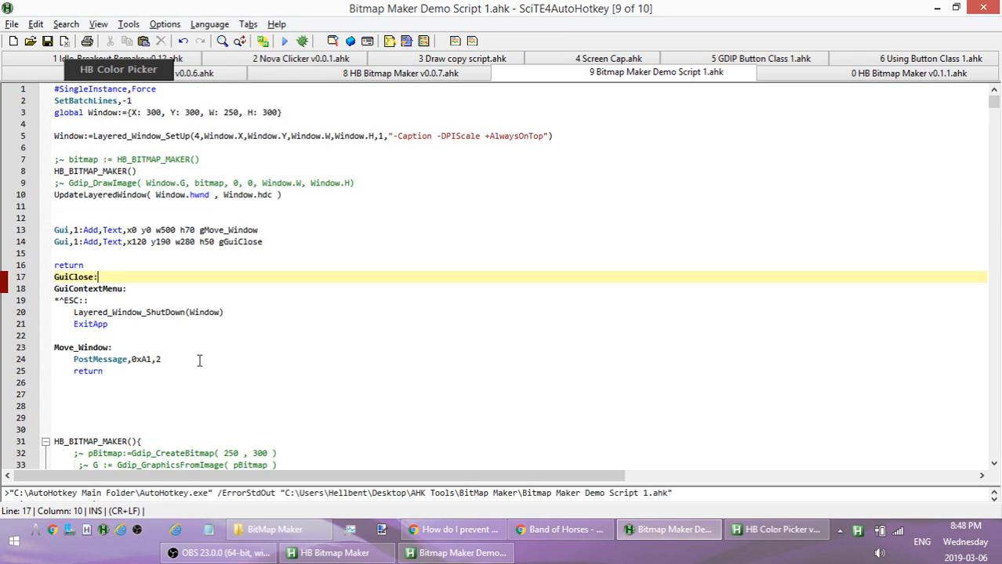
pyautogui.click(55, 137)
pyautogui.doubleClick(59, 138)
pyautogui.hotkey('ctrl', 'c')
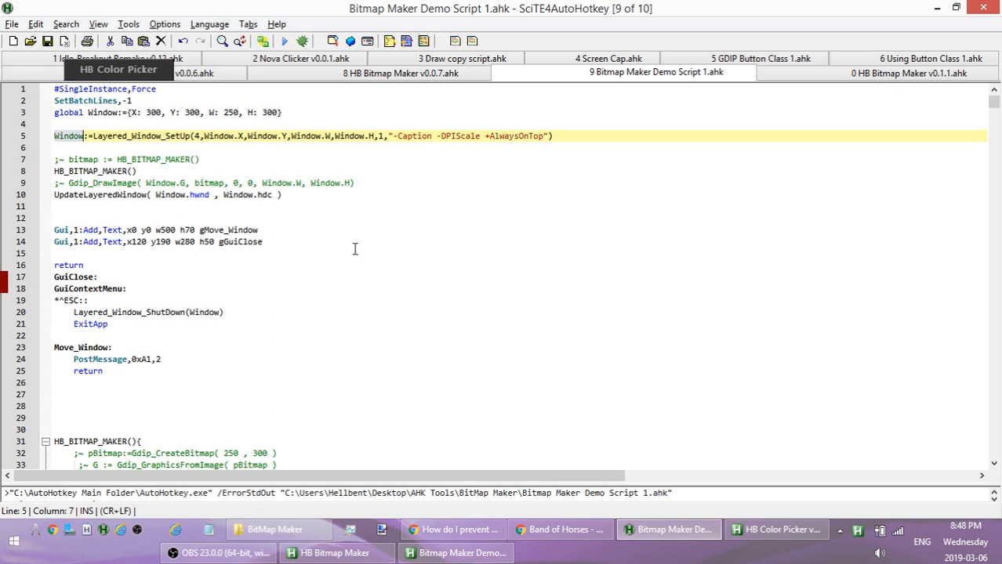
pyautogui.scroll(-6, 356, 252)
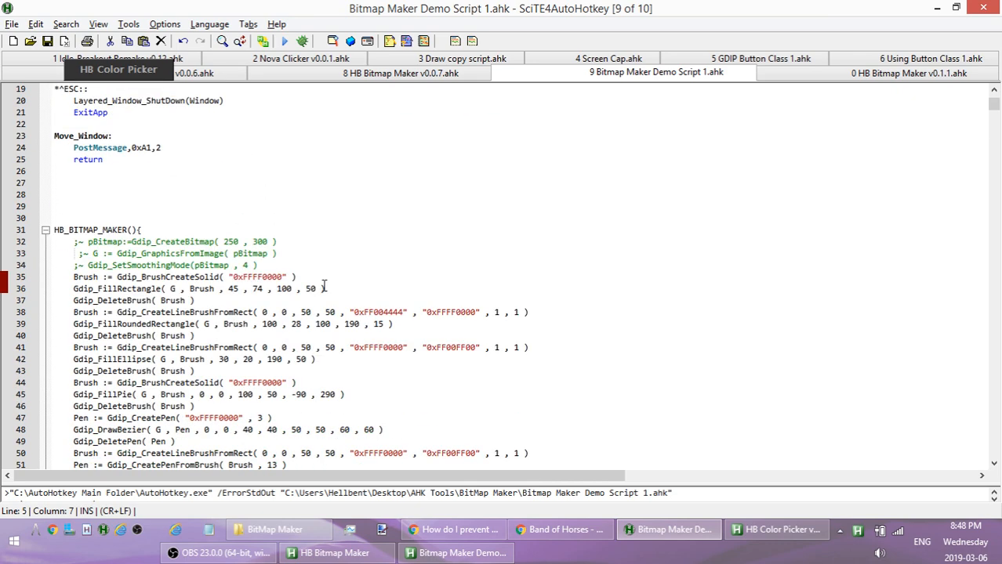
pyautogui.click(170, 289)
pyautogui.hotkey('ctrl', 'v')
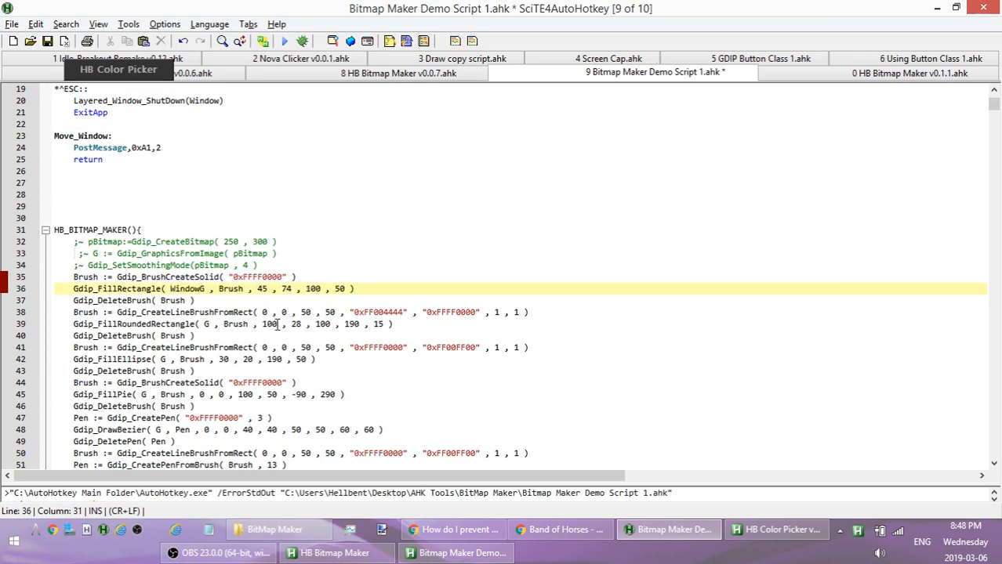
pyautogui.write('.')
# Copy the "Window." prefix and paste it before G in the Gdip_FillRoundedRectangle, Gdip_FillEllipse and Gdip_FillPie calls.
pyautogui.click(170, 289)
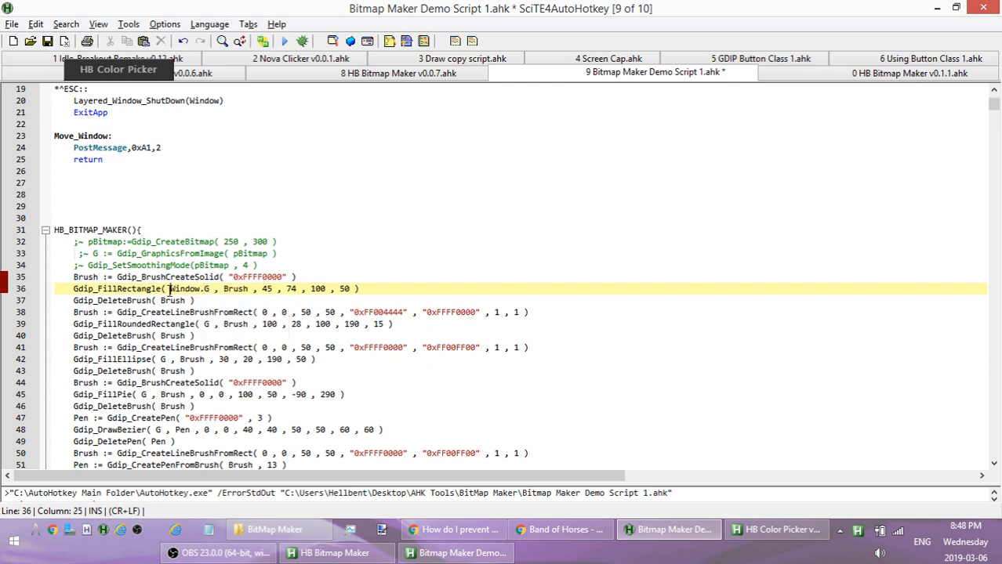
pyautogui.moveTo(170, 288); pyautogui.dragTo(206, 288)
pyautogui.hotkey('ctrl', 'c')
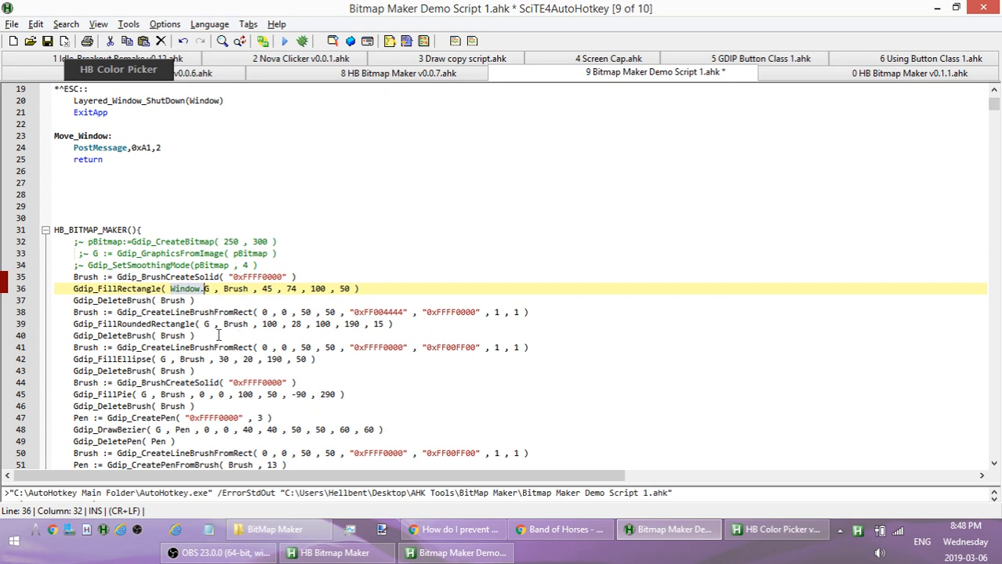
pyautogui.click(204, 324)
pyautogui.hotkey('ctrl', 'v')
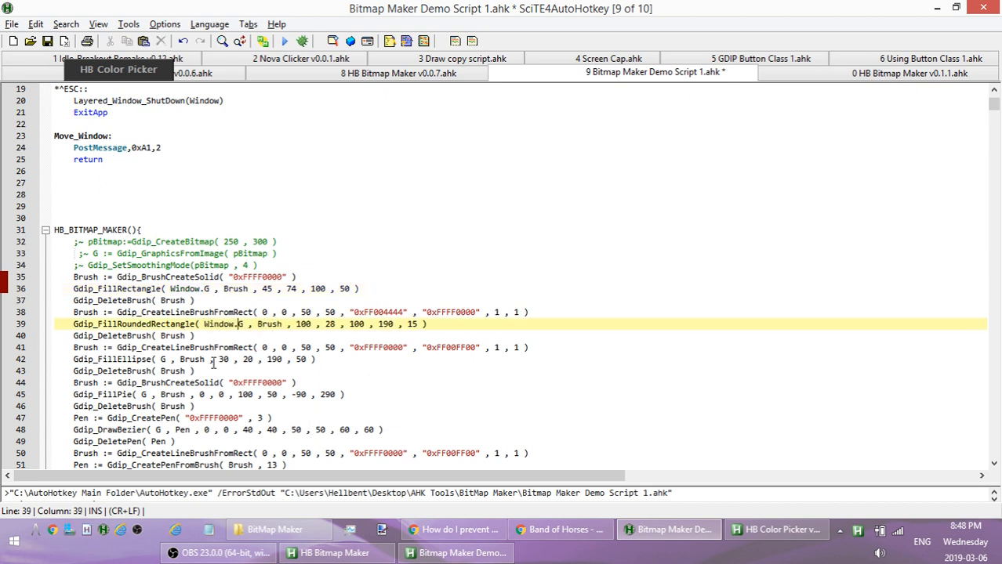
pyautogui.click(162, 359)
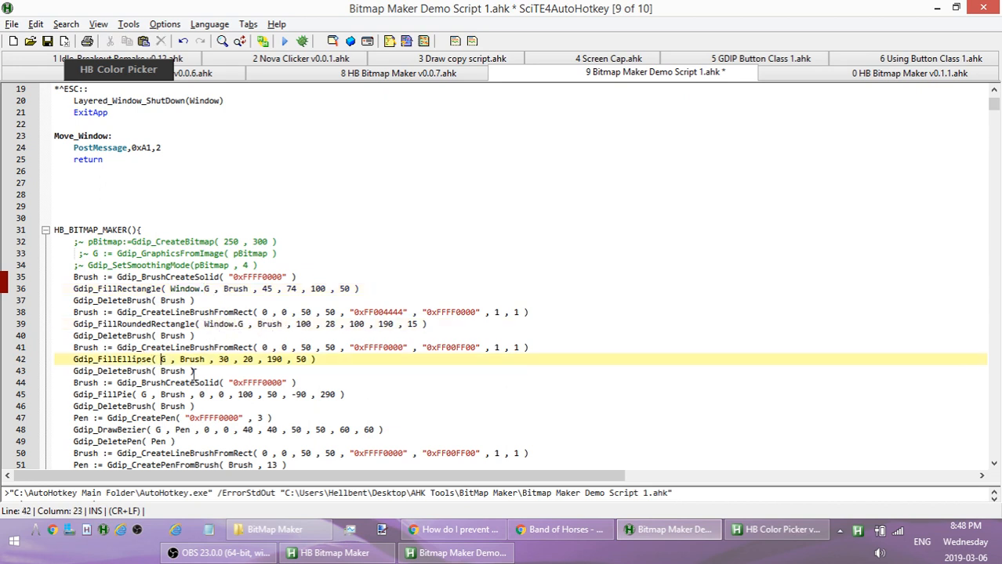
pyautogui.hotkey('ctrl', 'v')
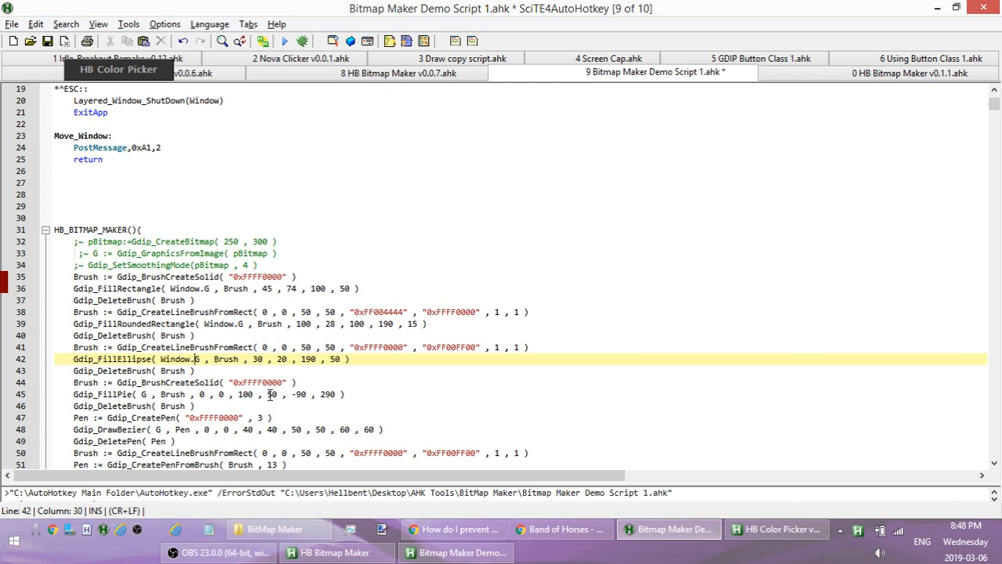
pyautogui.click(141, 394)
pyautogui.hotkey('ctrl', 'v')
# Paste the "Window." prefix before G in the Gdip_DrawBezier and Gdip_DrawLine calls.
pyautogui.scroll(-2, 365, 407)
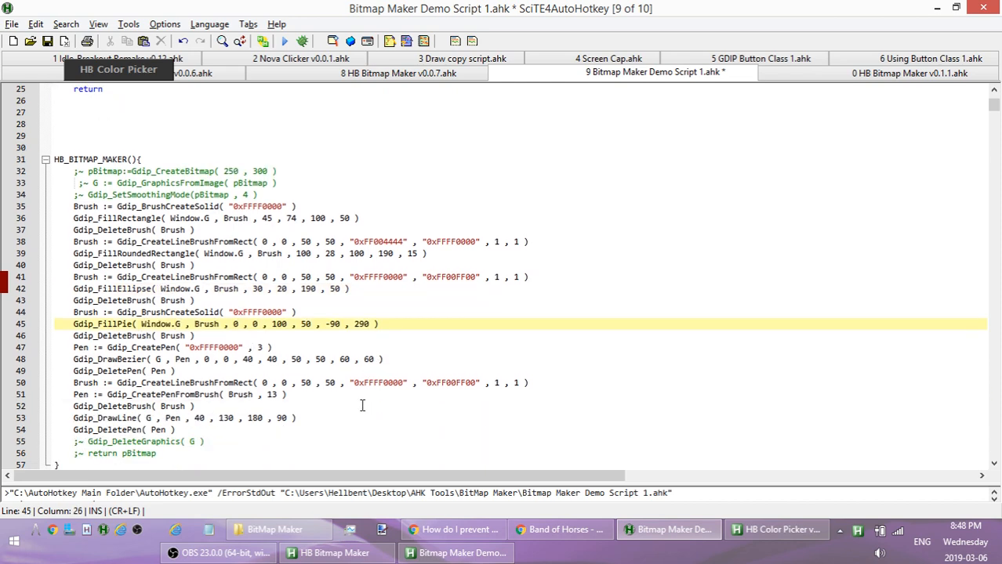
pyautogui.click(156, 359)
pyautogui.hotkey('ctrl', 'v')
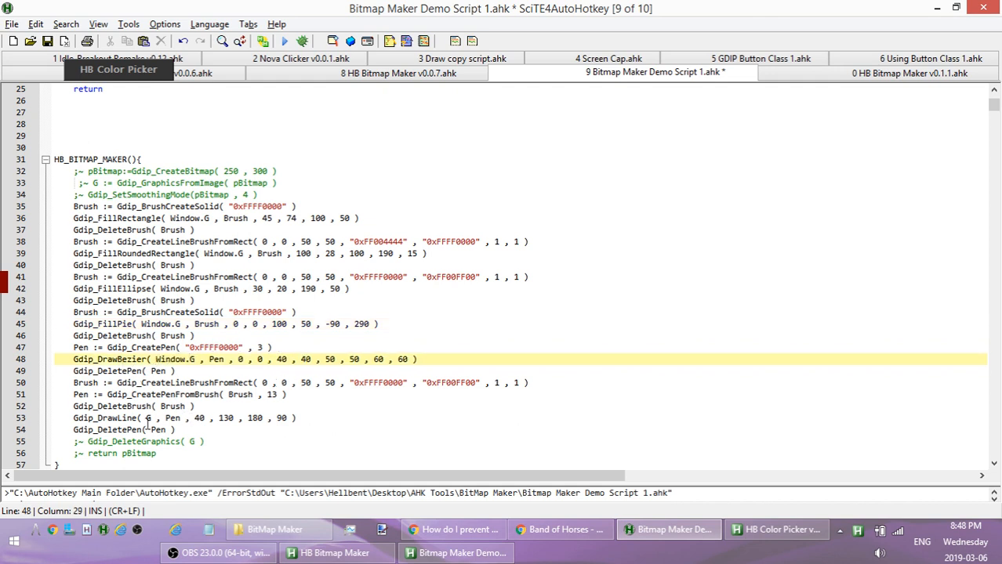
pyautogui.click(146, 419)
pyautogui.hotkey('ctrl', 'v')
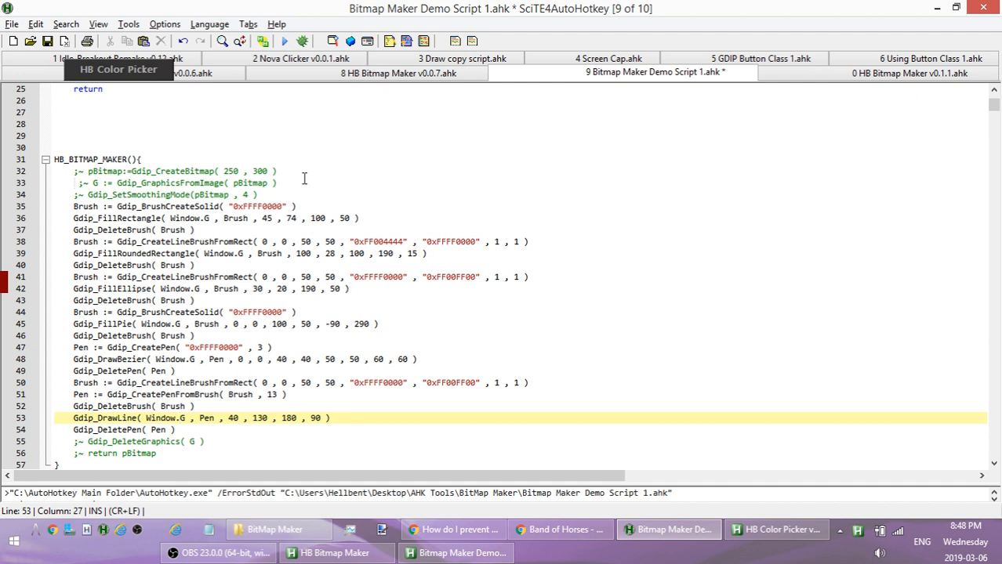
# Run the demo script and move the displayed drawing up over the first lines of the HB_BITMAP_MAKER function.
pyautogui.click(285, 41)
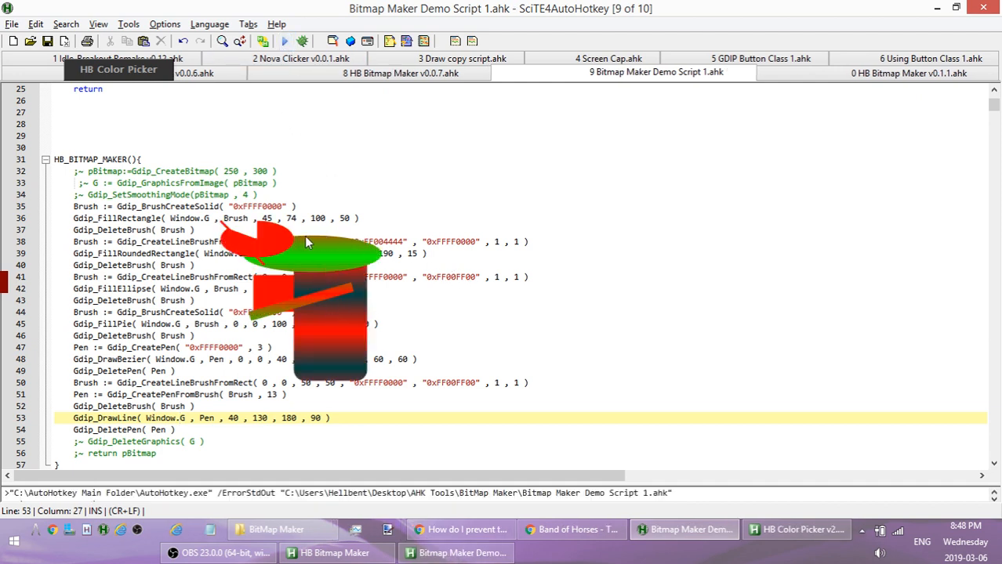
pyautogui.moveTo(328, 260); pyautogui.dragTo(532, 121)
pyautogui.click(381, 278)
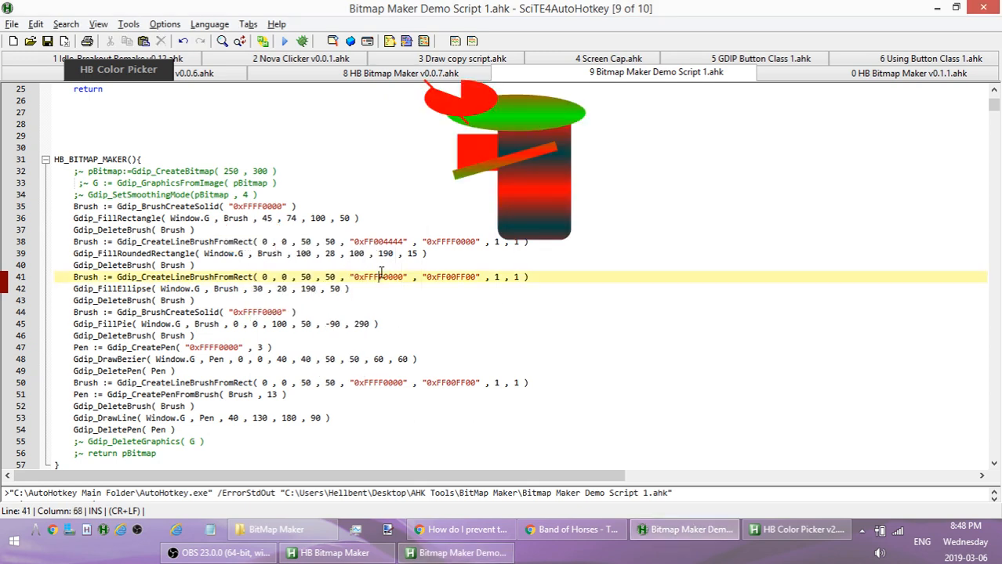
# Review the script's setup and drawing calls above the HB_BITMAP_MAKER function, and close the displayed drawing window.
pyautogui.scroll(7, 392, 272)
pyautogui.scroll(1, 392, 272)
pyautogui.click(419, 269)
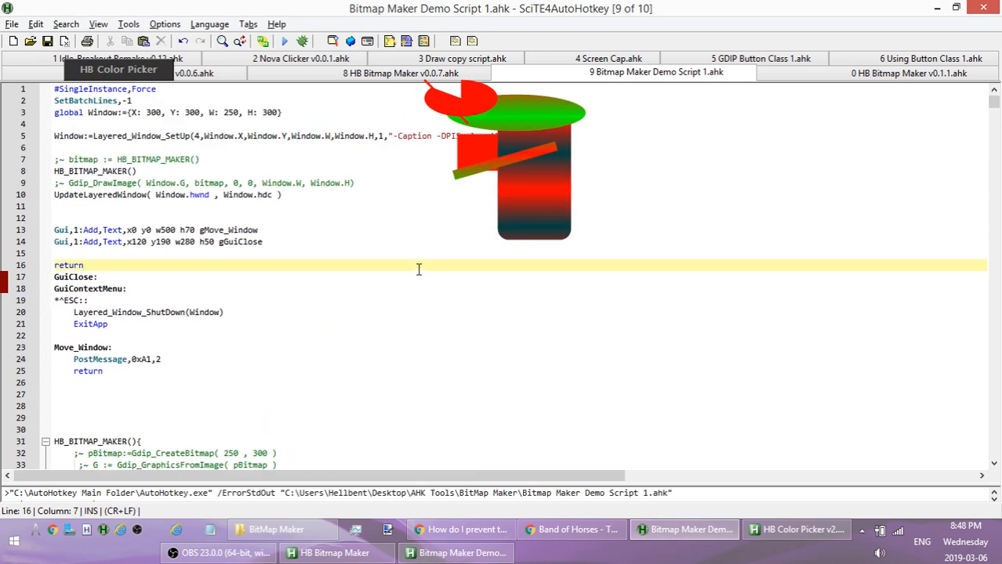
pyautogui.scroll(-3, 419, 268)
pyautogui.click(317, 265)
pyautogui.scroll(1, 319, 264)
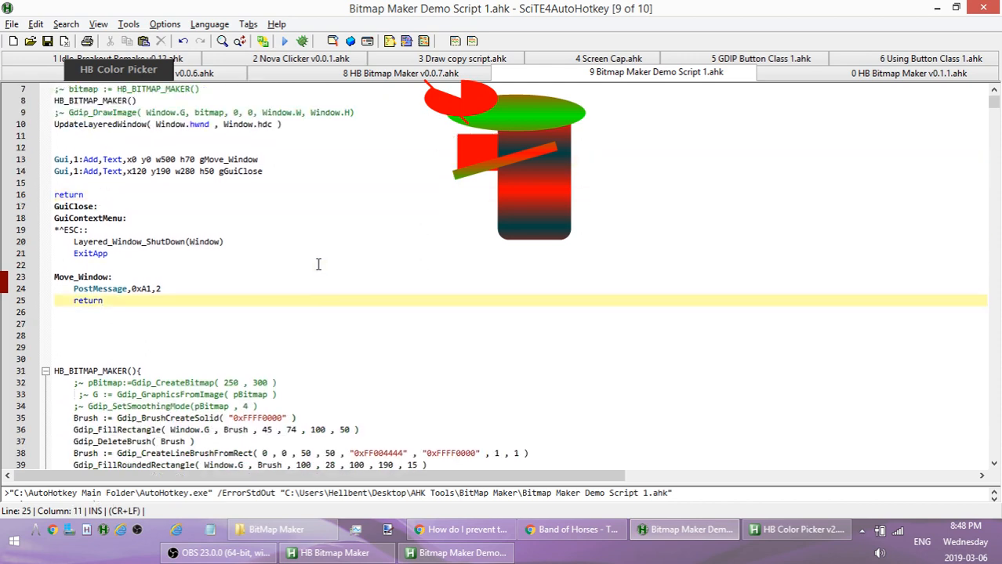
pyautogui.scroll(2, 318, 264)
pyautogui.scroll(-2, 318, 264)
pyautogui.scroll(2, 318, 264)
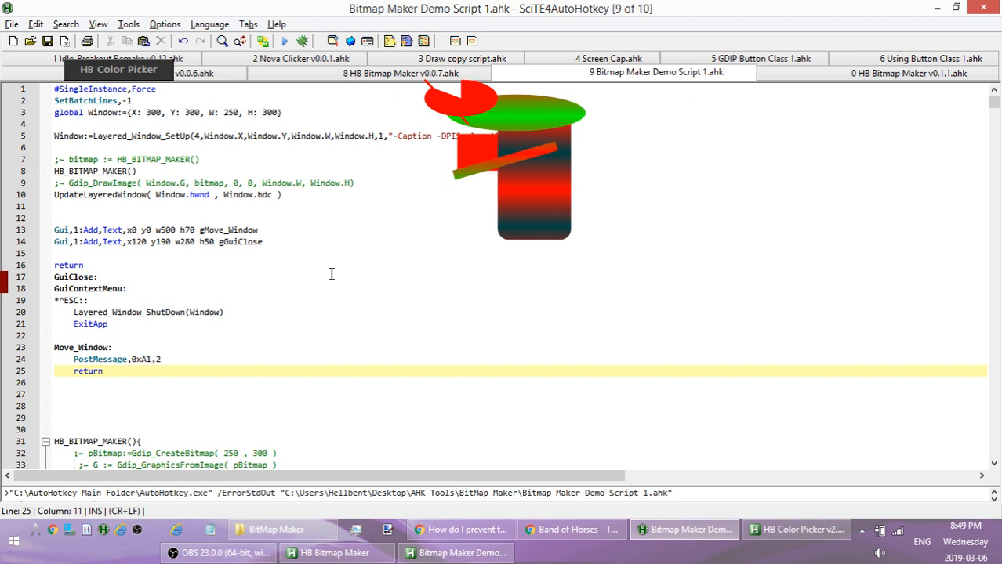
pyautogui.rightClick(528, 162)
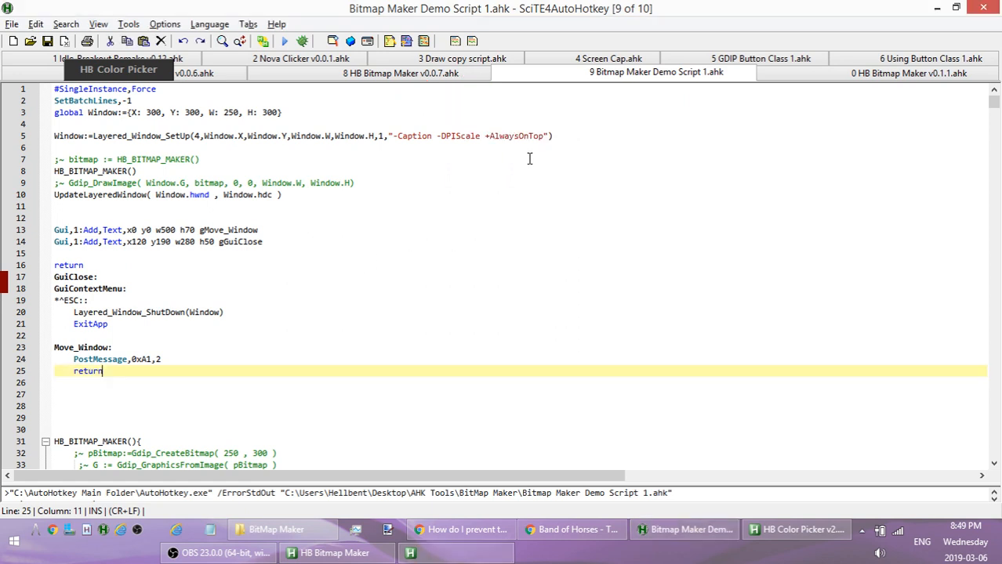